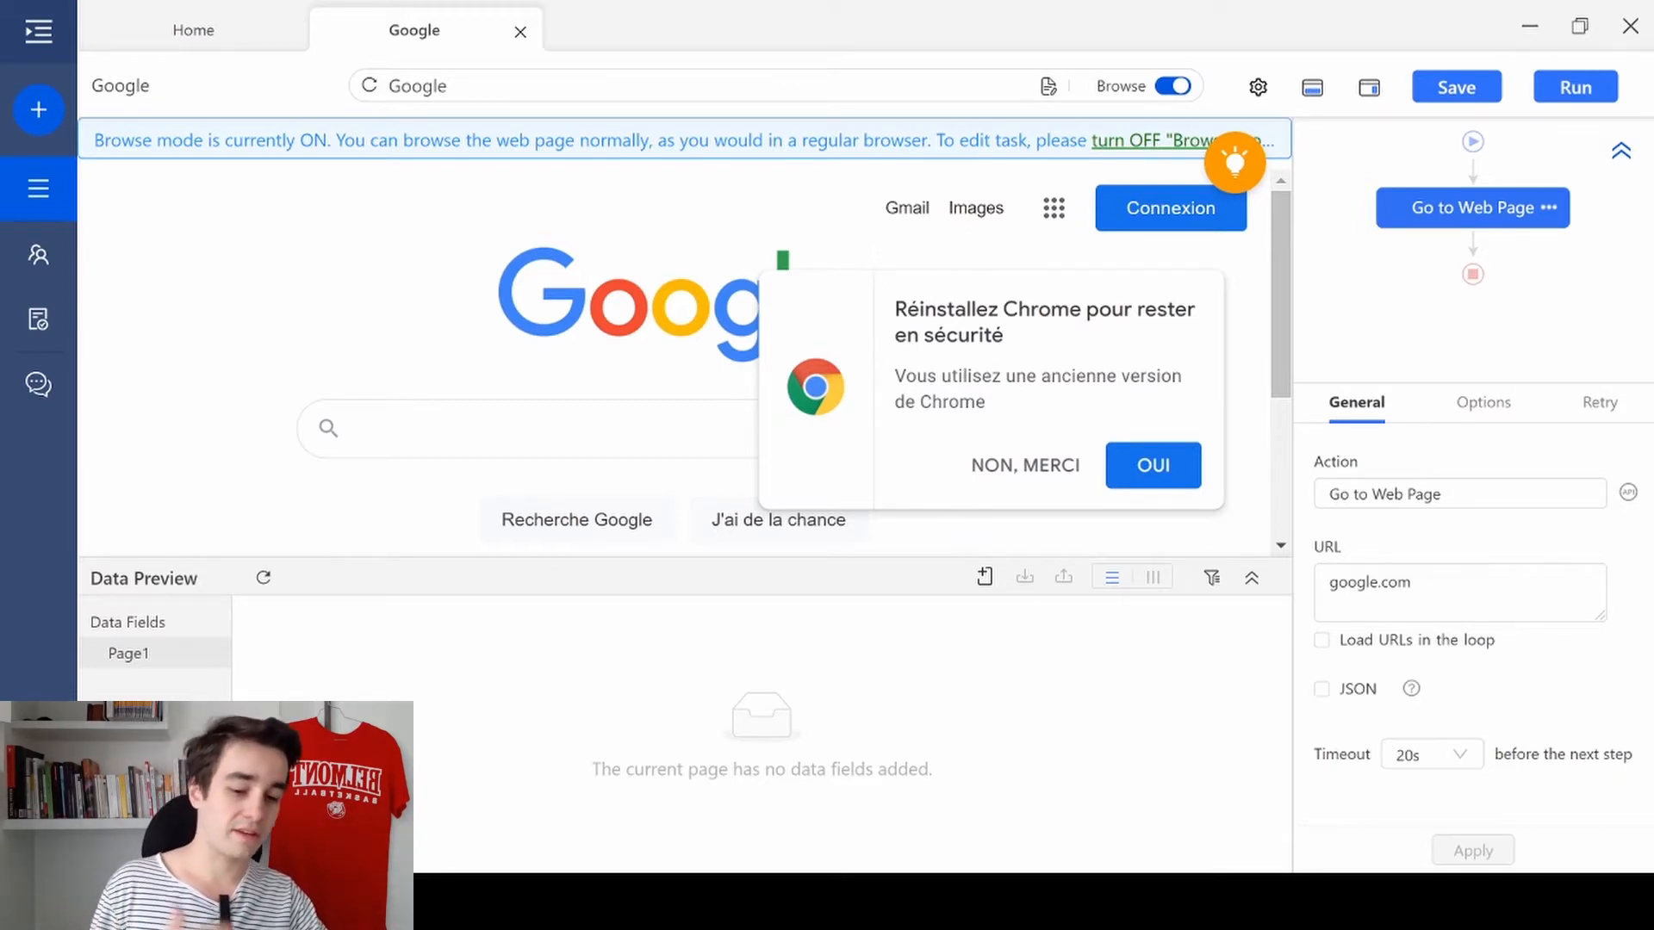
pyautogui.scroll(-3, 784, 234)
pyautogui.scroll(3, 819, 254)
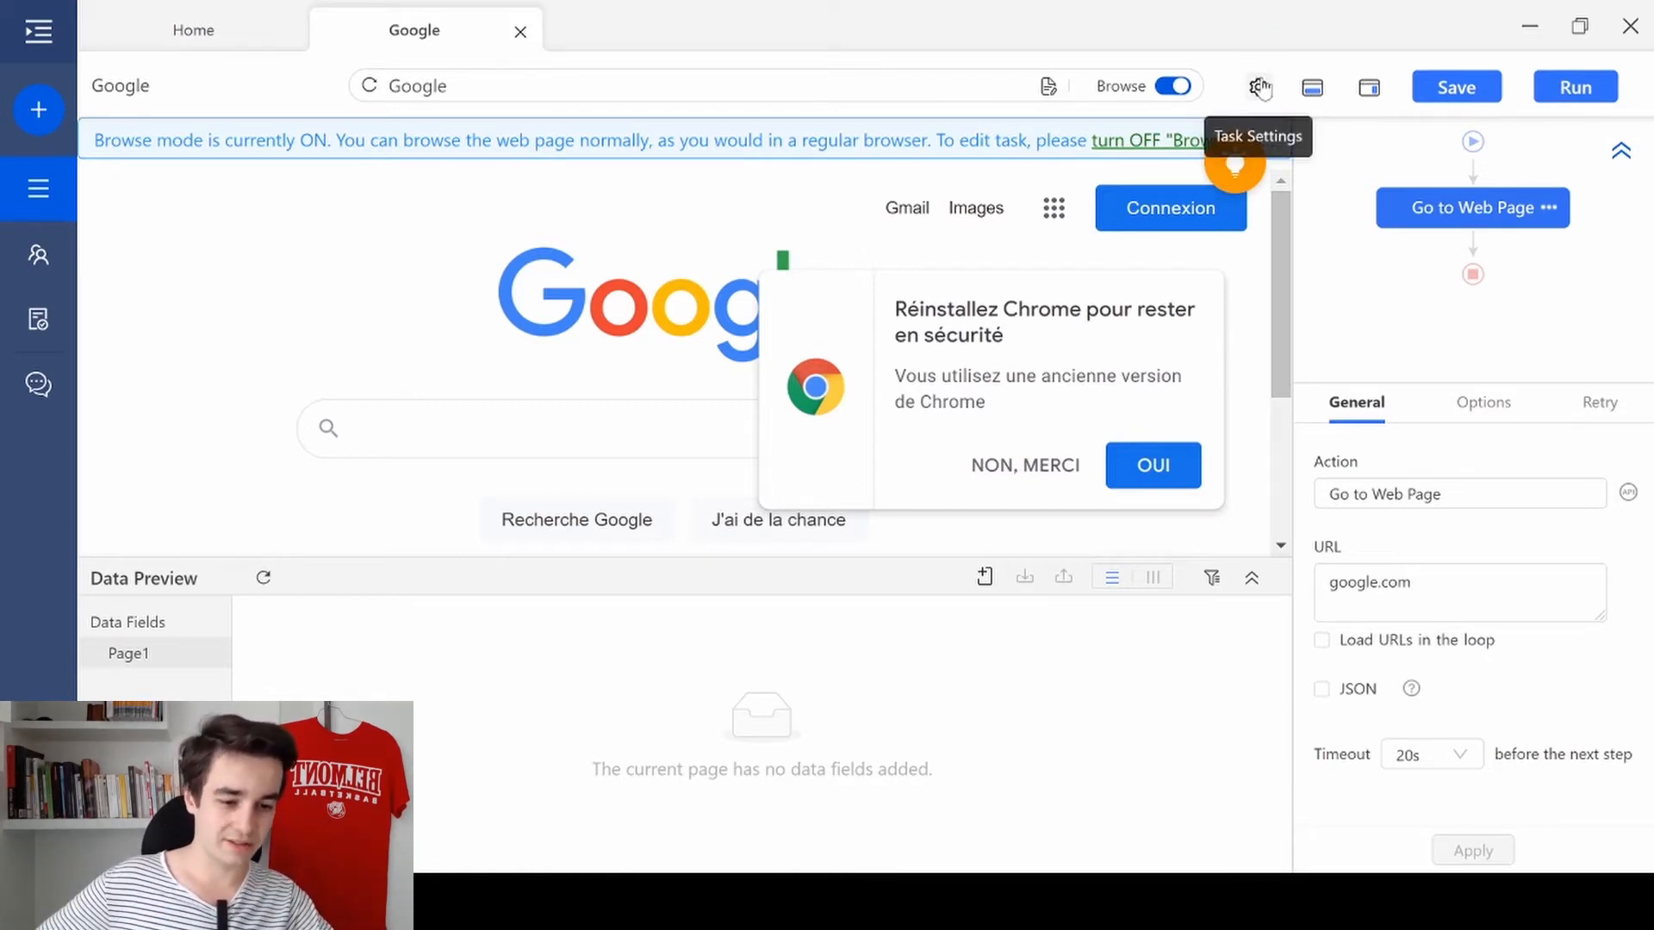
# - Set the browser version to Chrome 77.0 in the task settings and save them
pyautogui.click(1260, 87)
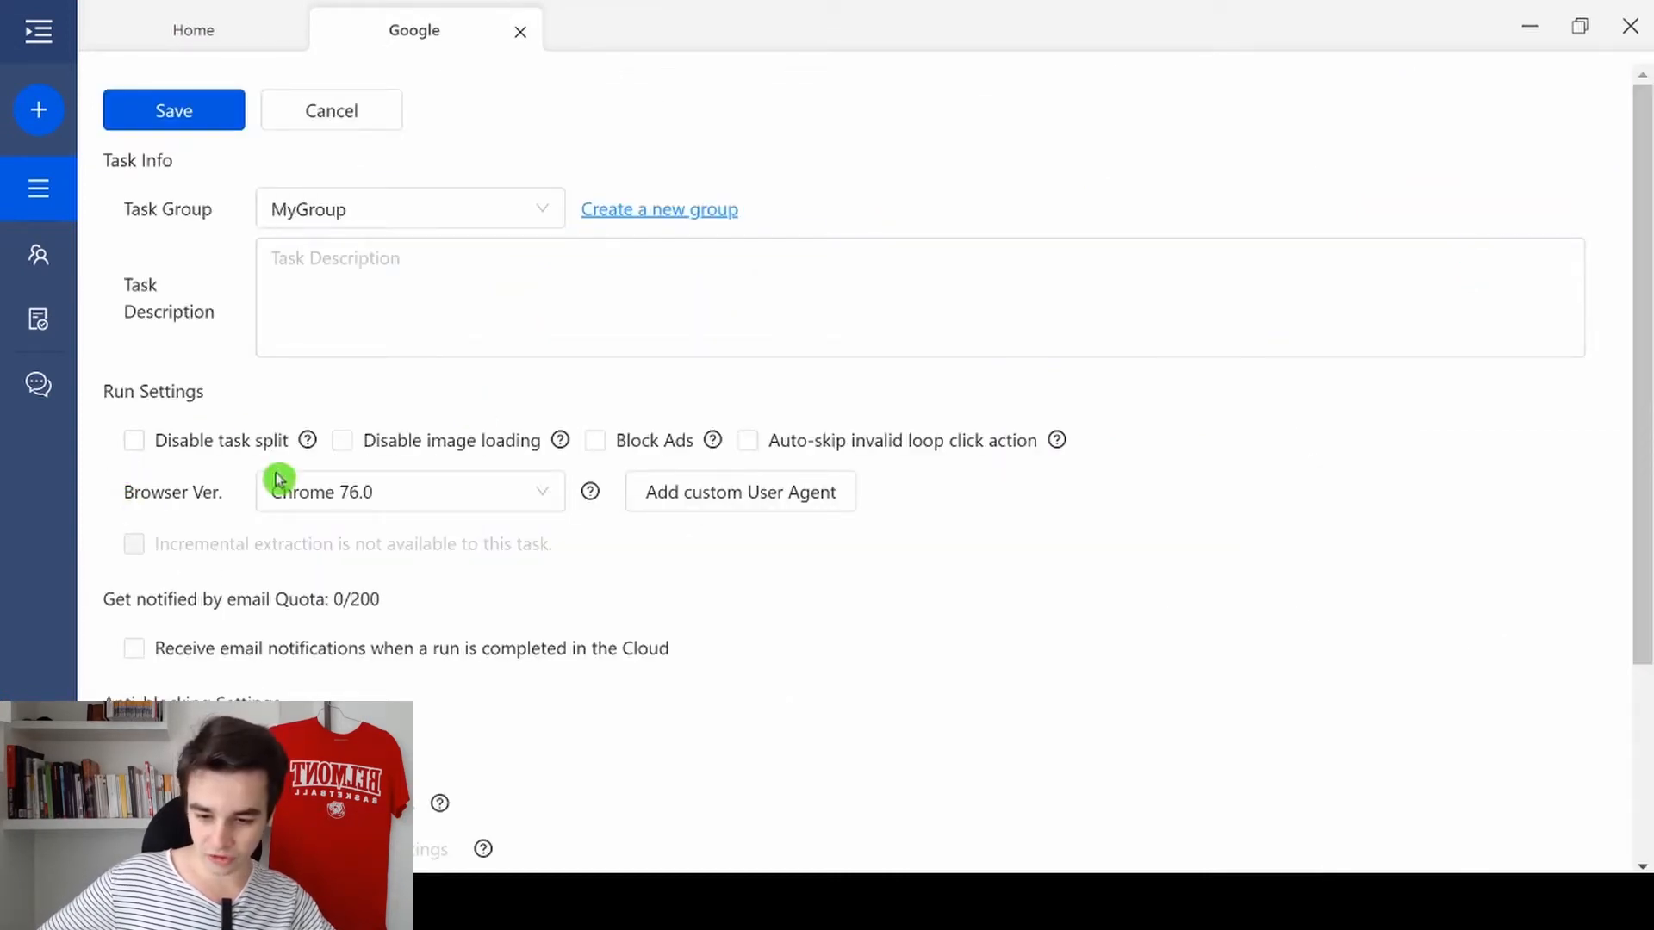
pyautogui.click(340, 488)
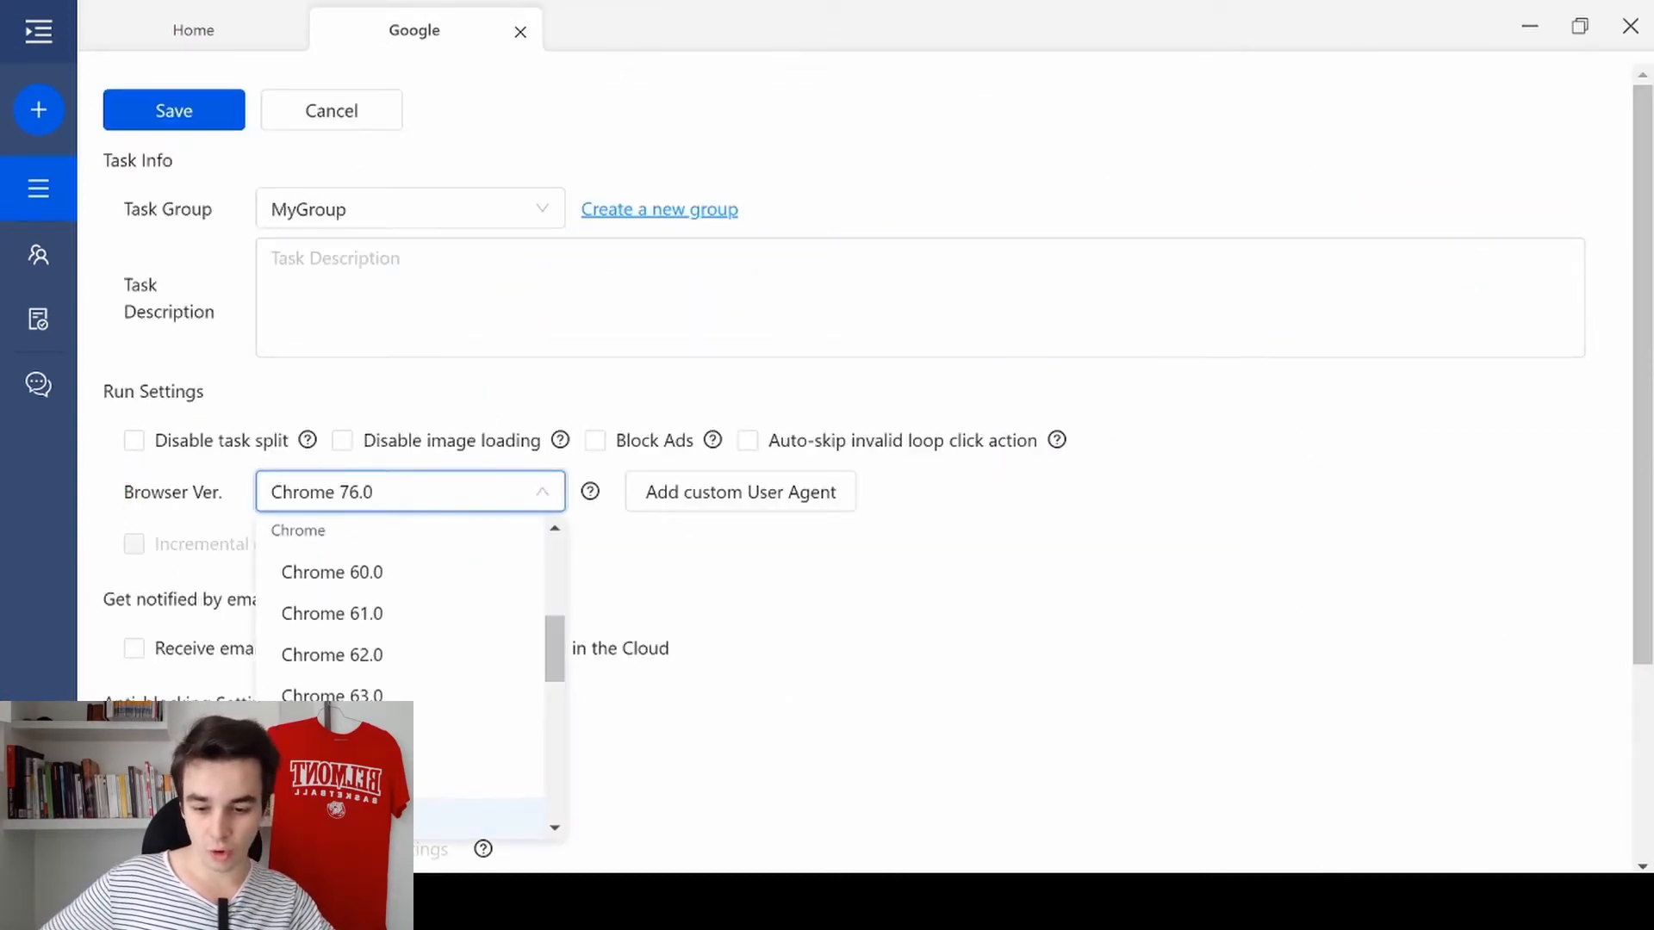
pyautogui.scroll(-2, 362, 638)
pyautogui.click(361, 732)
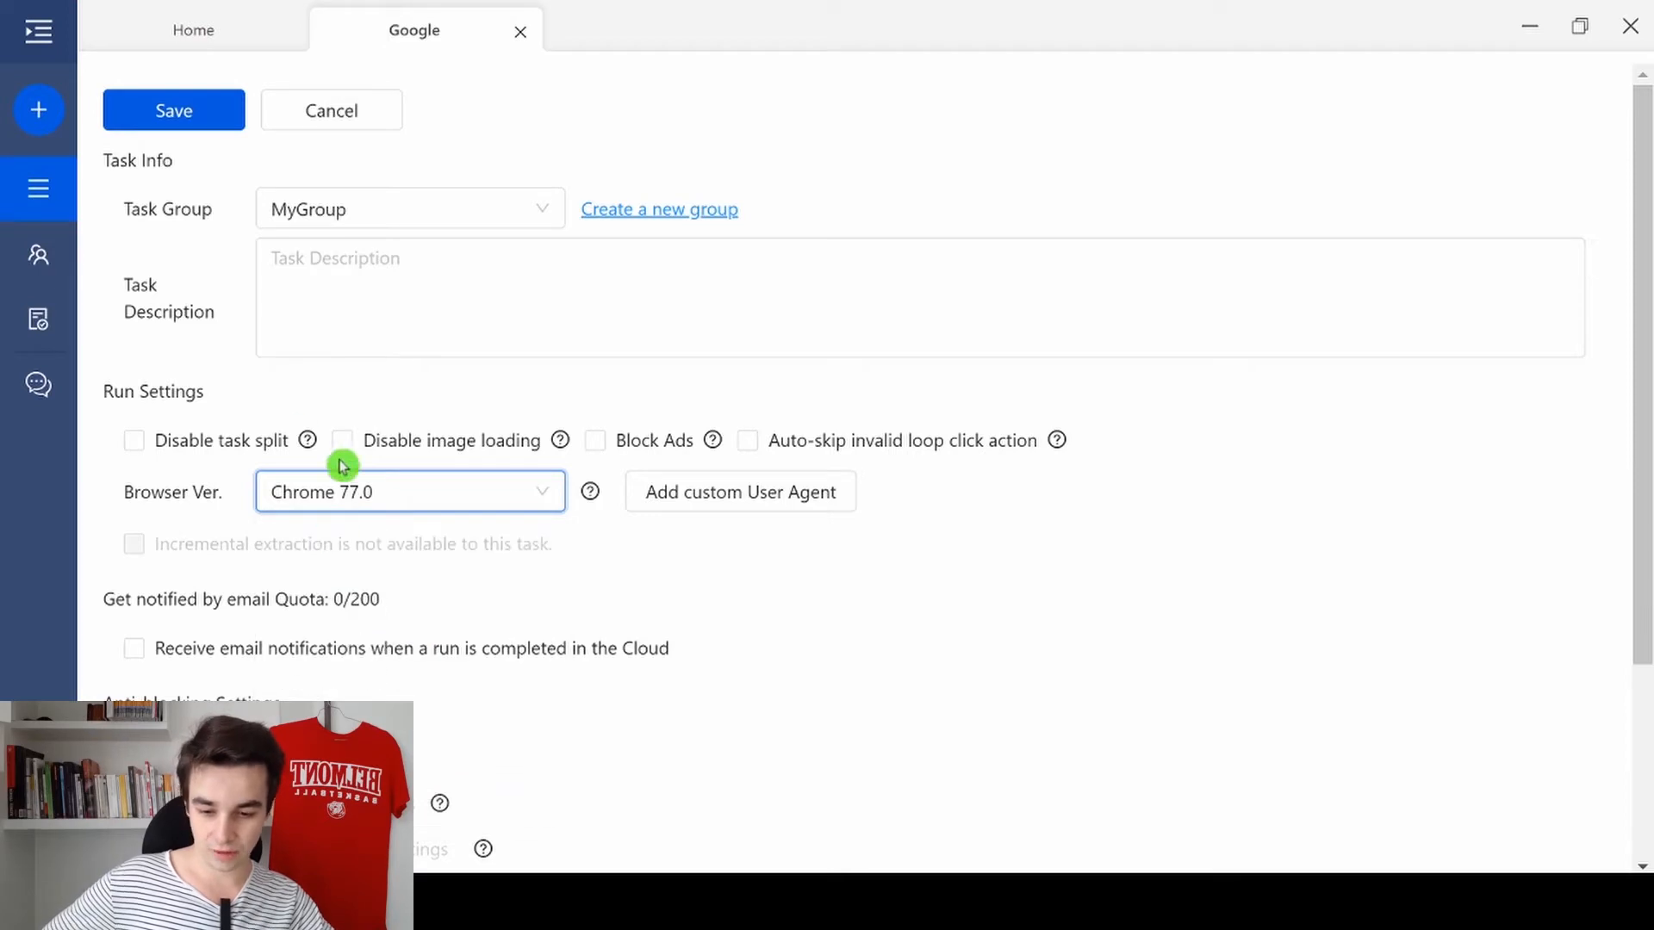
pyautogui.click(169, 117)
pyautogui.click(169, 118)
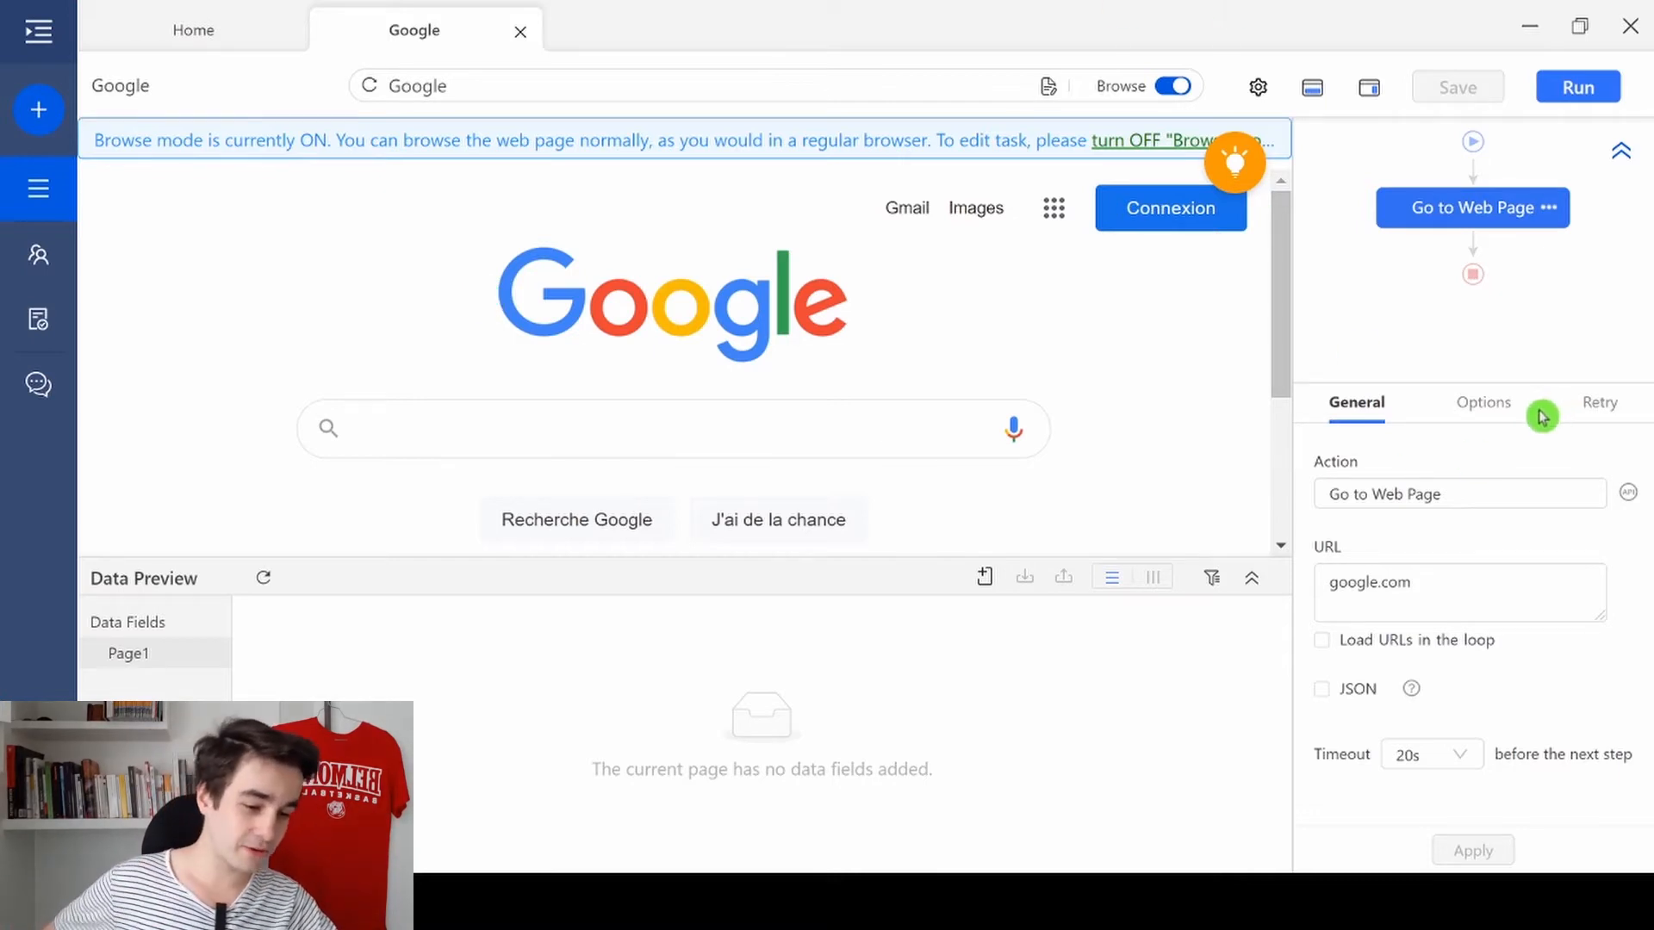
# - Enable cookie use for the Go to Web Page action, take the cookie from the current page and apply it
pyautogui.click(1493, 415)
pyautogui.click(1378, 619)
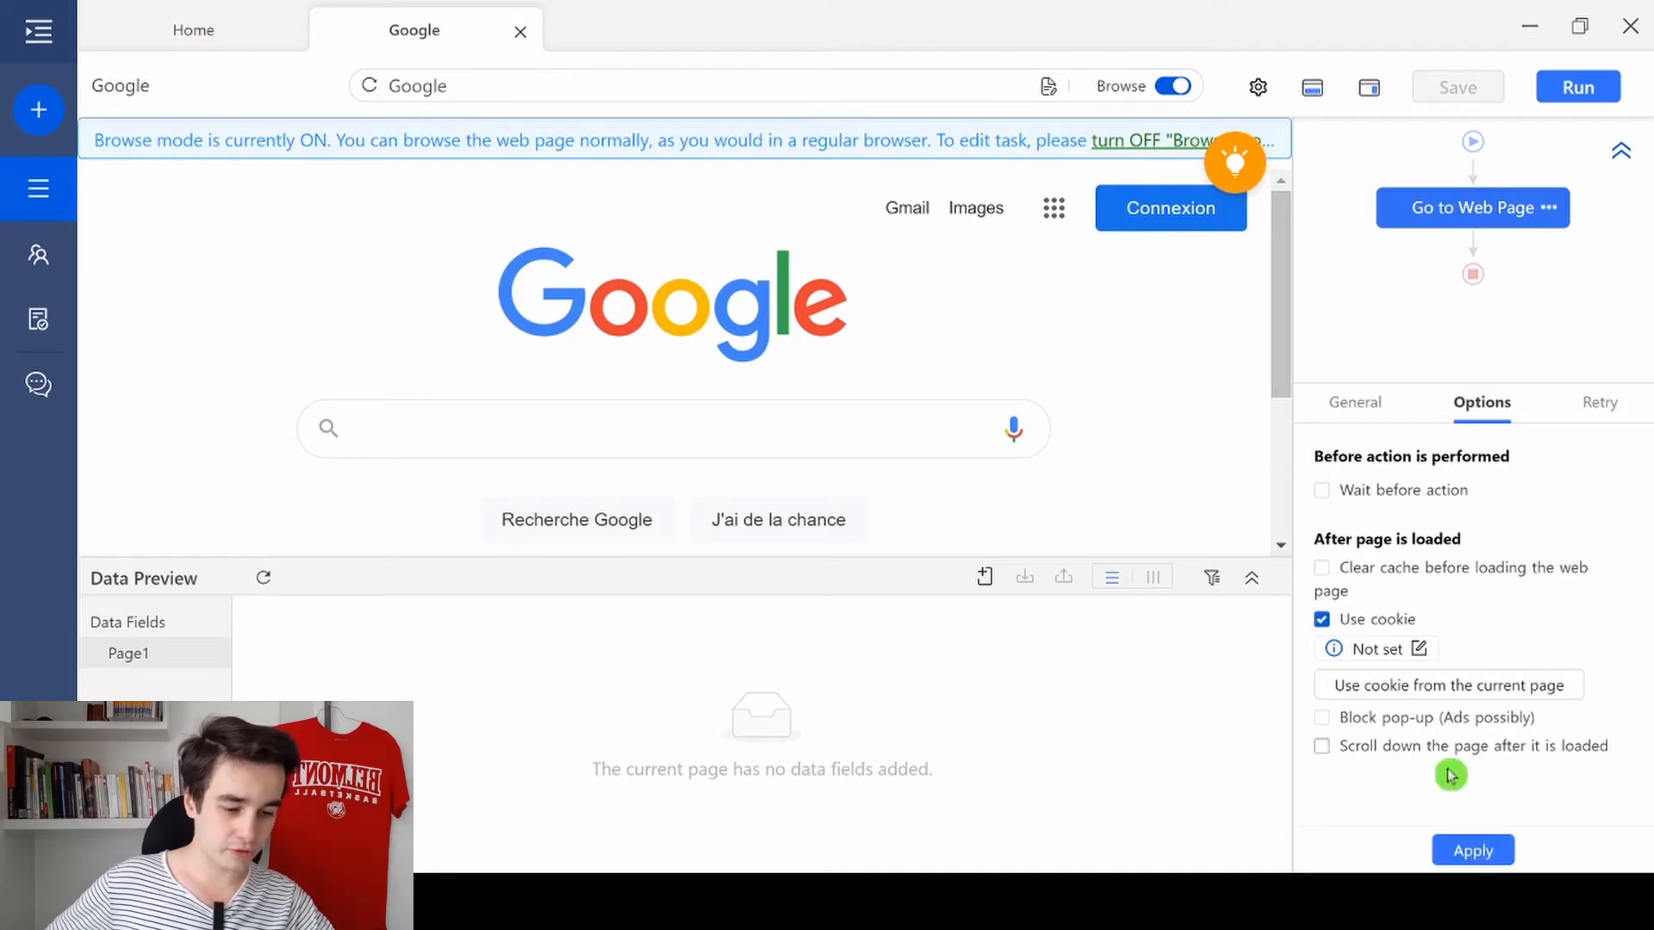
pyautogui.click(1436, 700)
pyautogui.click(1473, 841)
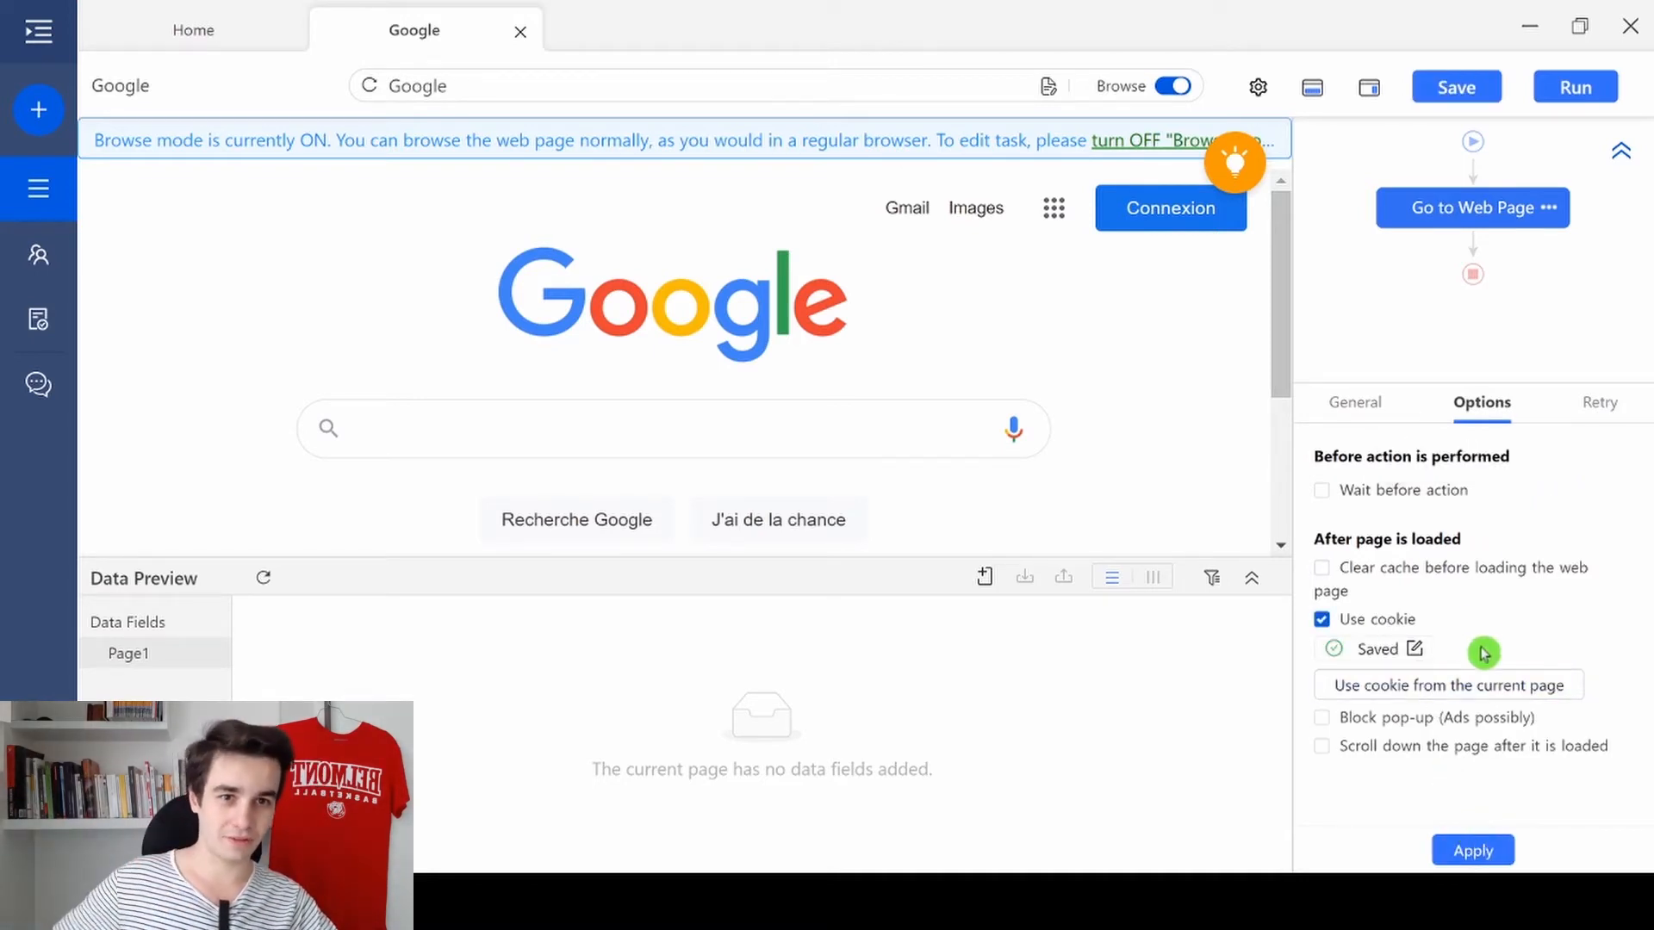
pyautogui.click(1473, 849)
pyautogui.click(865, 30)
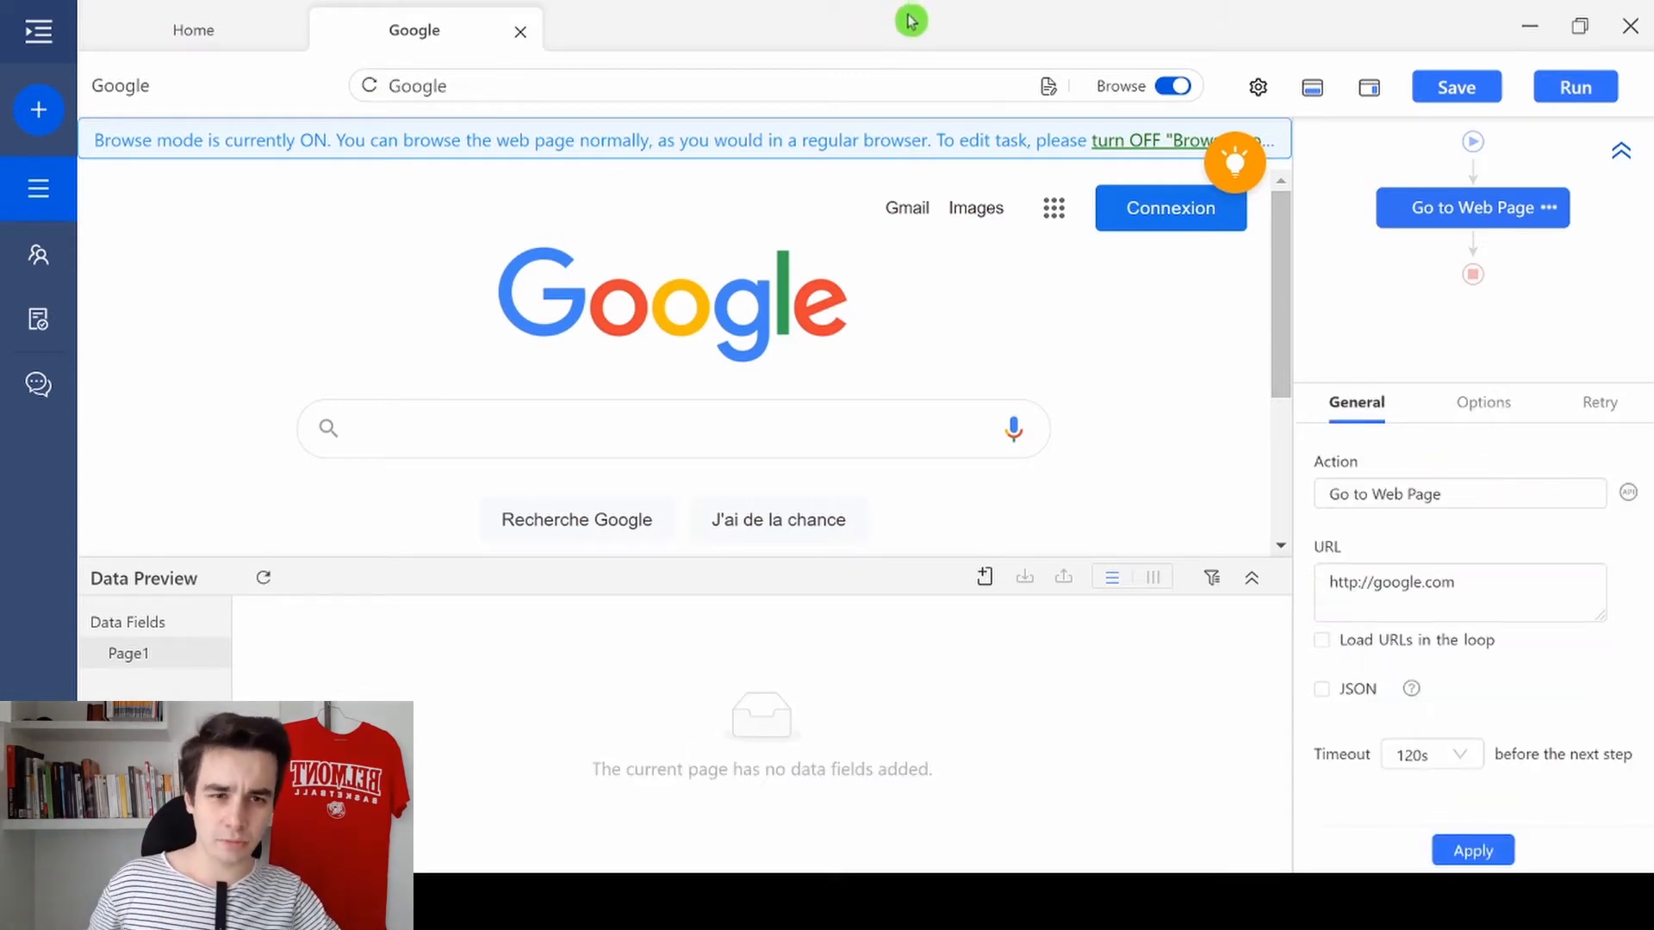
# - Turn off browse mode and add an action entering the text "Web scraping" into the Google search box
pyautogui.click(1171, 86)
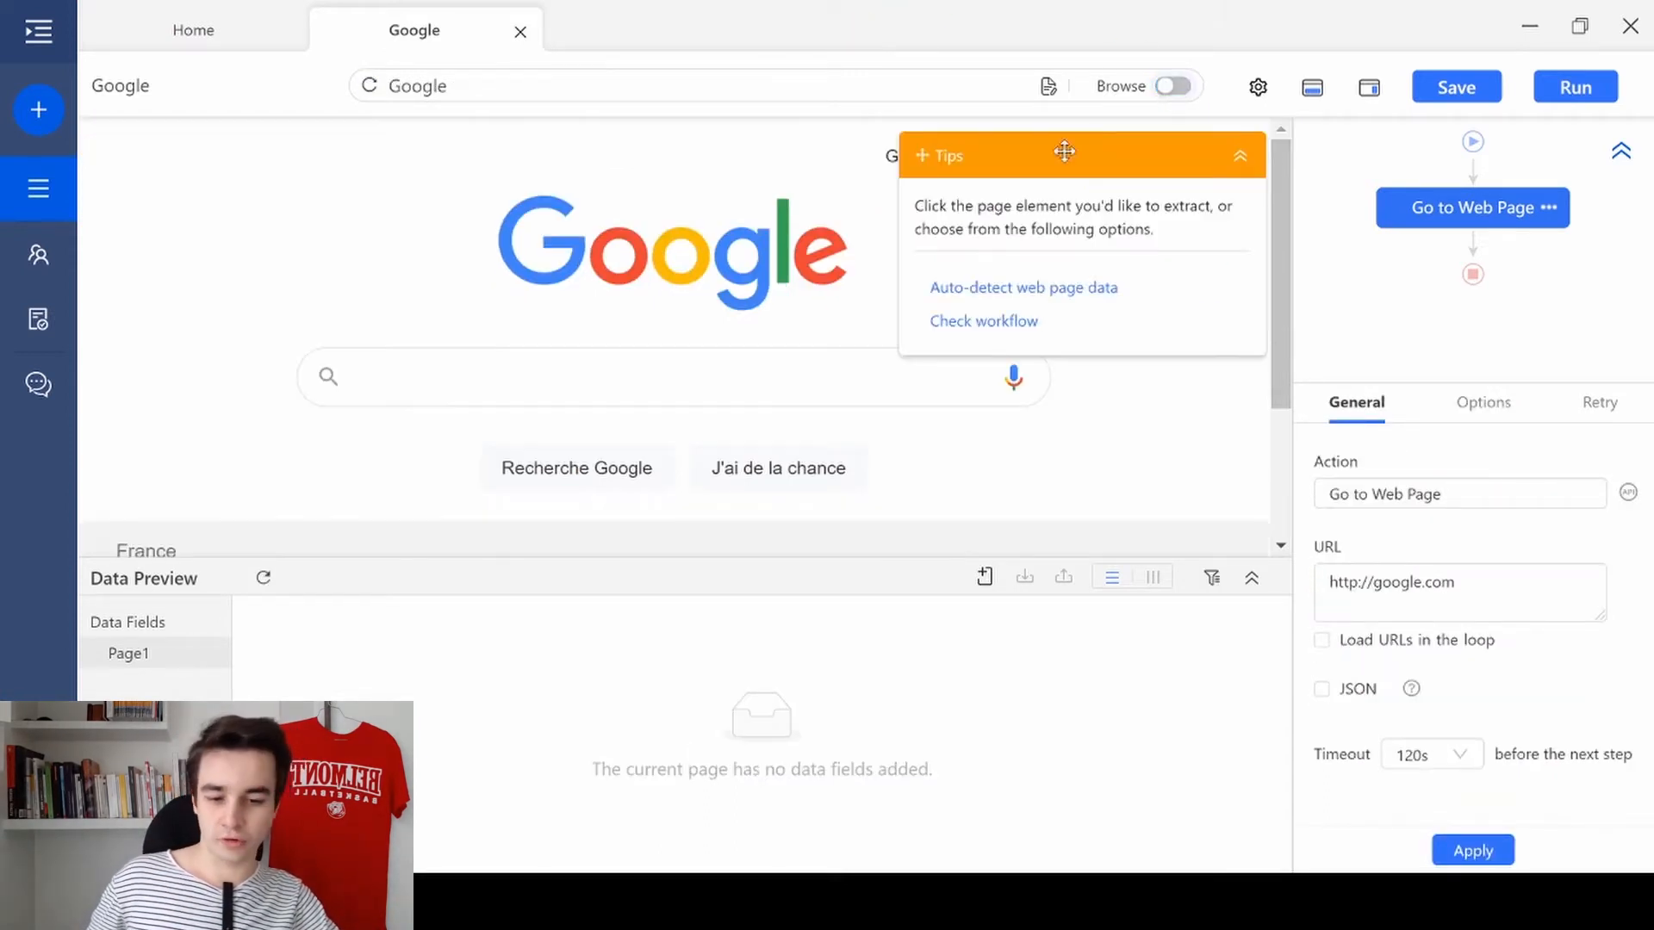
pyautogui.click(360, 377)
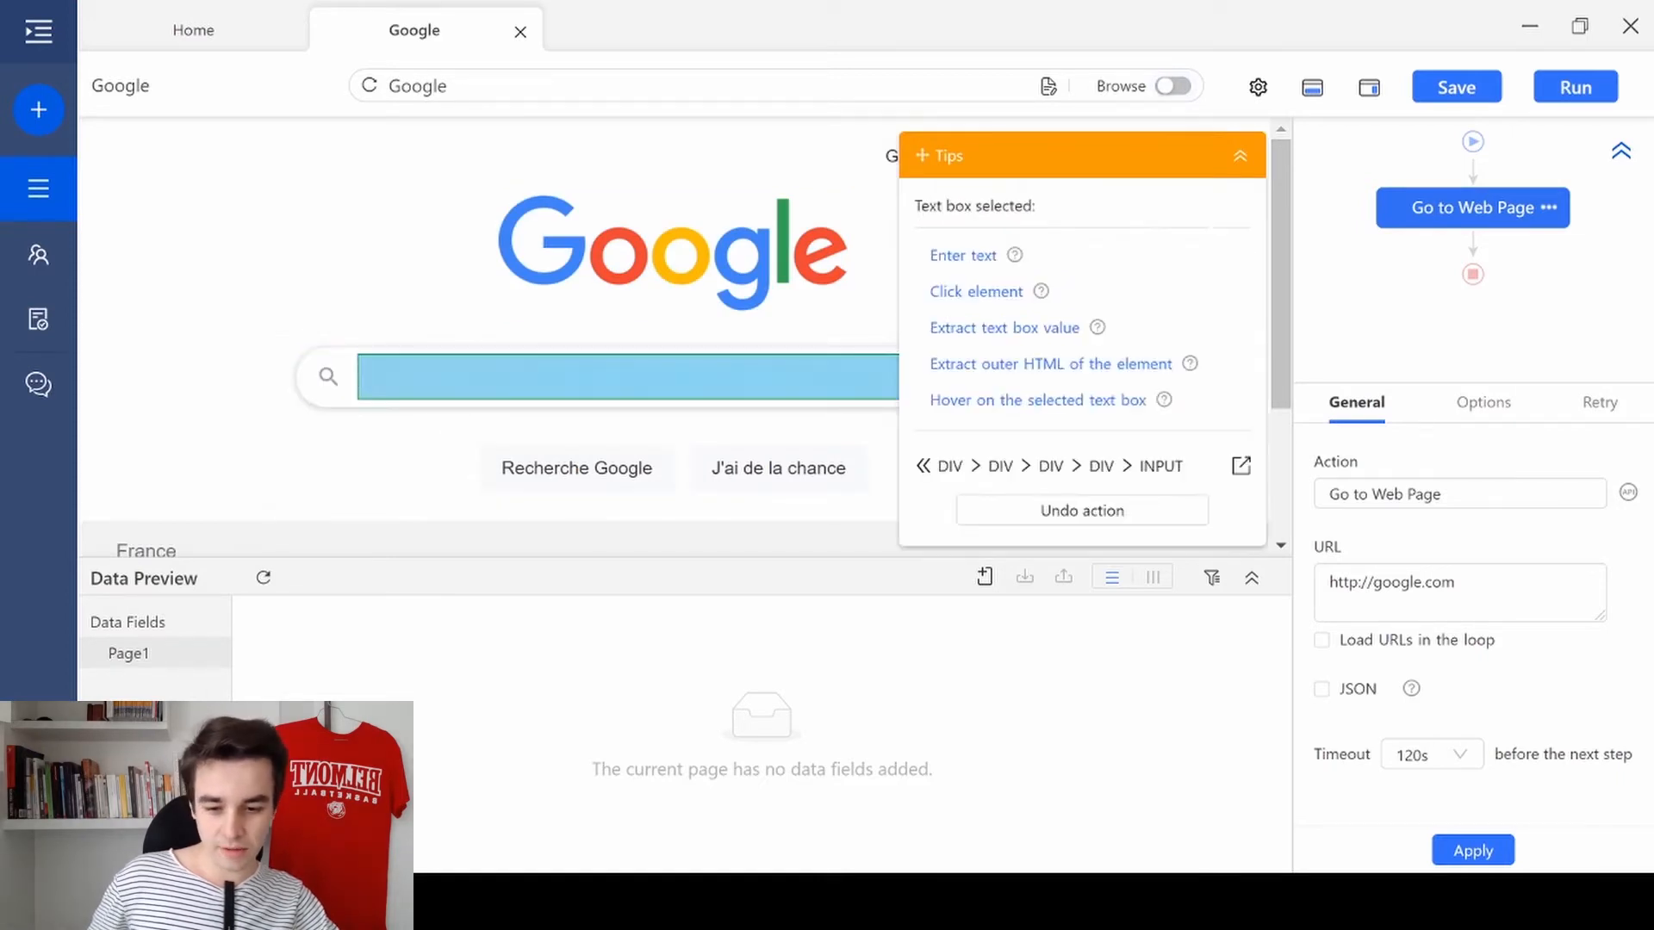
pyautogui.click(958, 256)
pyautogui.click(974, 244)
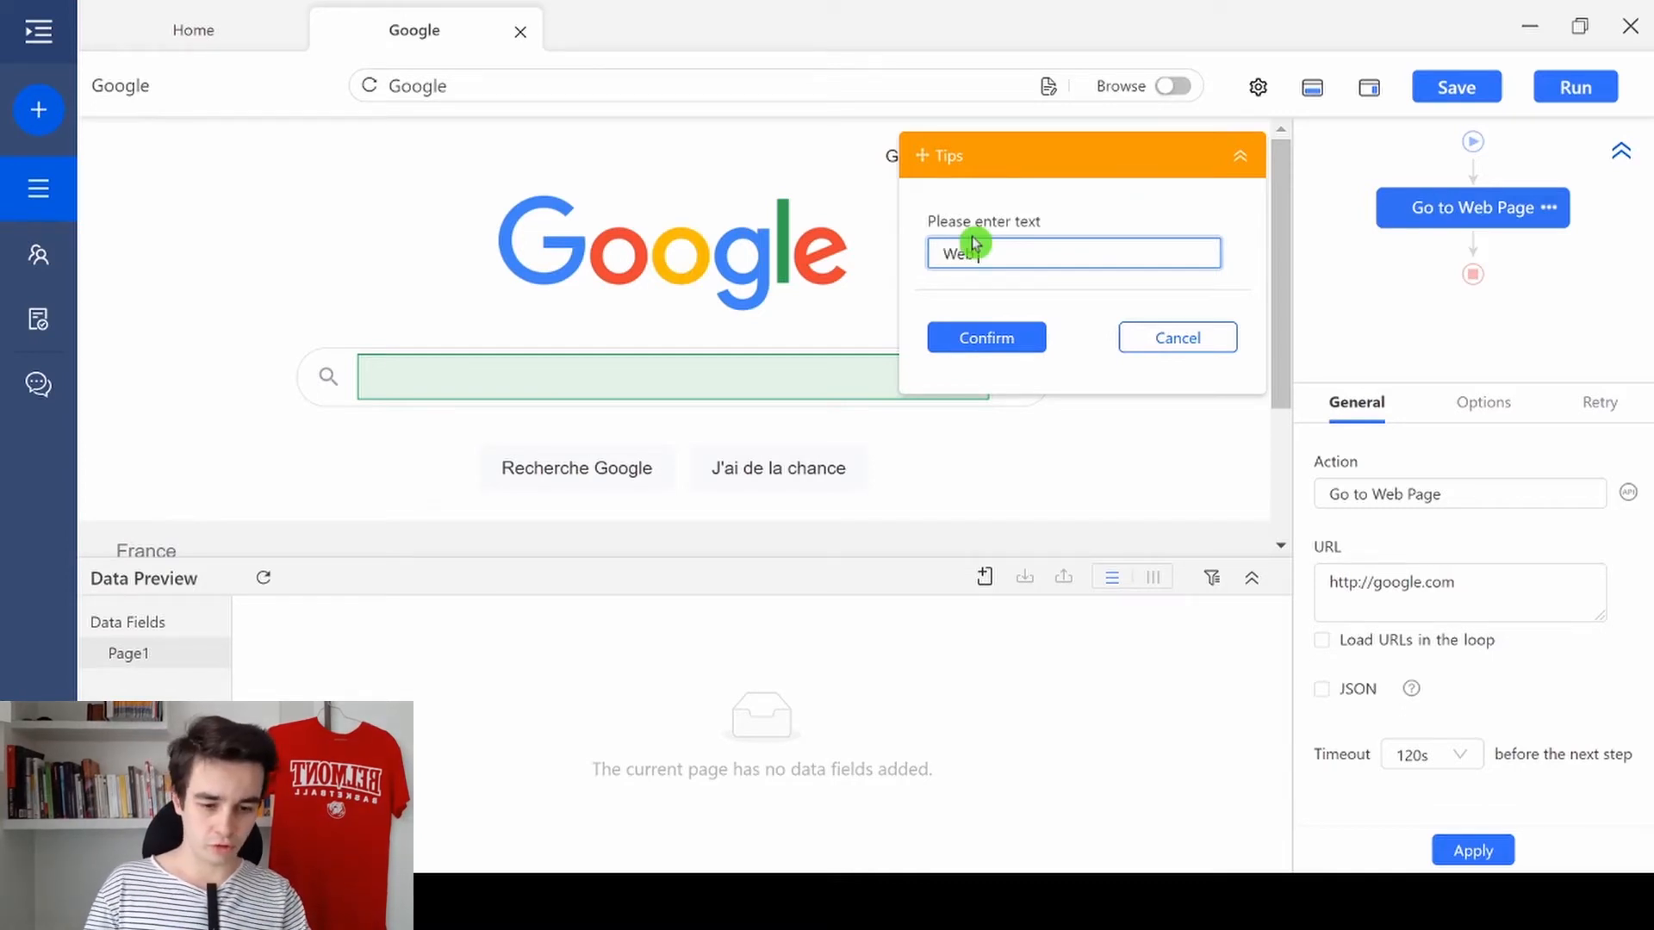
pyautogui.write('Web scraping')
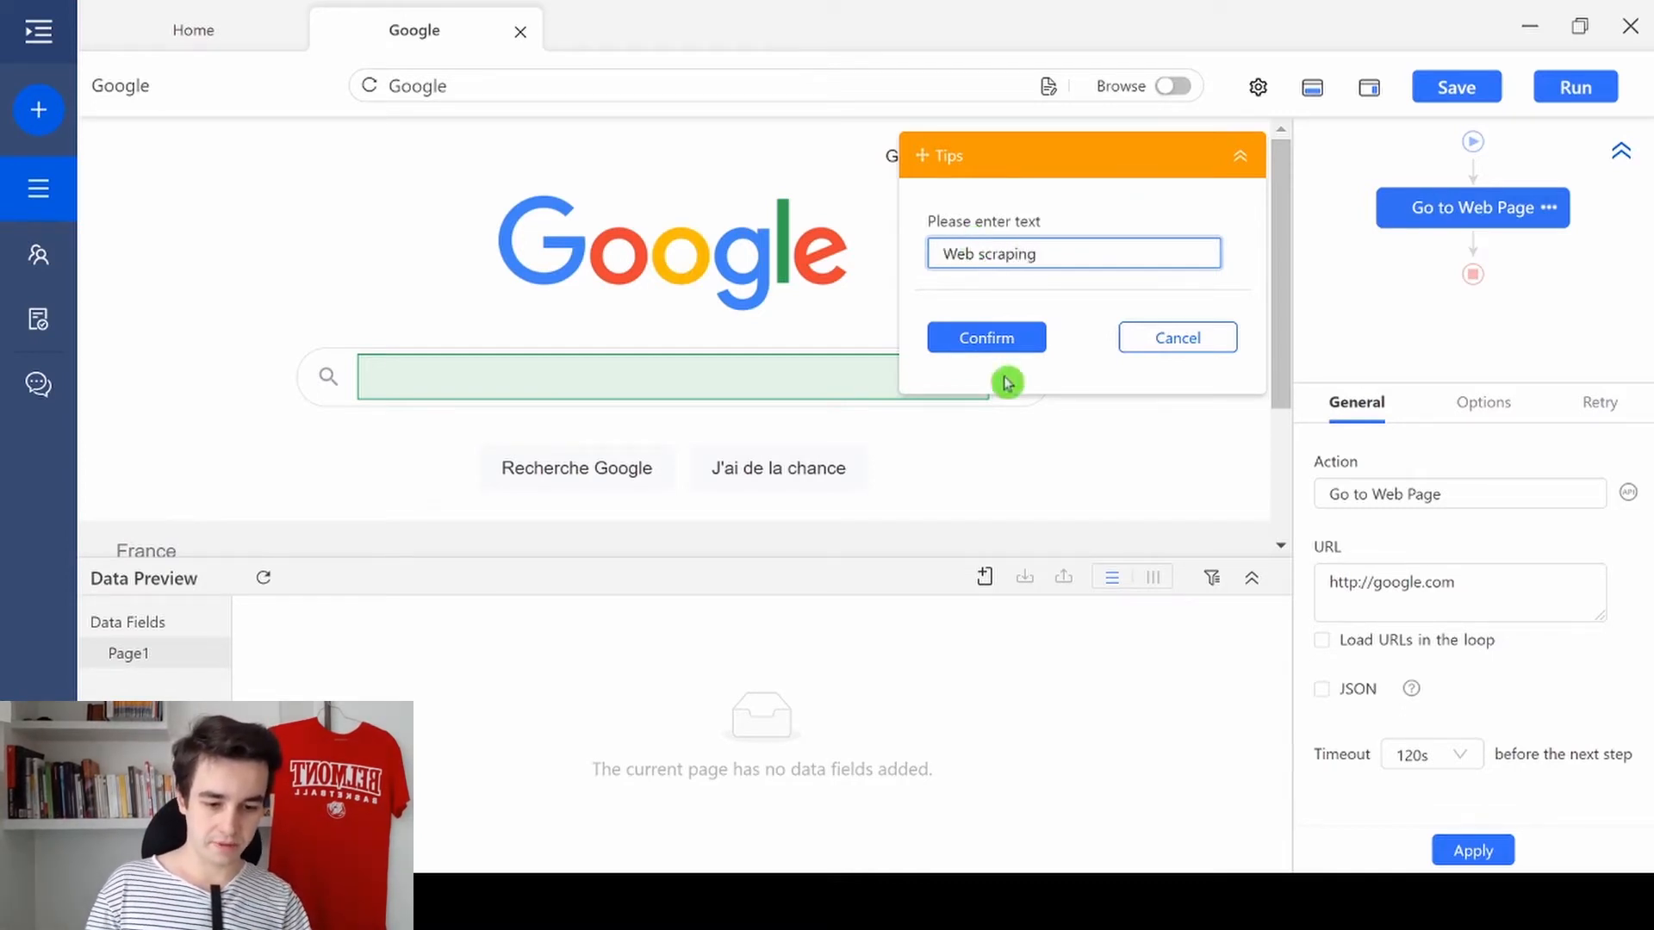
pyautogui.click(986, 337)
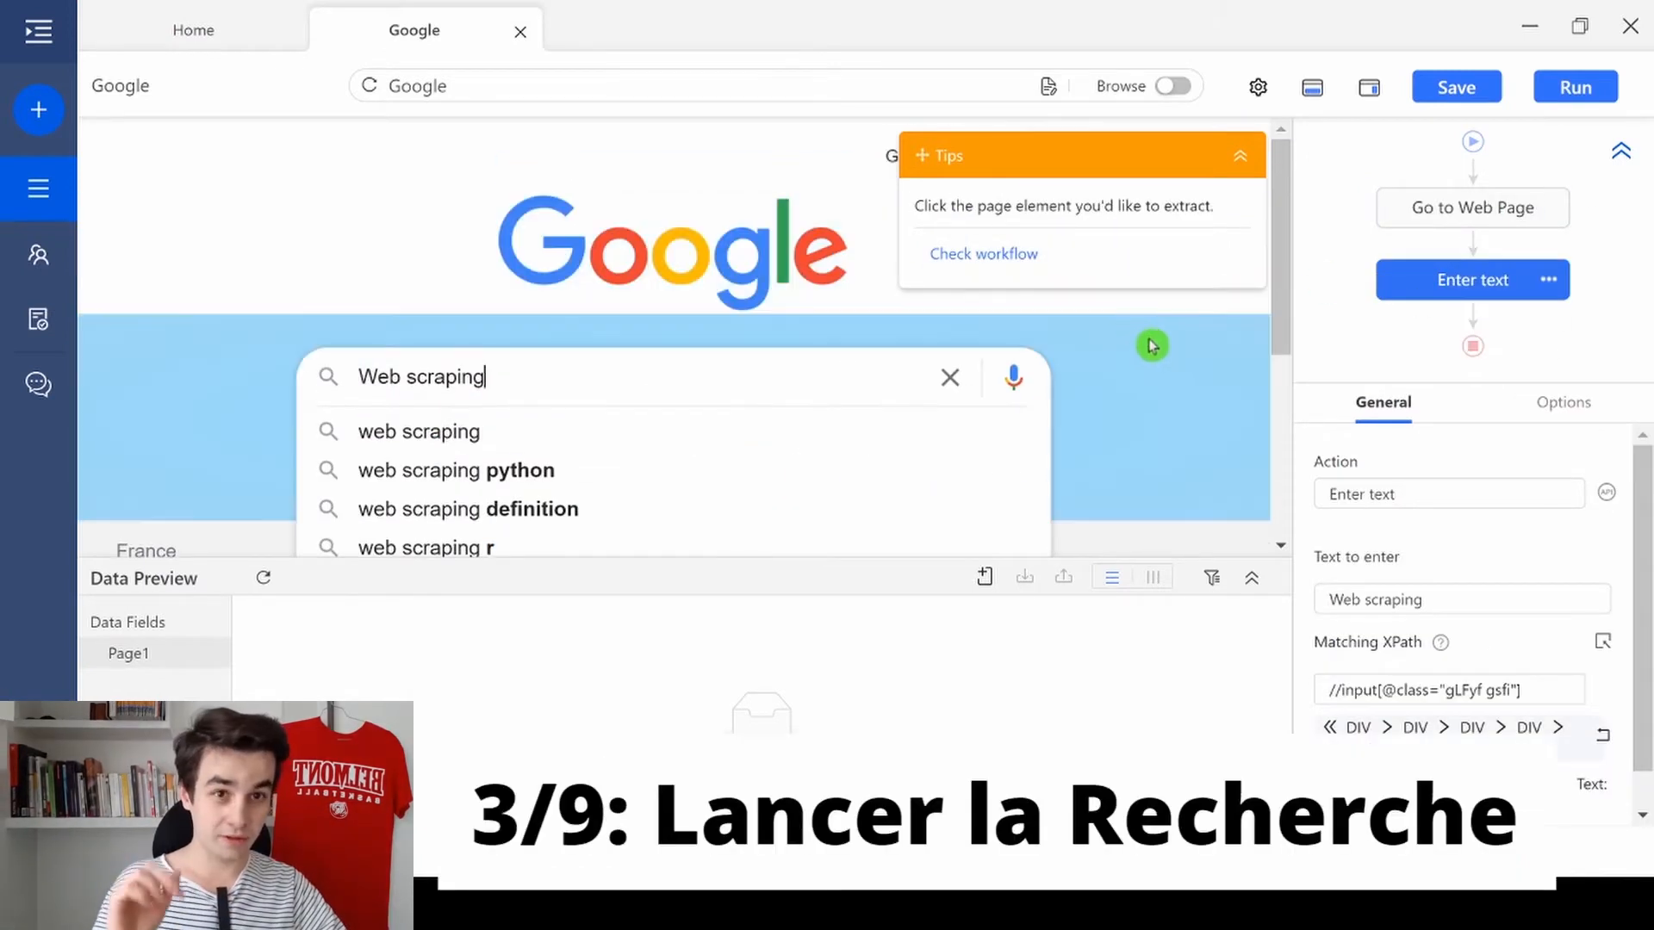
# - Add an action that clicks the "Recherche Google" button below the search suggestions
pyautogui.scroll(-3, 1167, 353)
pyautogui.scroll(-1, 1167, 360)
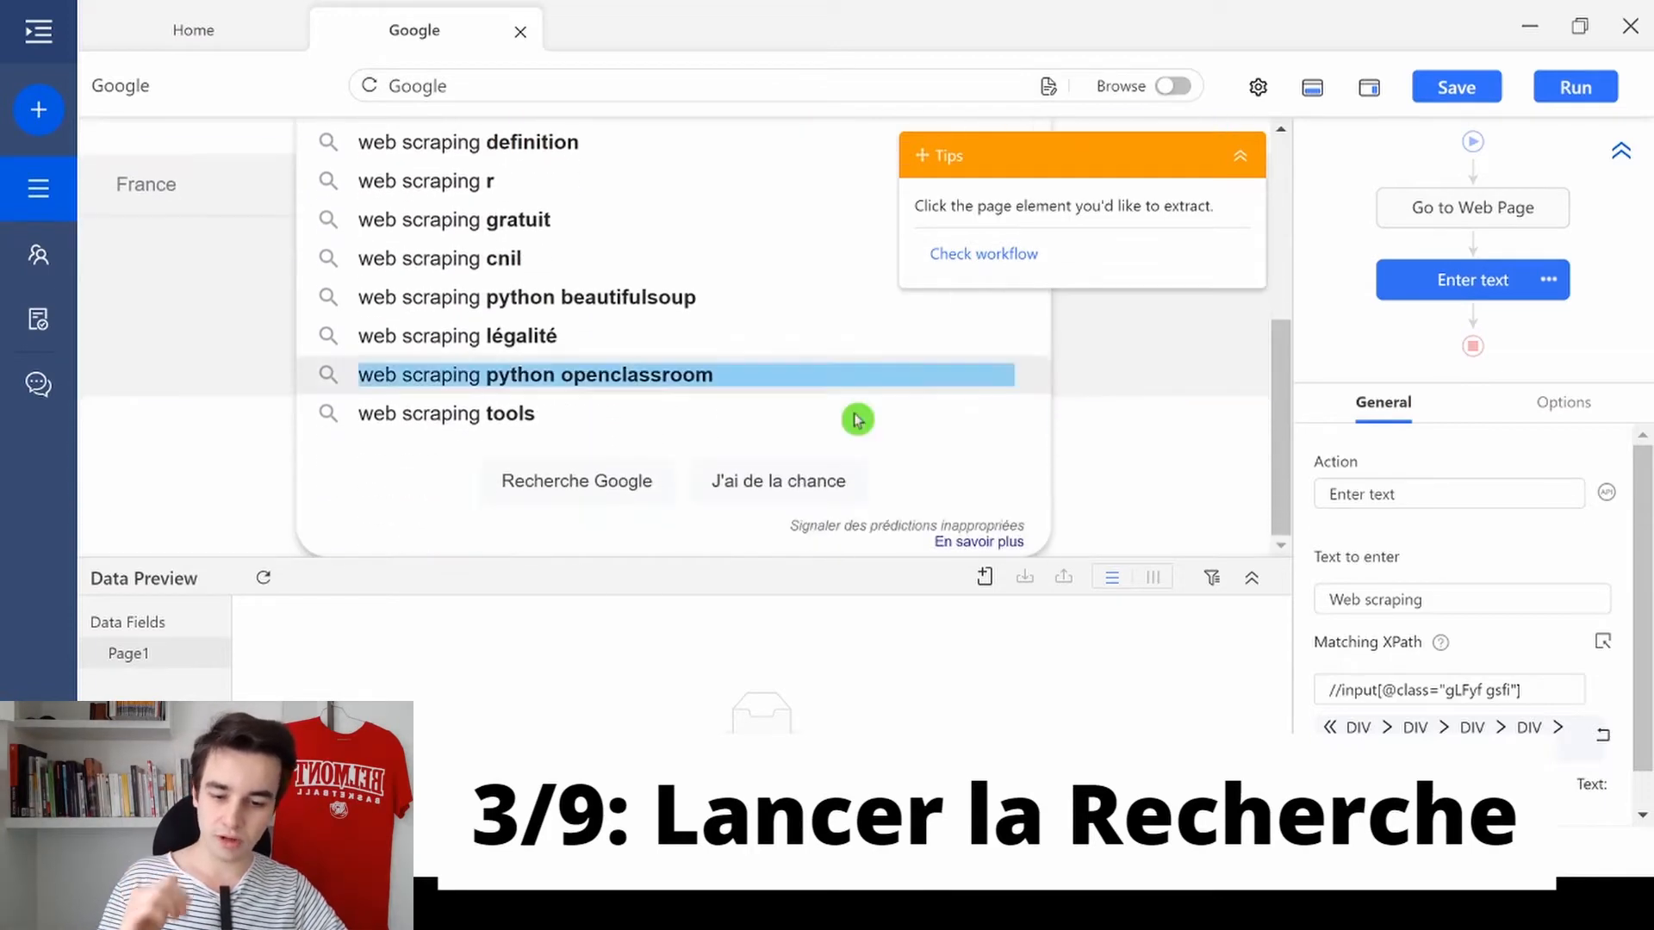
pyautogui.click(541, 491)
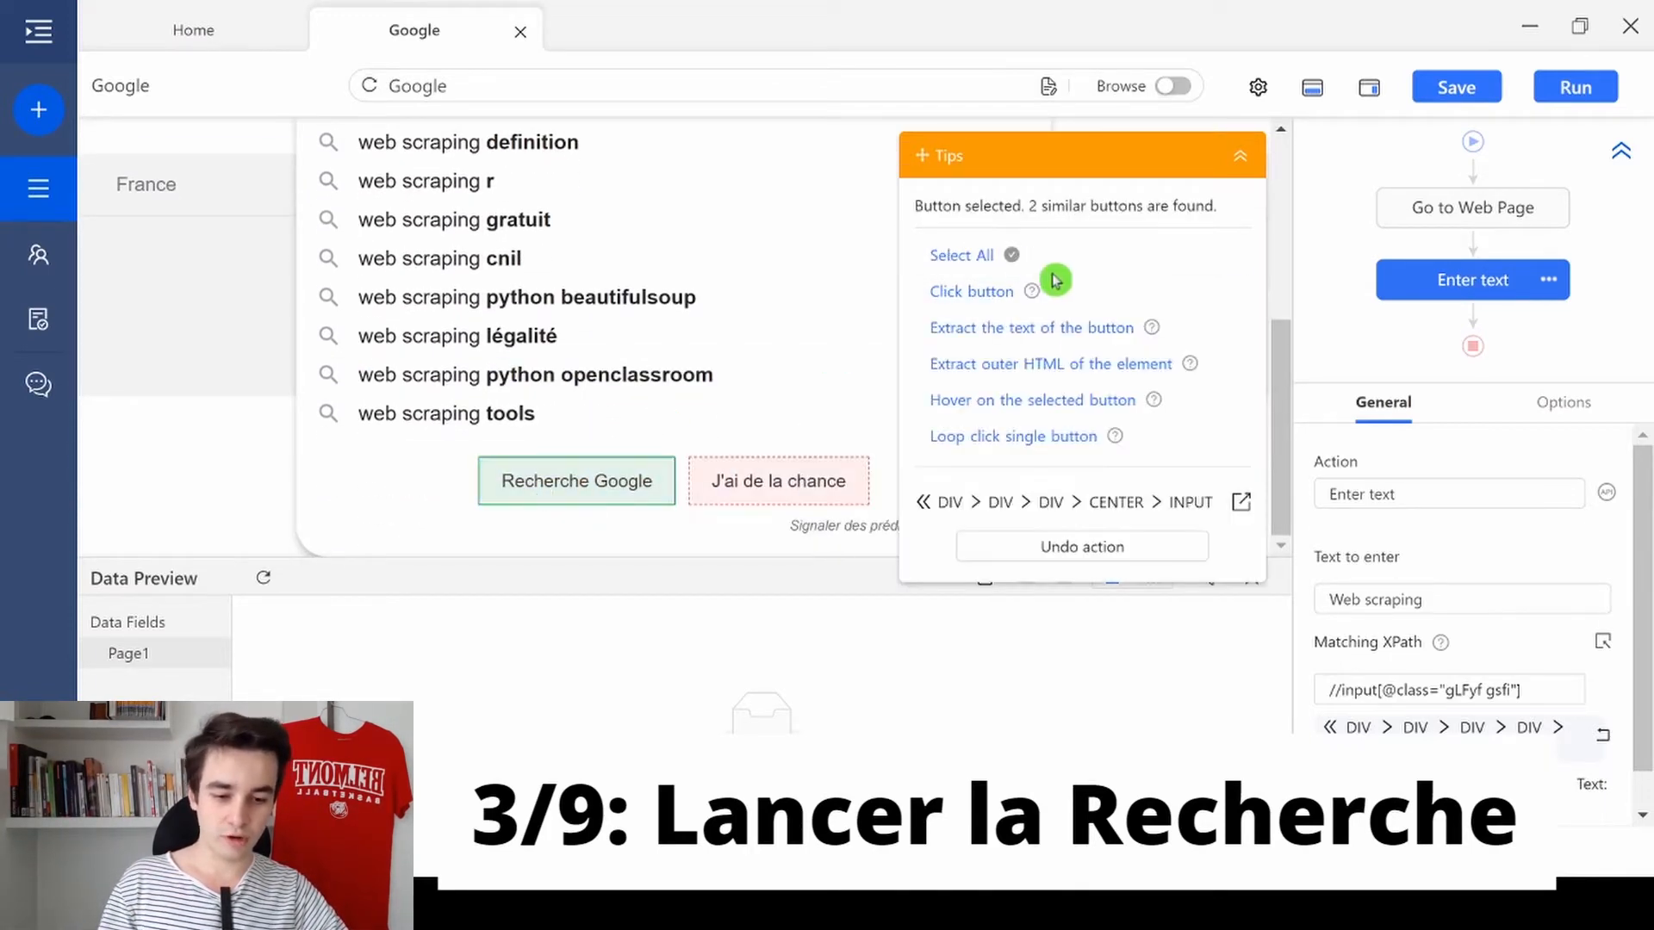
pyautogui.click(974, 291)
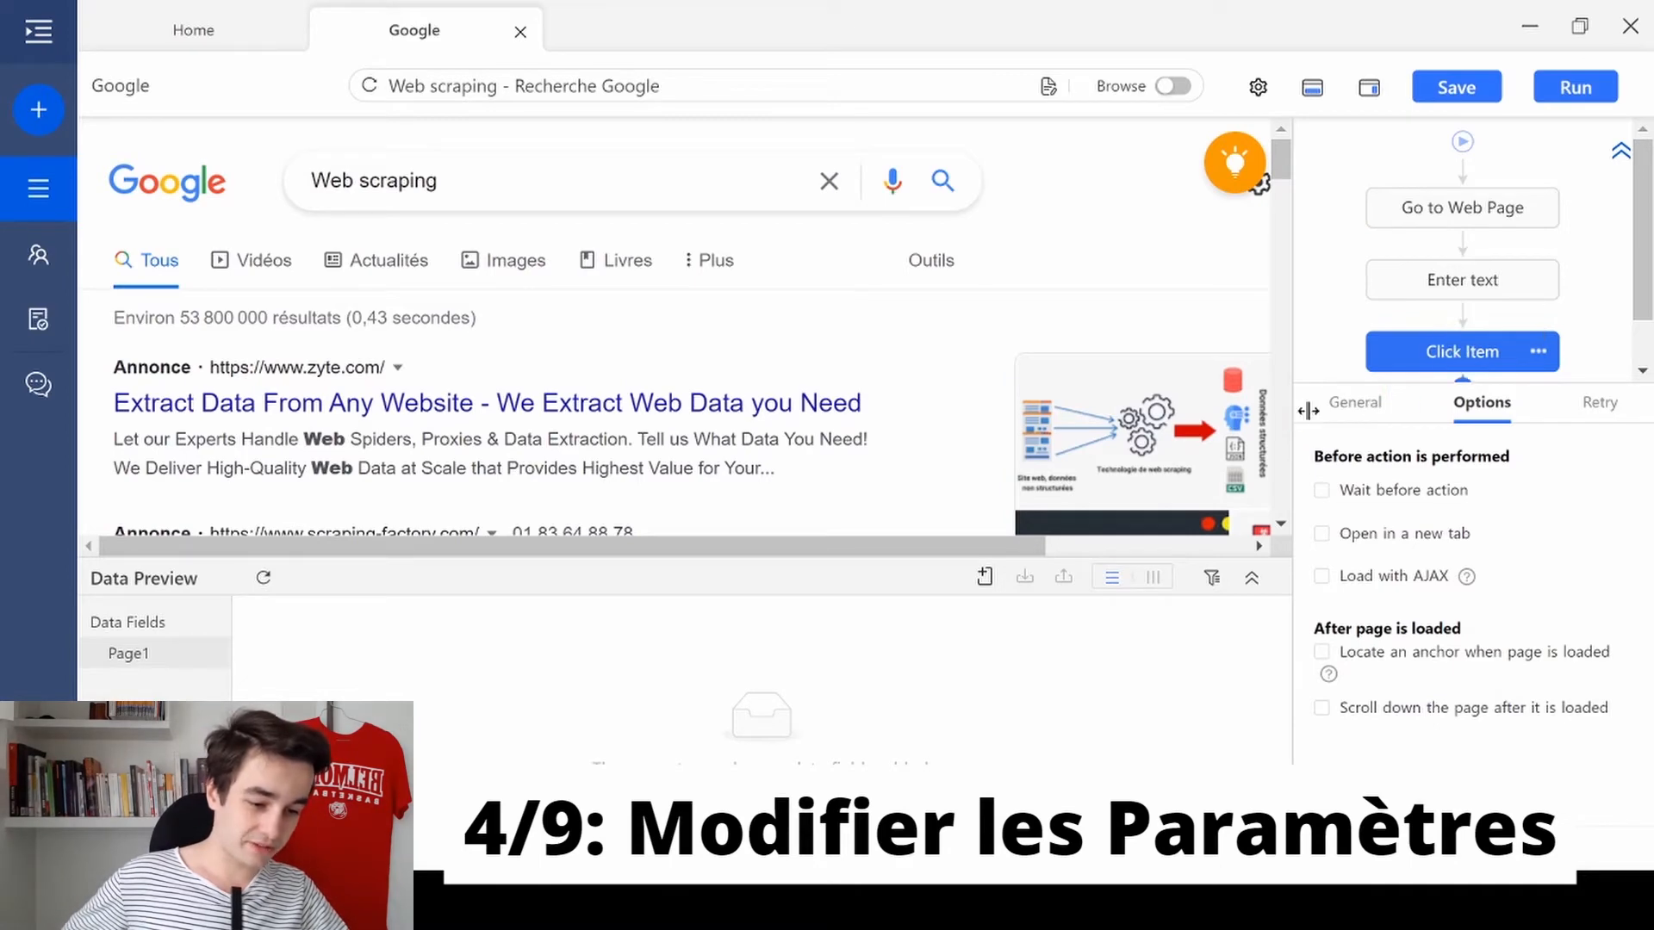
# - Enable Load with AJAX with a 5s timeout for the Click Item action and apply it
pyautogui.click(1378, 412)
pyautogui.click(1483, 402)
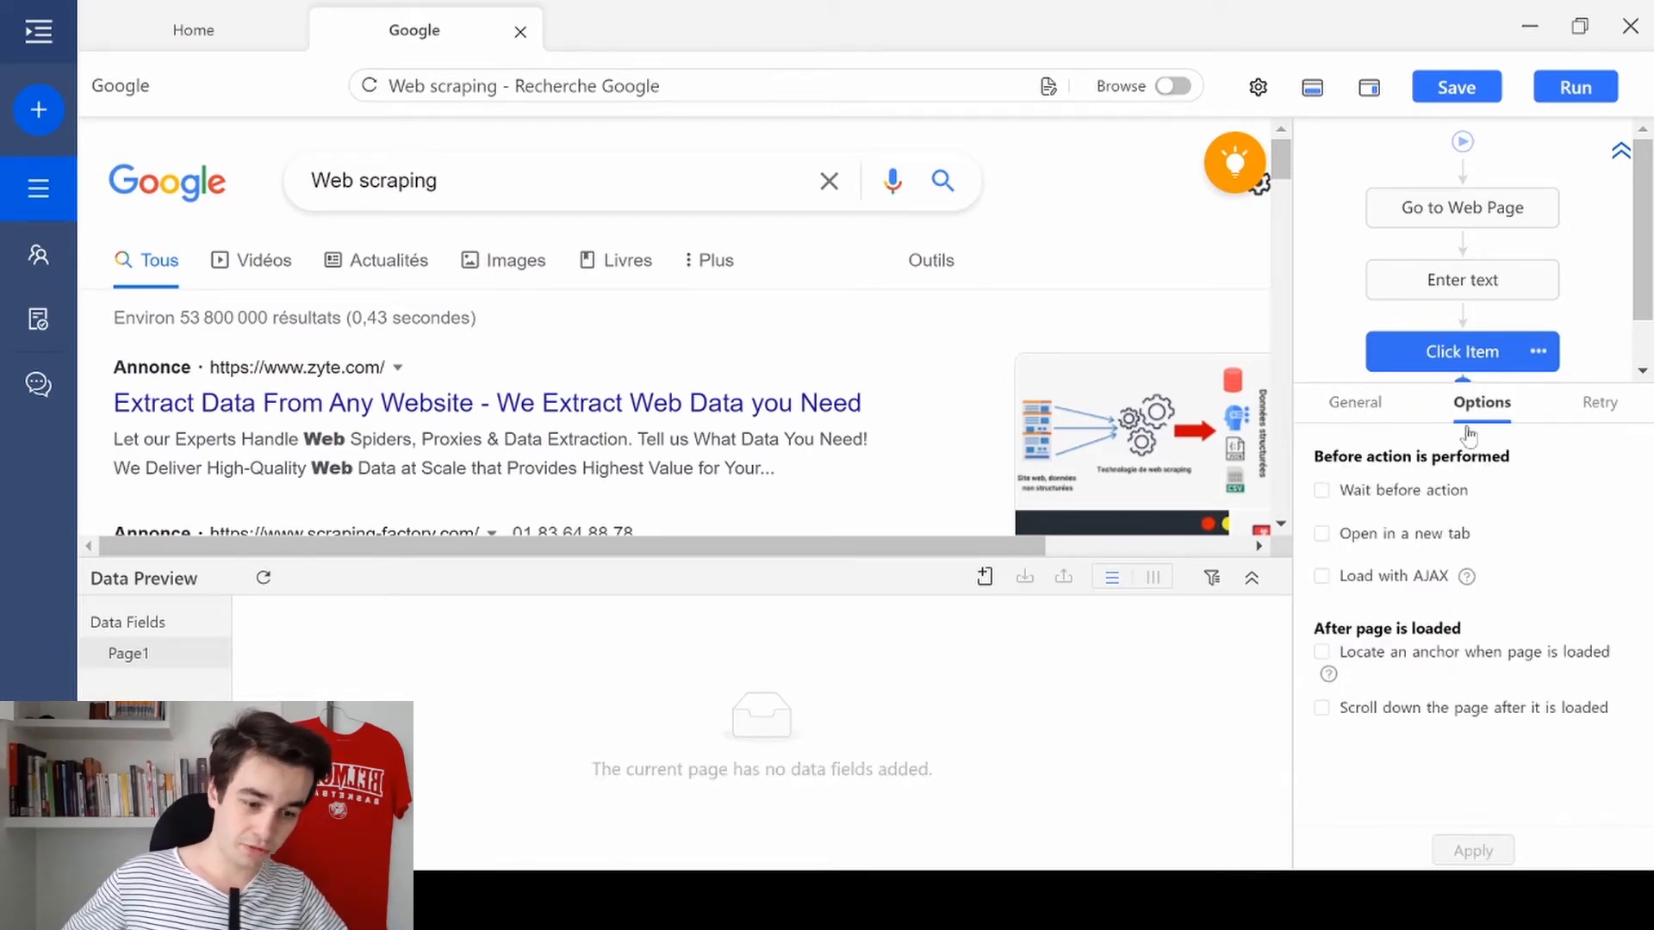
pyautogui.click(1388, 578)
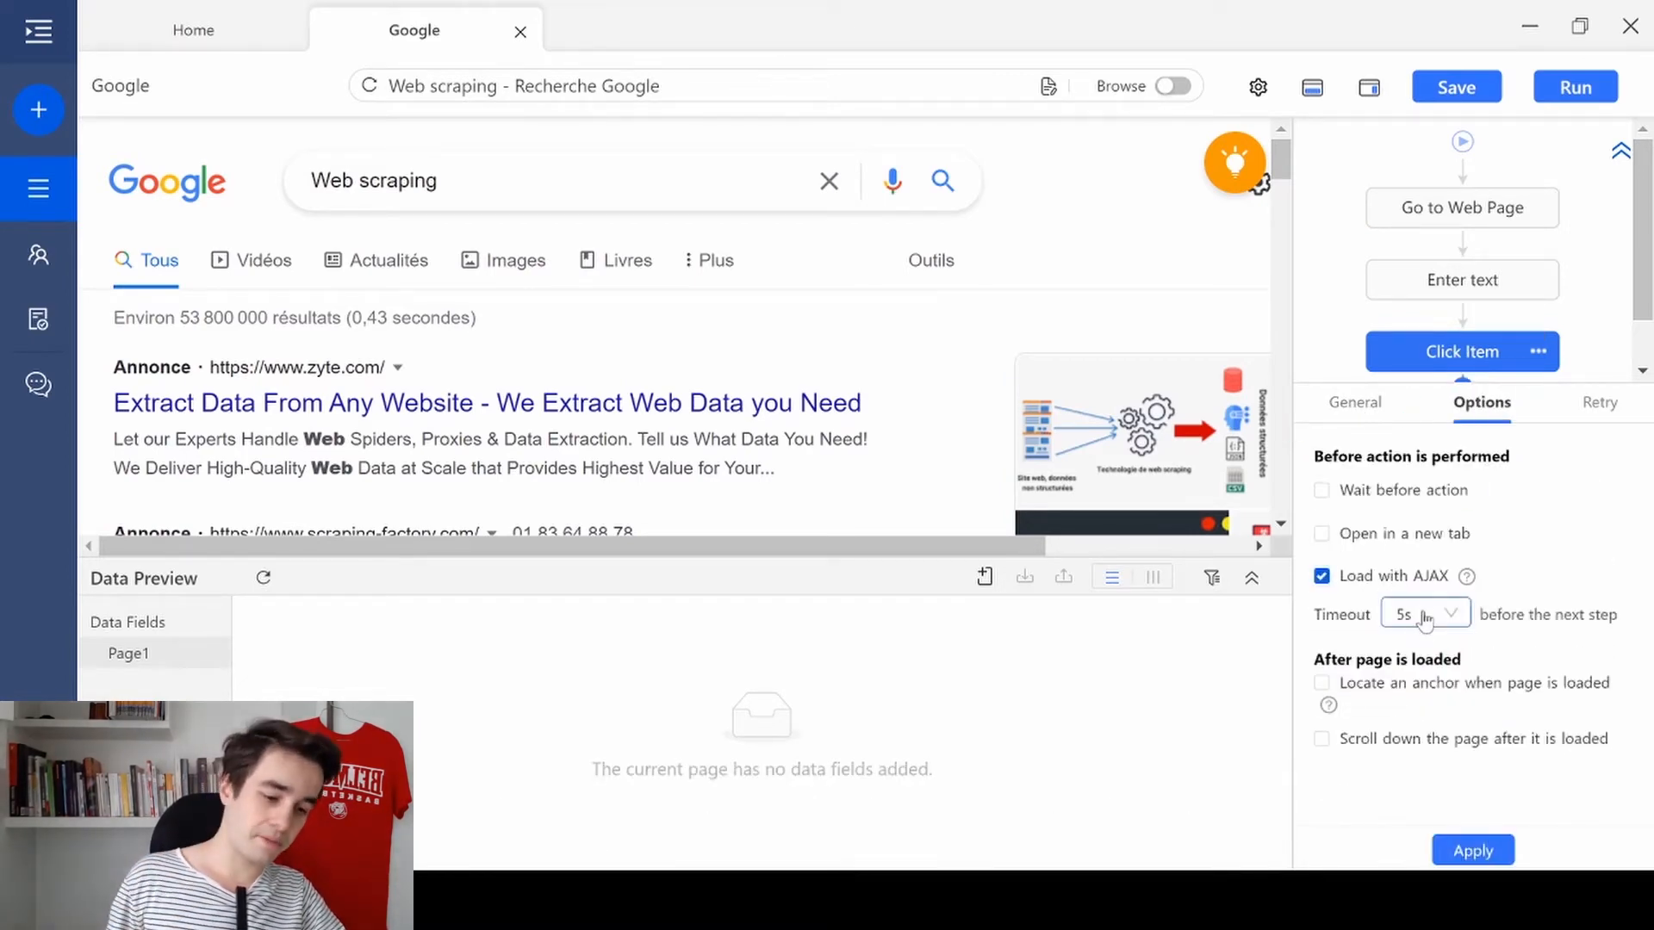
pyautogui.click(1419, 617)
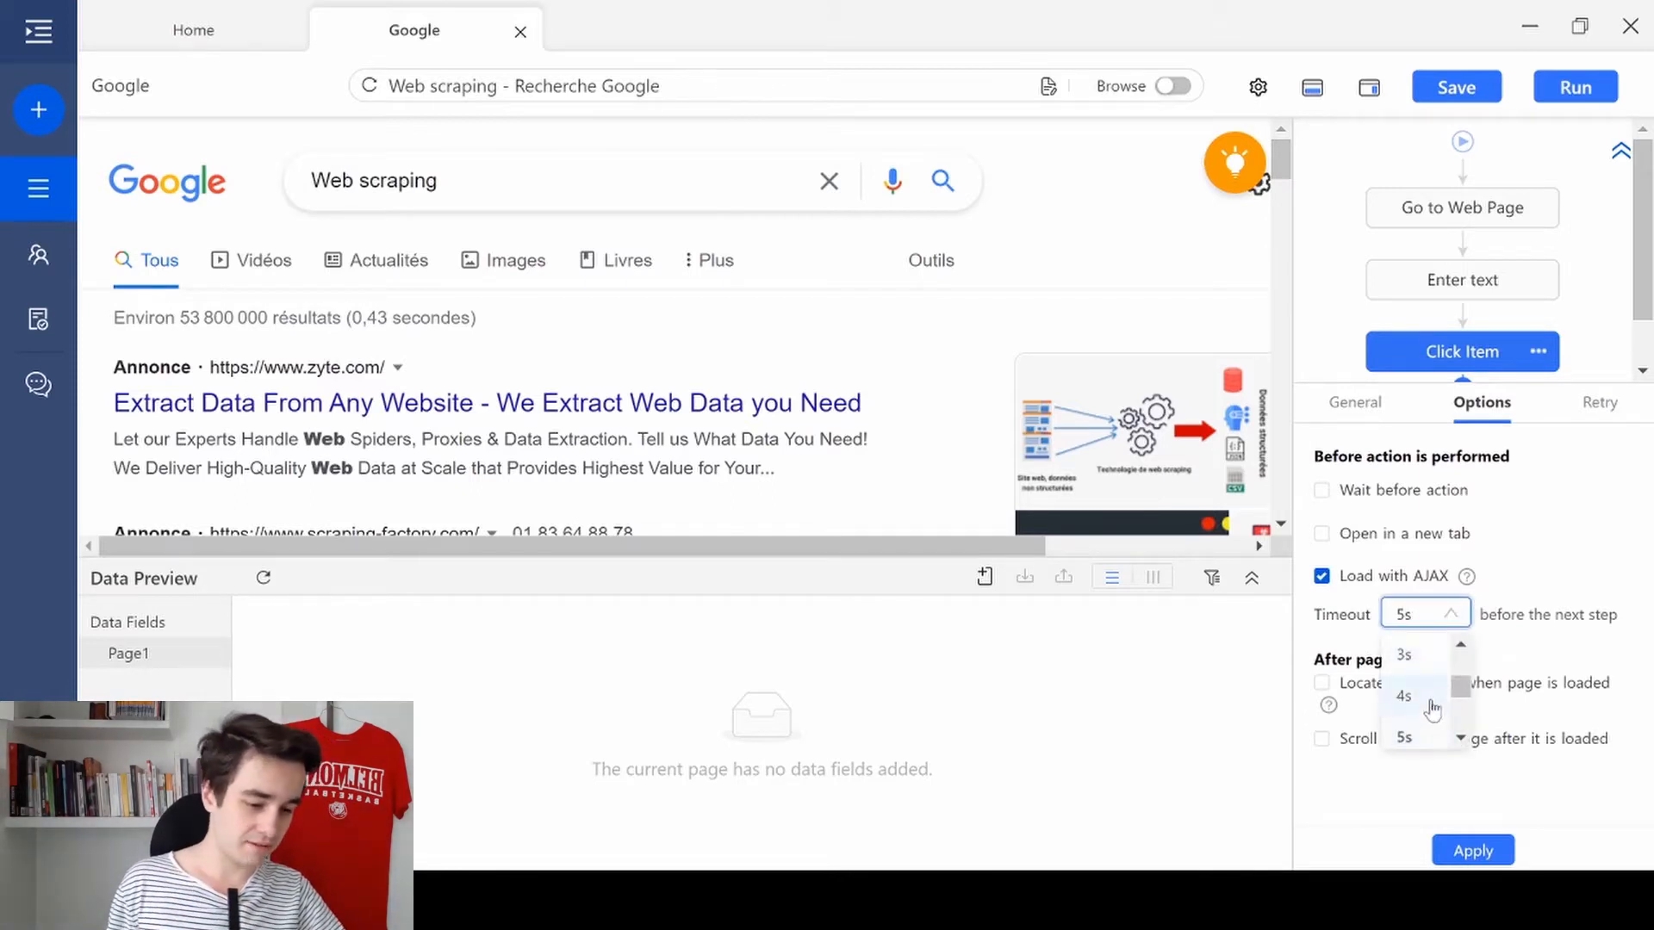
pyautogui.click(1405, 742)
pyautogui.click(1485, 853)
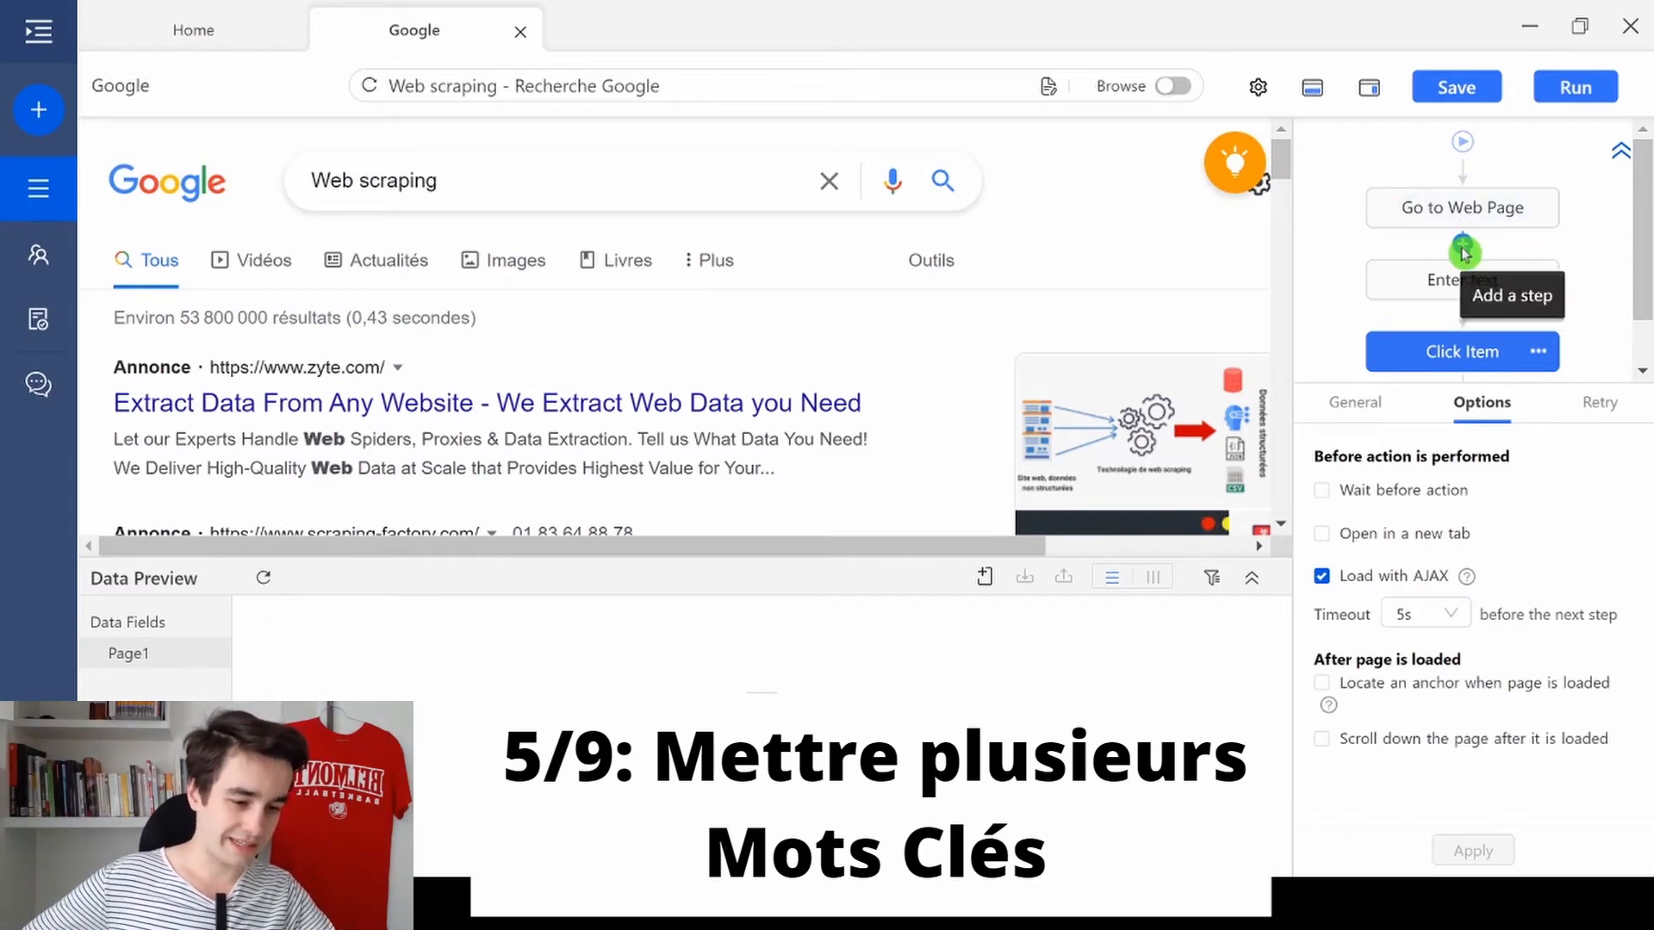
# - Insert a loop between Go to Web Page and Enter text, and set its loop mode to Text List
pyautogui.click(1464, 252)
pyautogui.click(1534, 344)
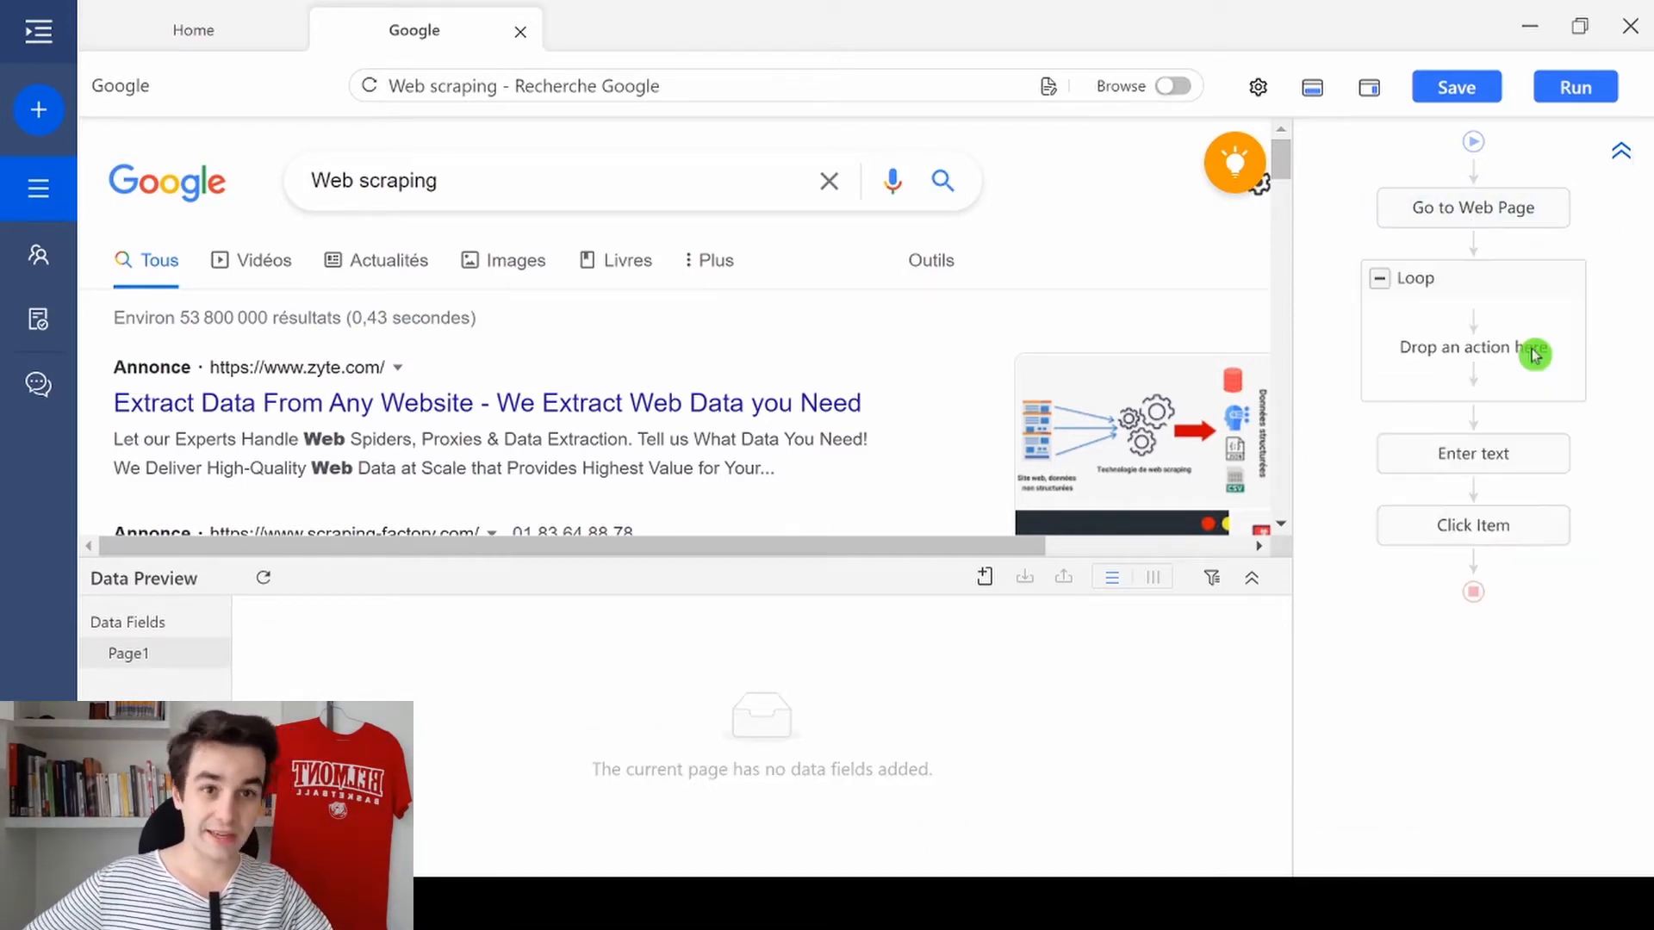
pyautogui.click(1468, 282)
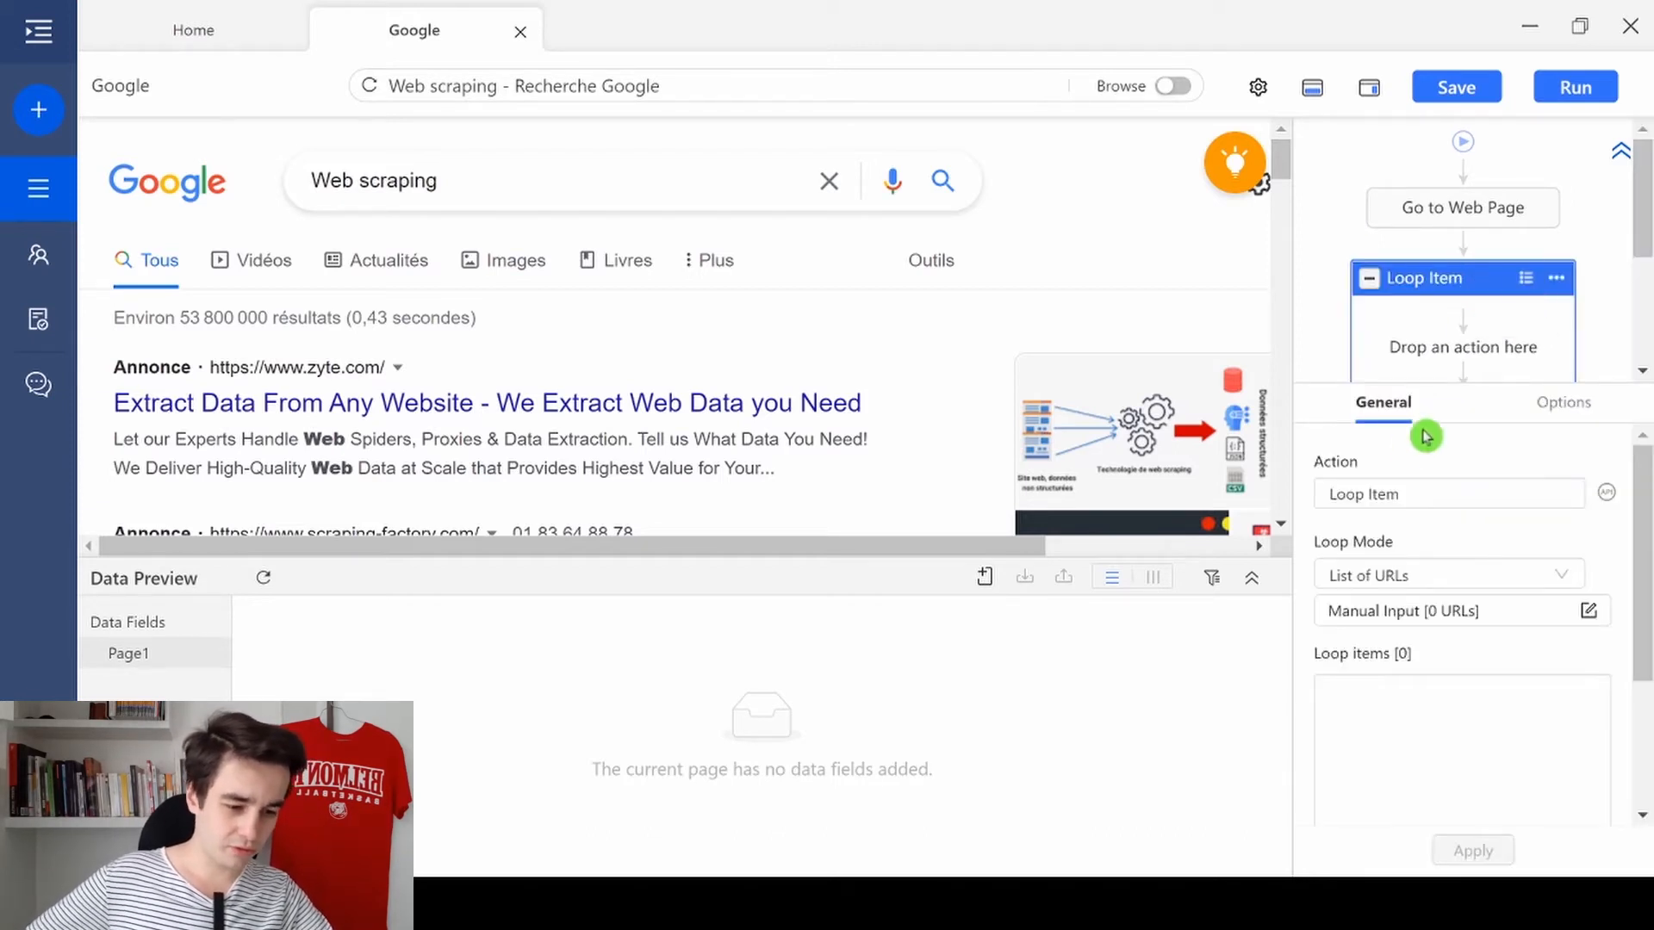
pyautogui.click(1393, 579)
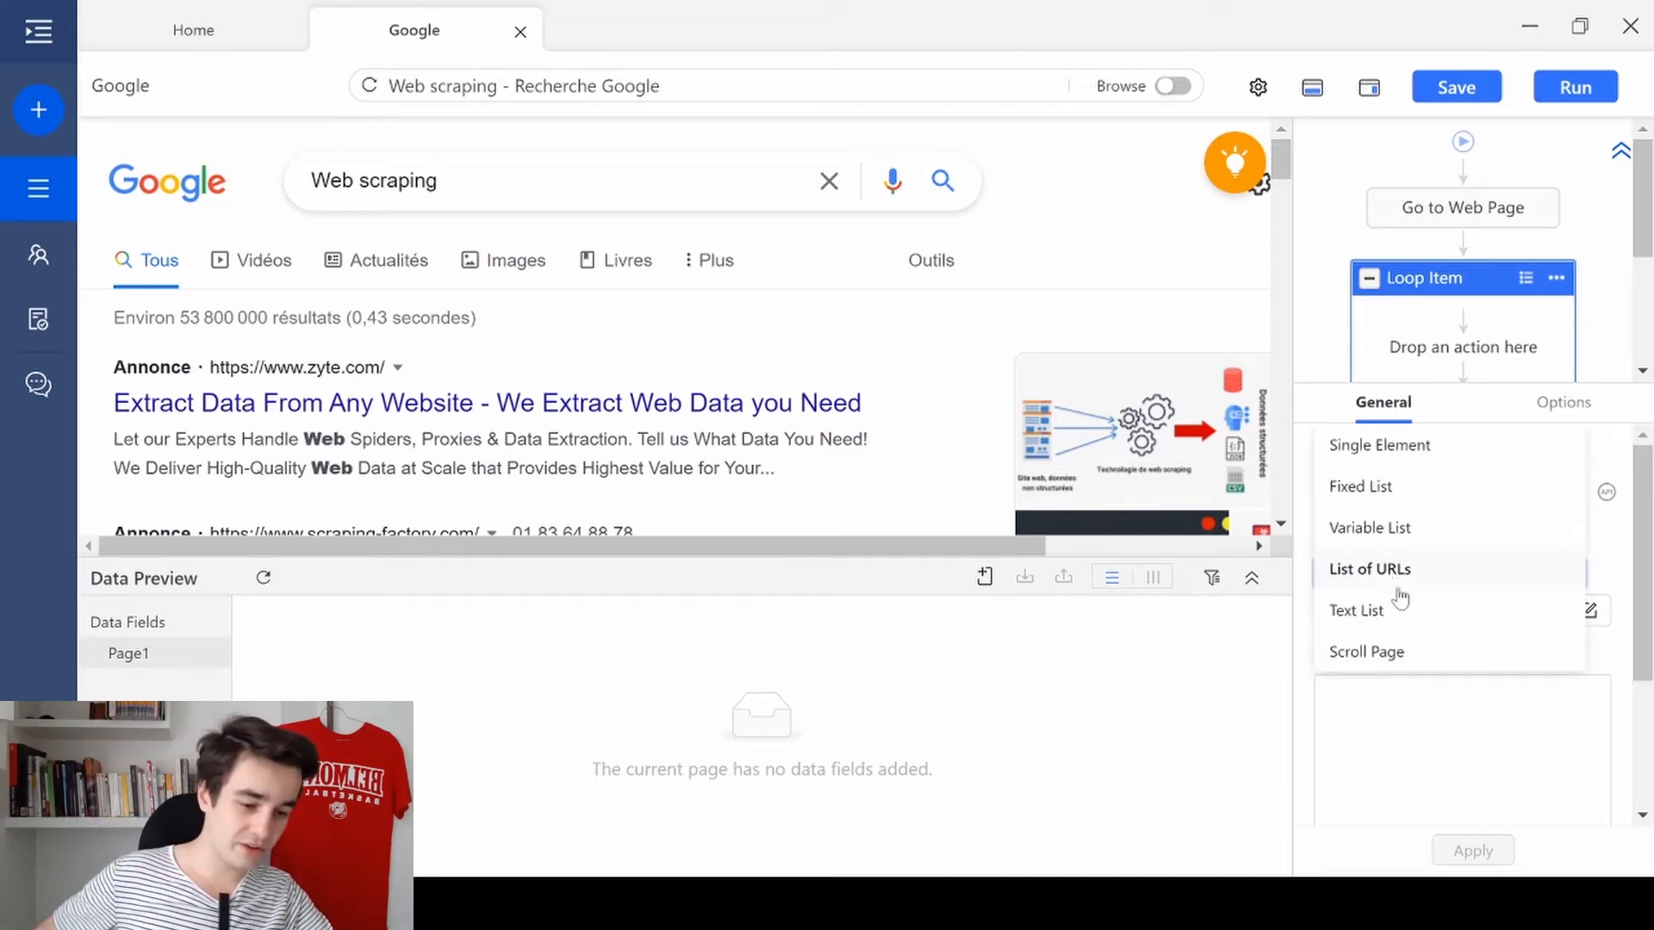
pyautogui.click(1395, 615)
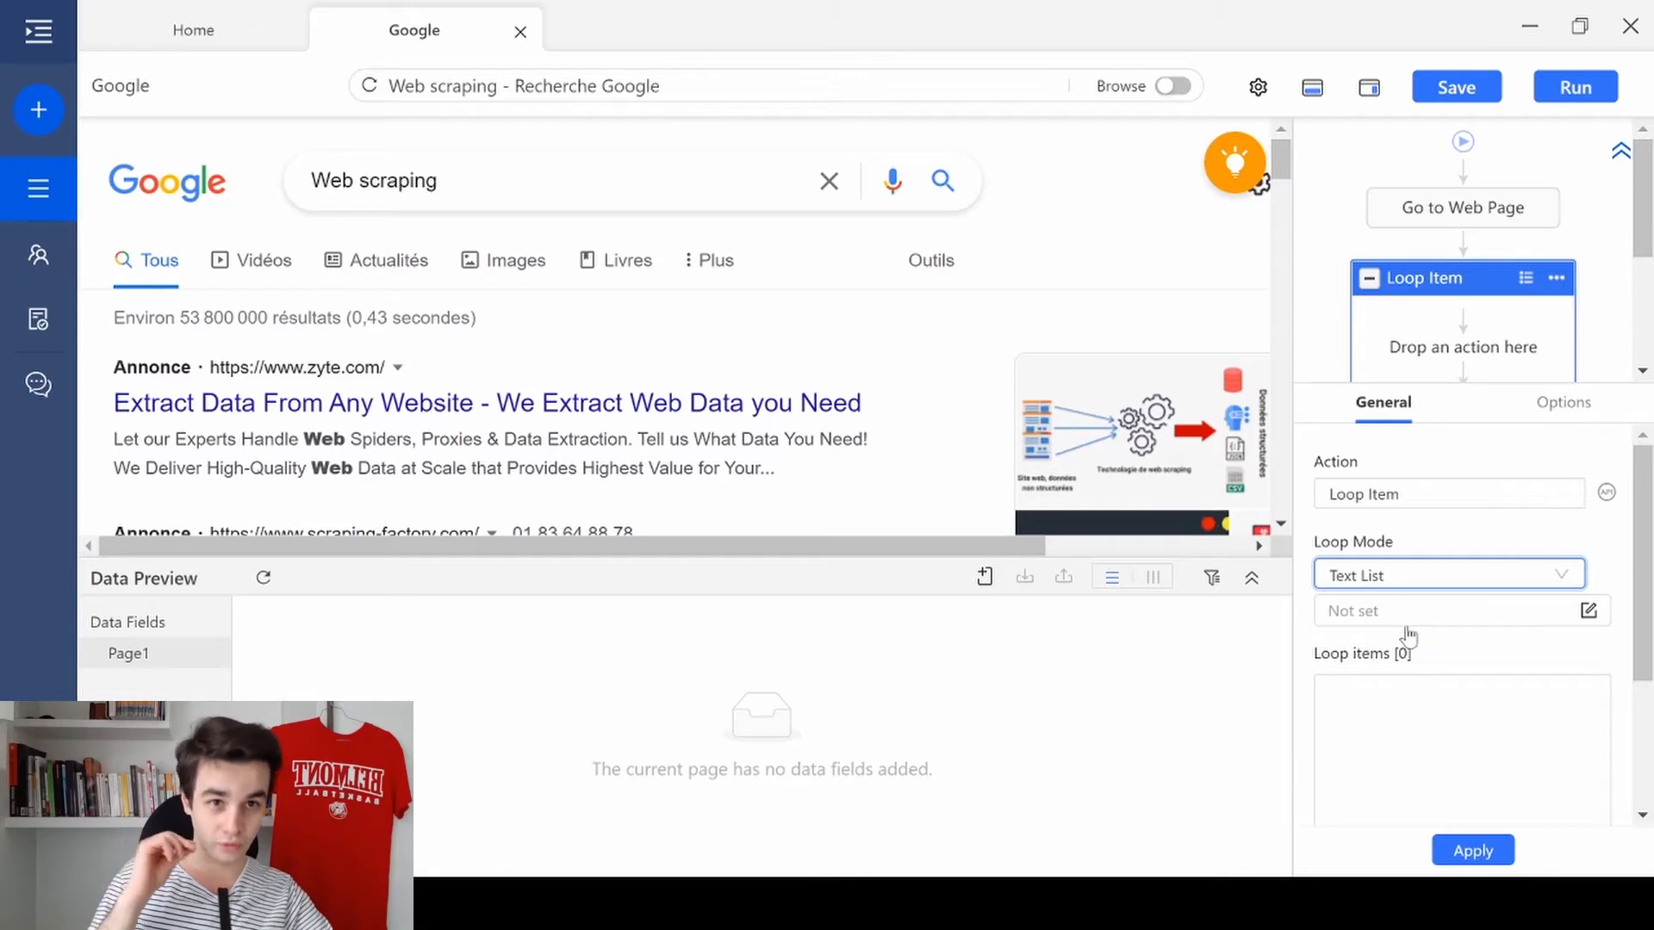
# - Fill the loop's text list with "Data extraction", "Web scraping" and "Data scraping" on separate lines, and apply it
pyautogui.click(1588, 613)
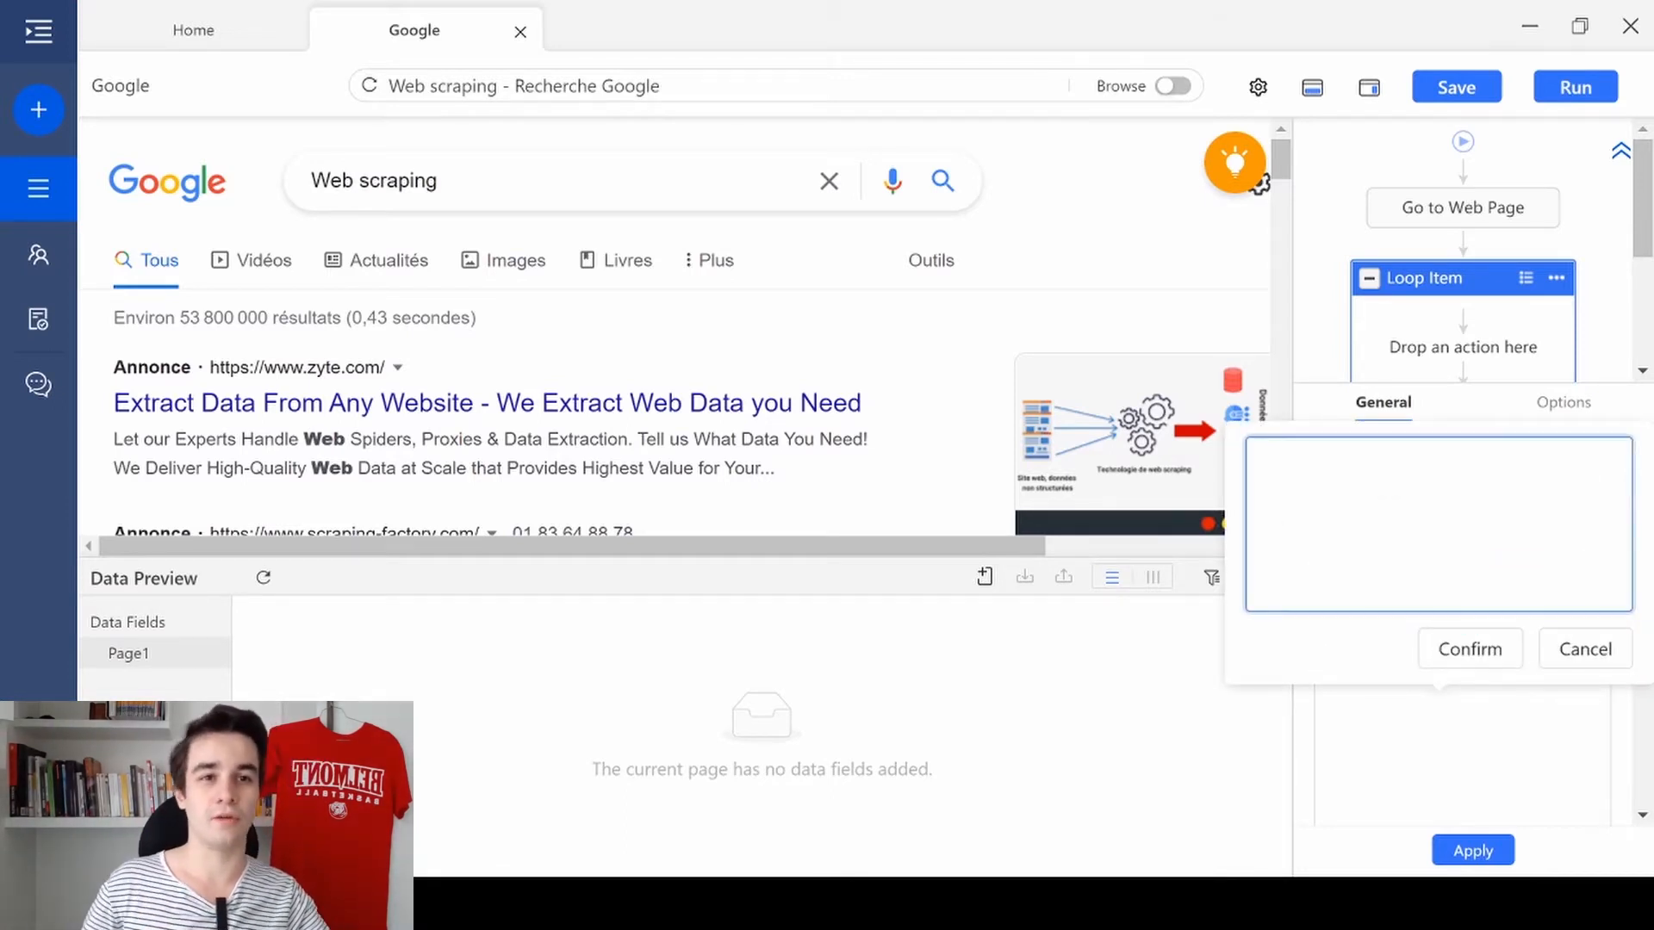
pyautogui.write('Data extraction')
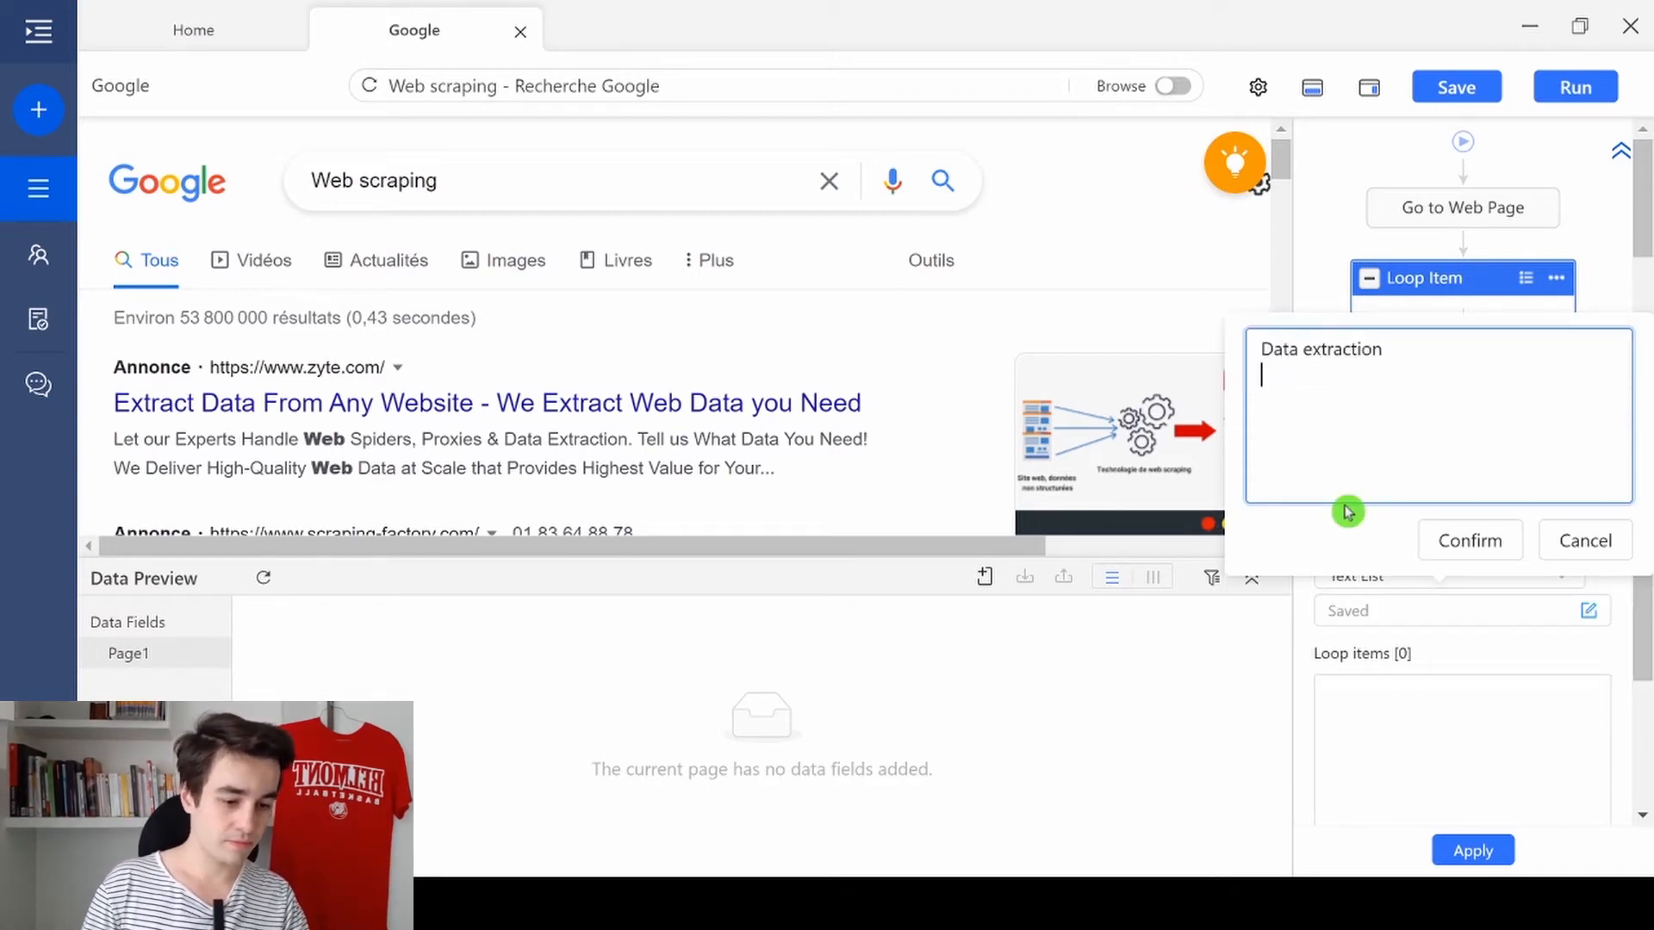
pyautogui.write('eb sscraping')
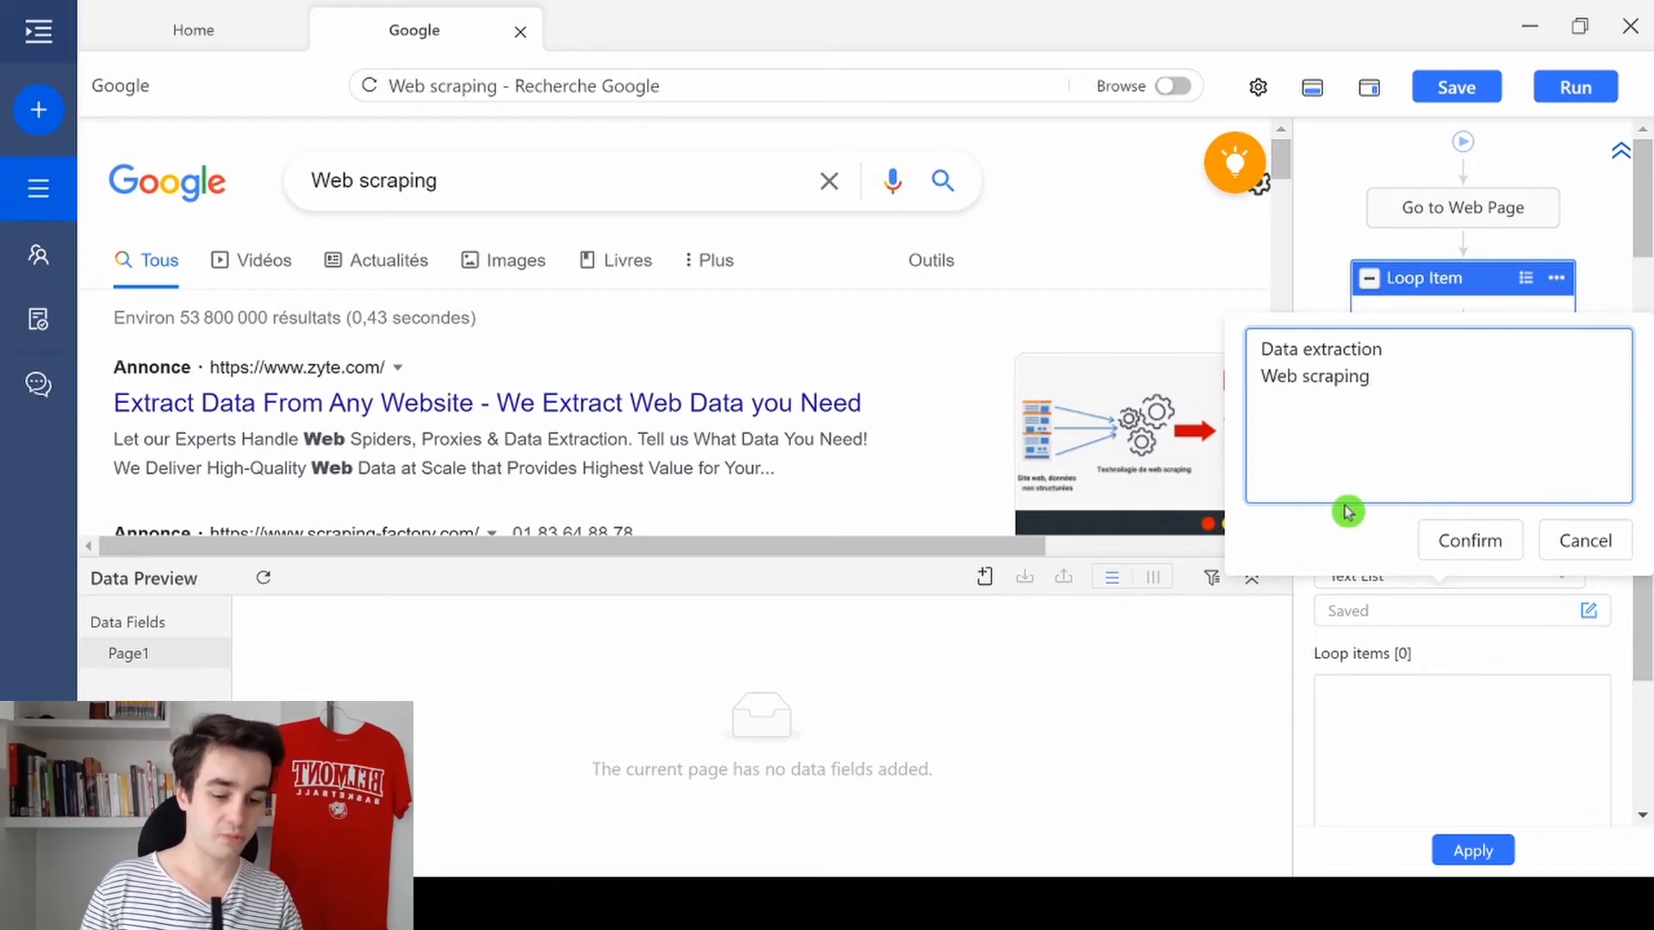
pyautogui.write('Data scraping')
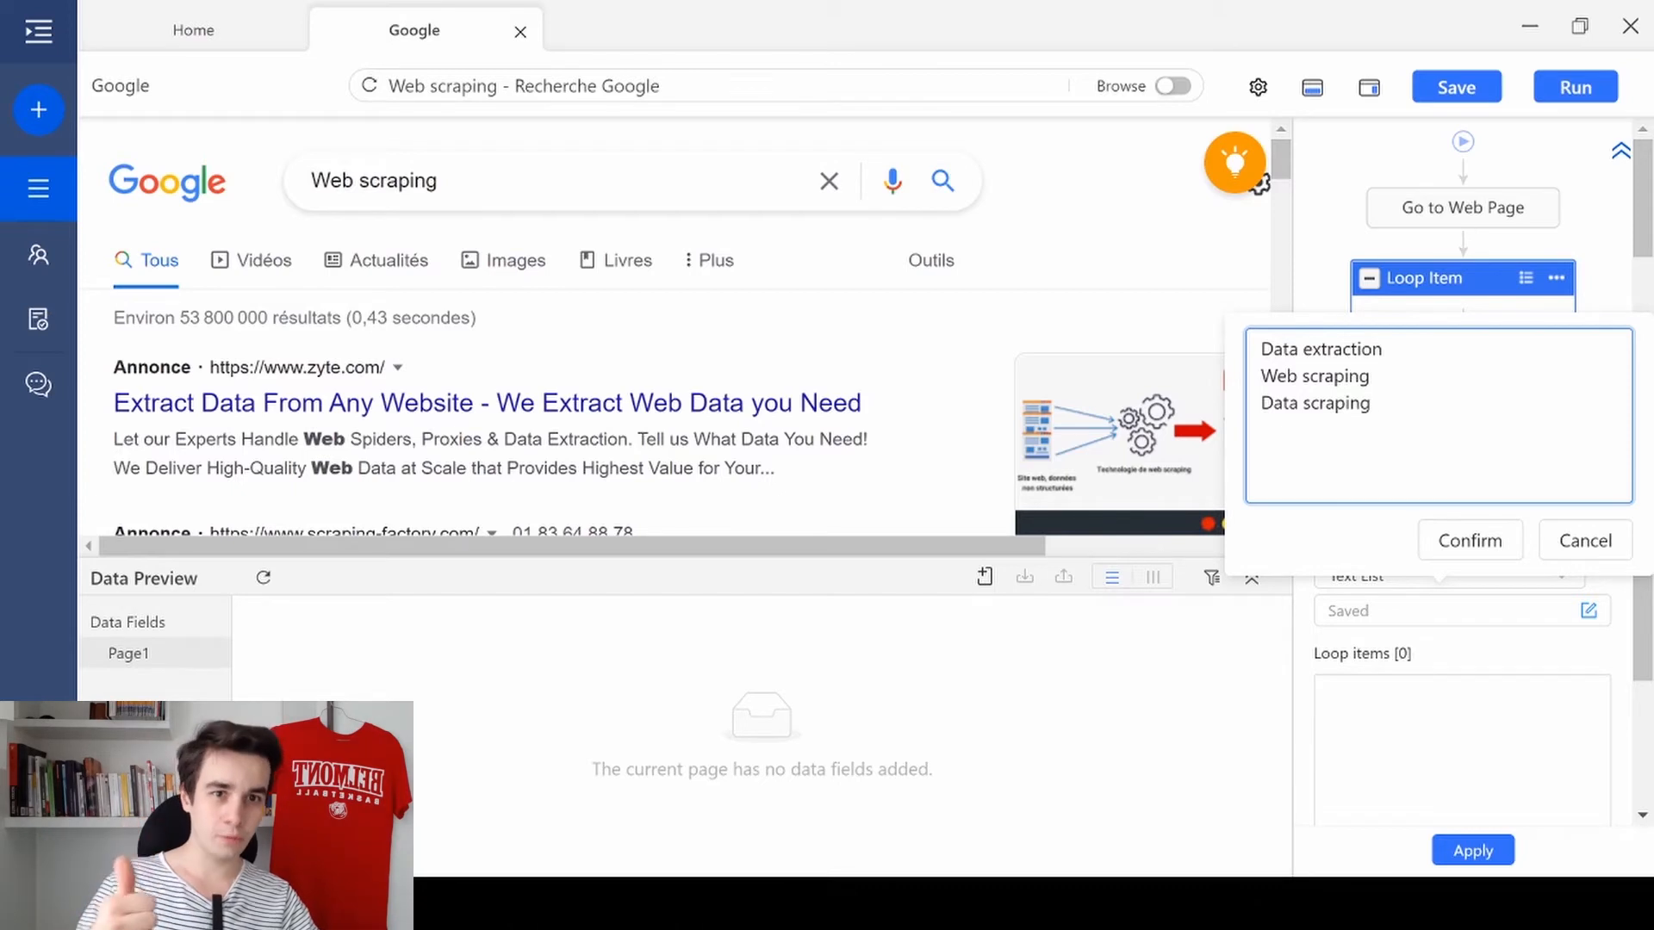
pyautogui.click(1474, 541)
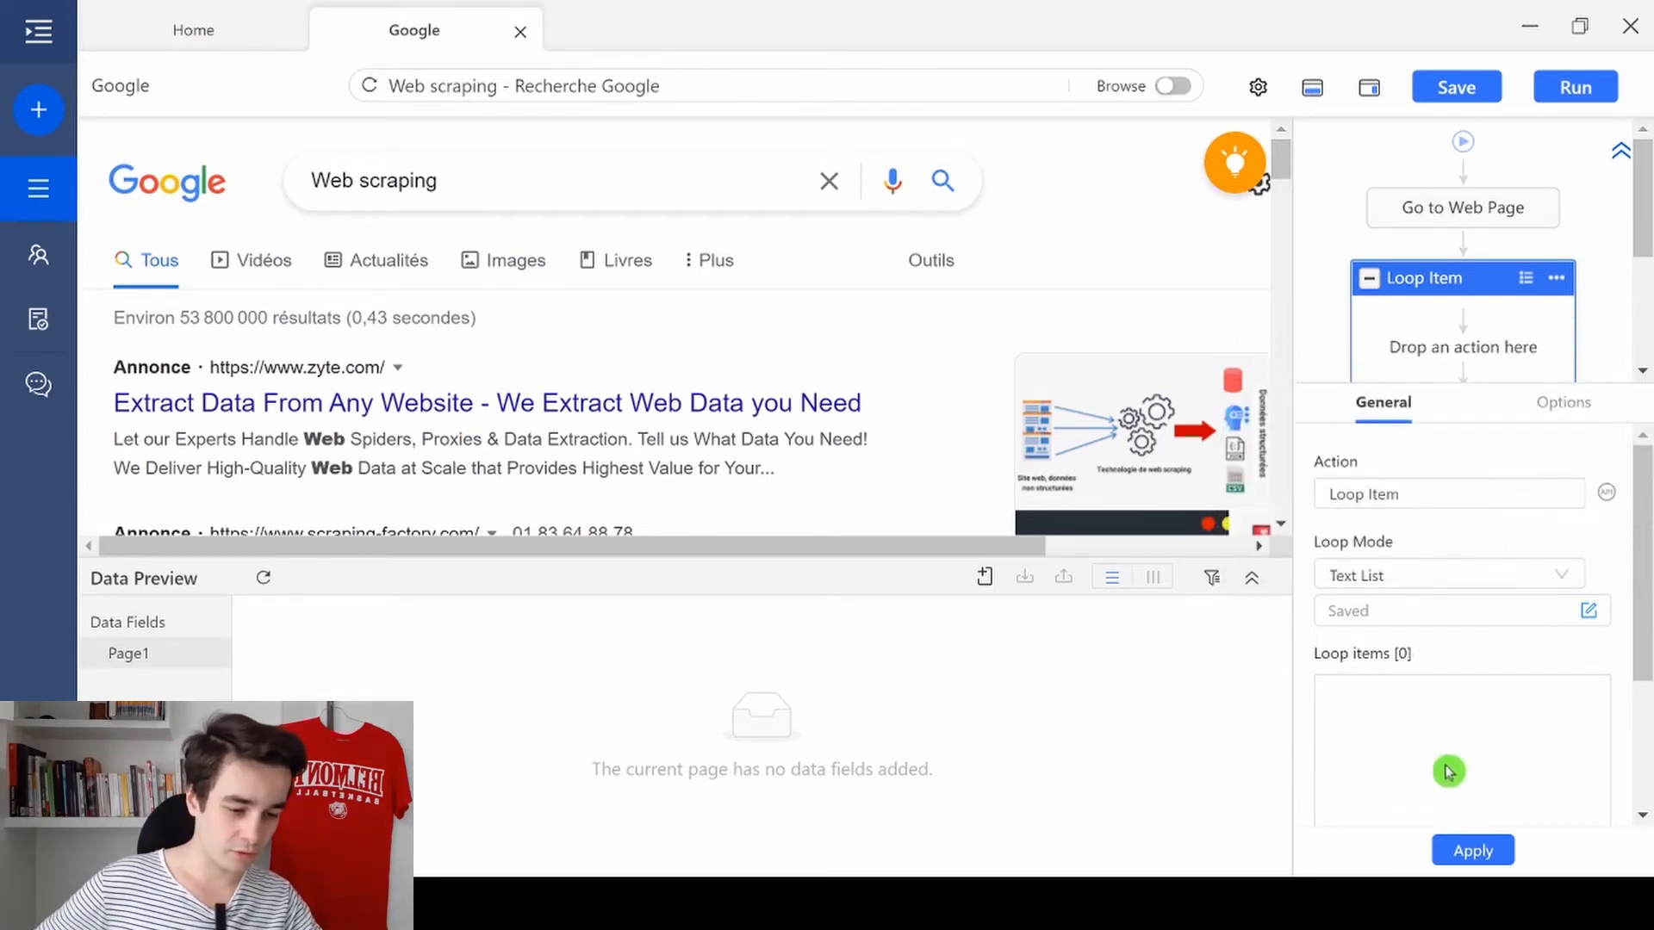
pyautogui.click(1448, 851)
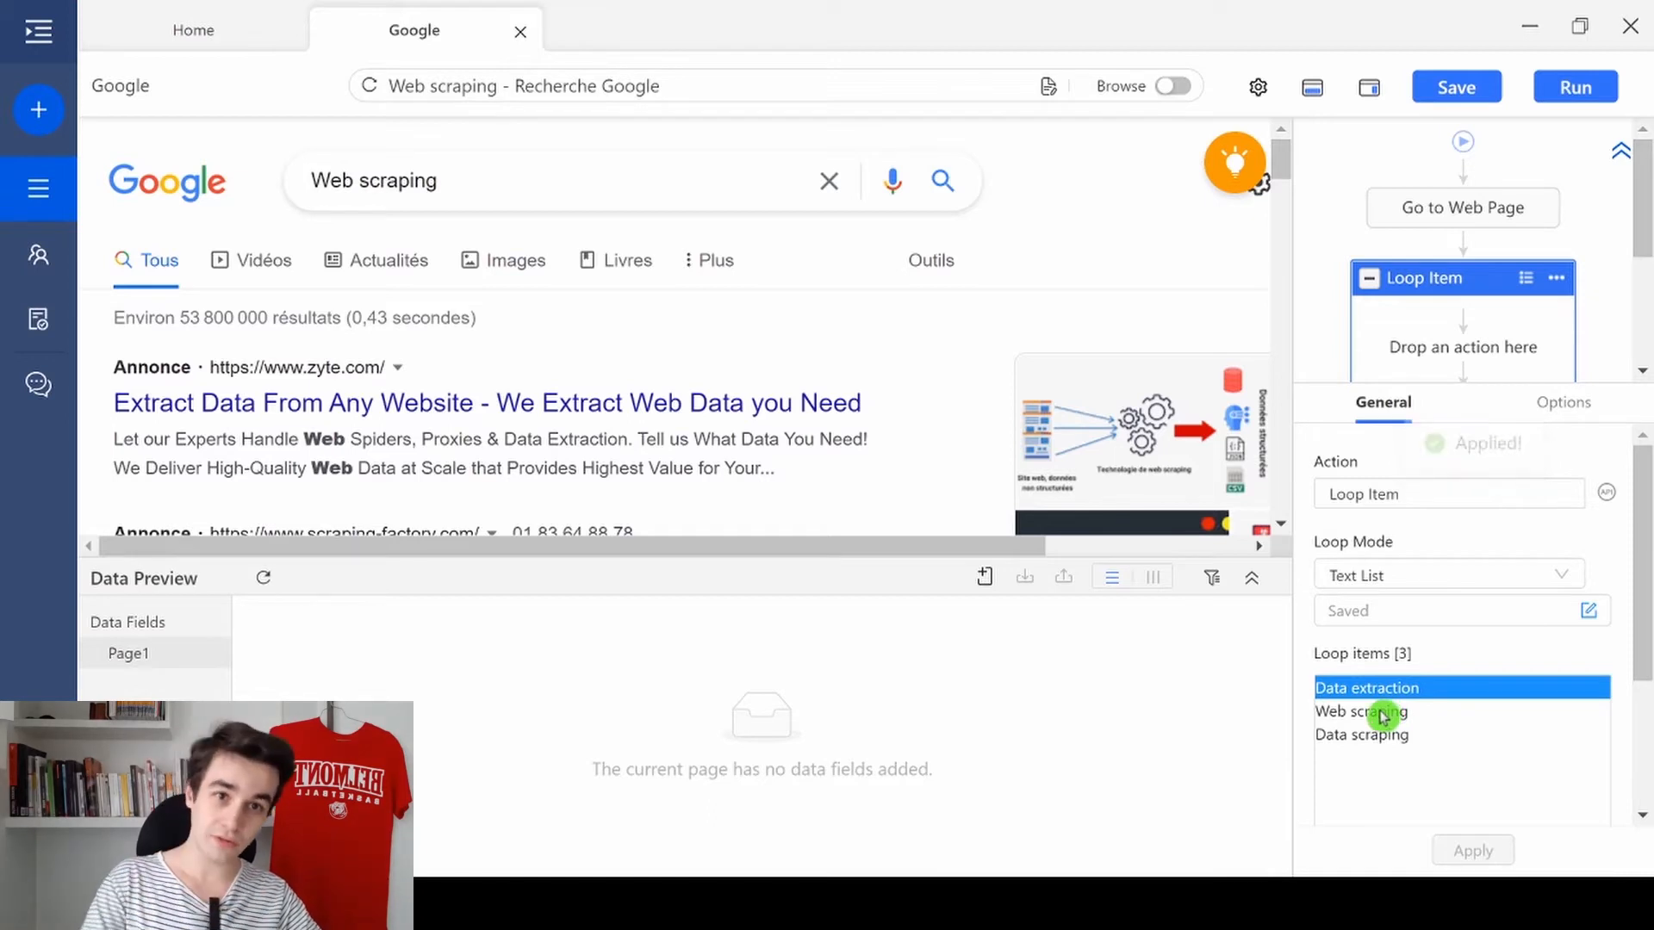
# - Move the Go to Web Page, Enter text and Click Item actions into the loop in that order
pyautogui.moveTo(1560, 384); pyautogui.dragTo(1491, 615)
pyautogui.scroll(-1, 1512, 456)
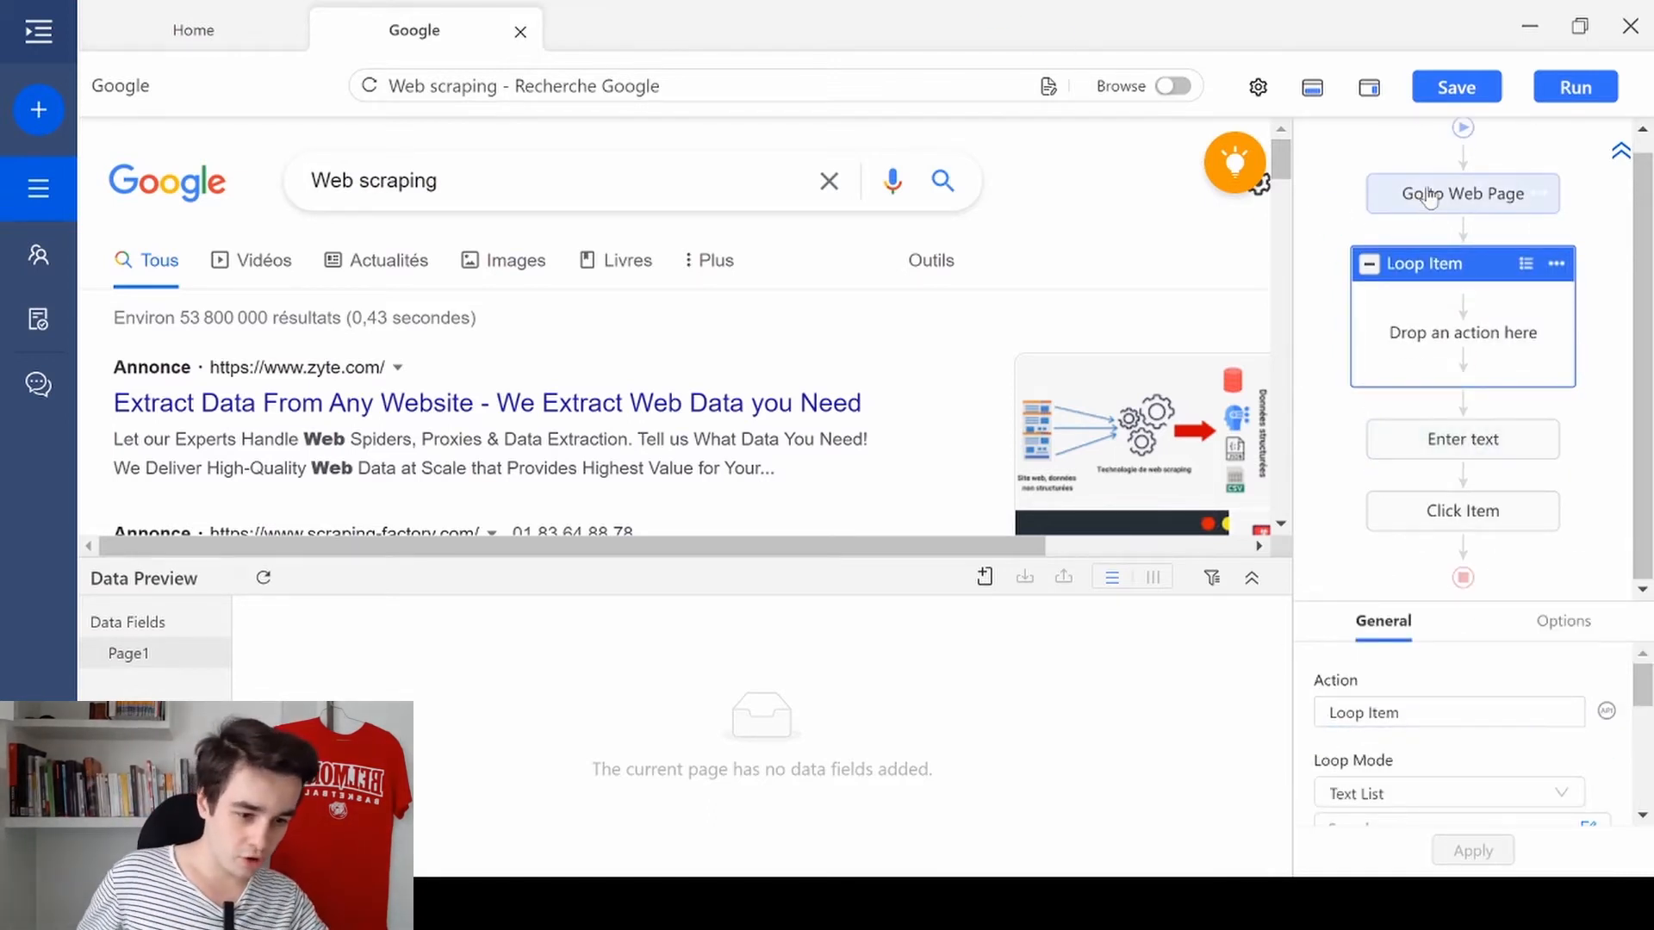
pyautogui.moveTo(1426, 200); pyautogui.dragTo(1455, 293)
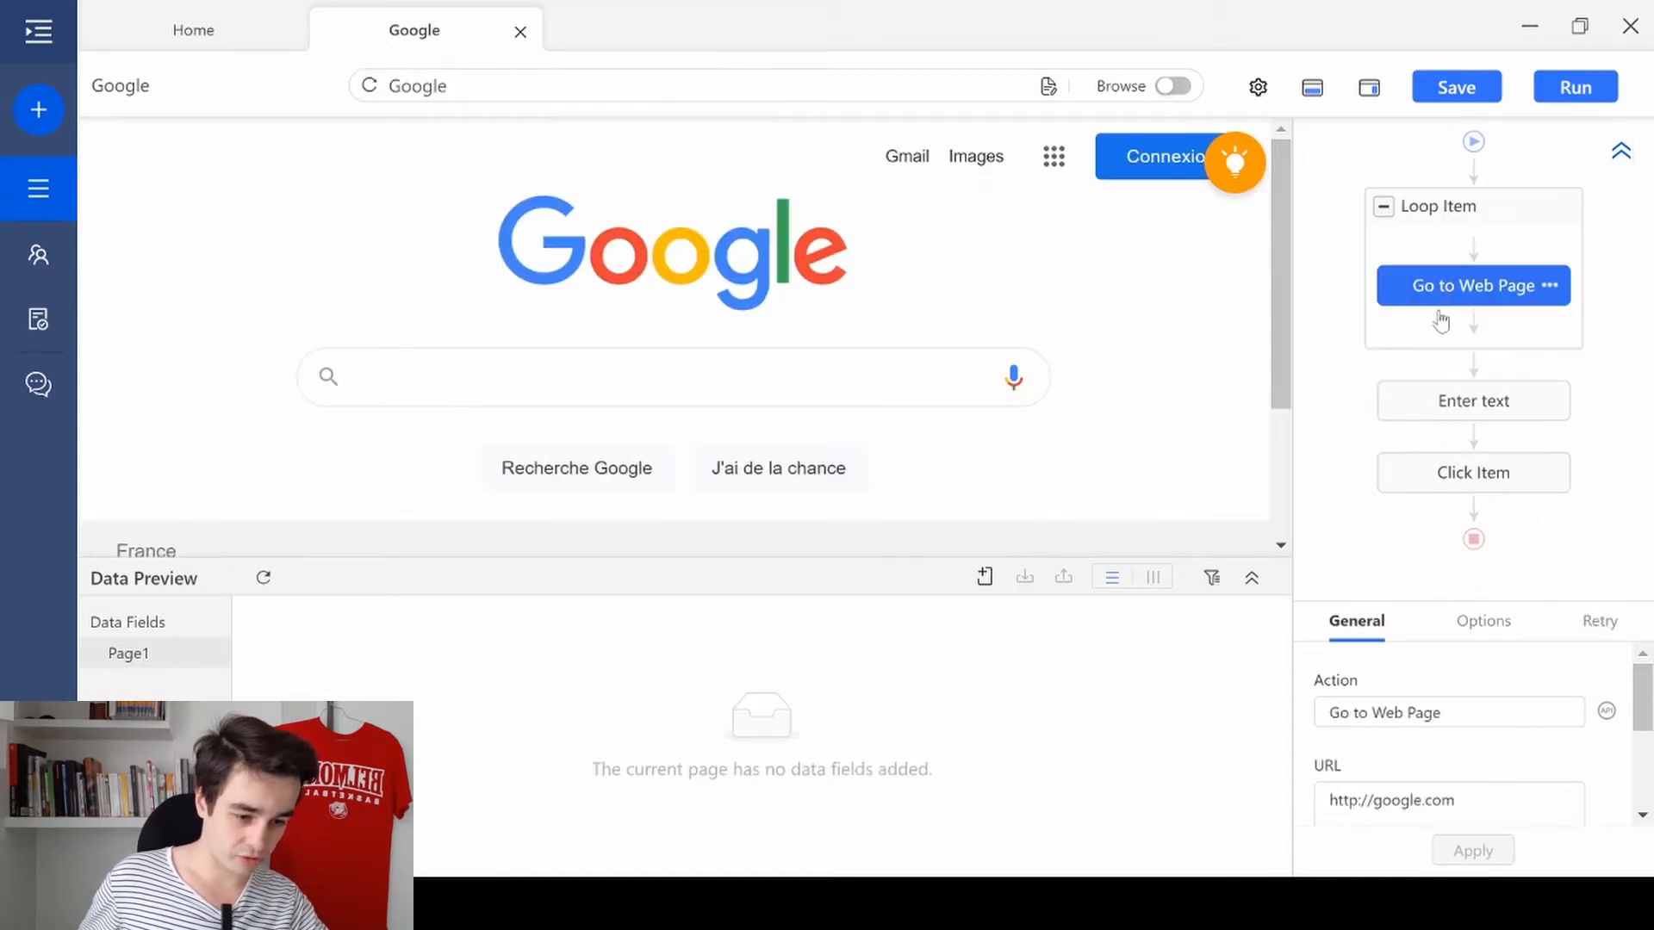
pyautogui.moveTo(1469, 400); pyautogui.dragTo(1462, 343)
pyautogui.moveTo(1475, 472); pyautogui.dragTo(1461, 384)
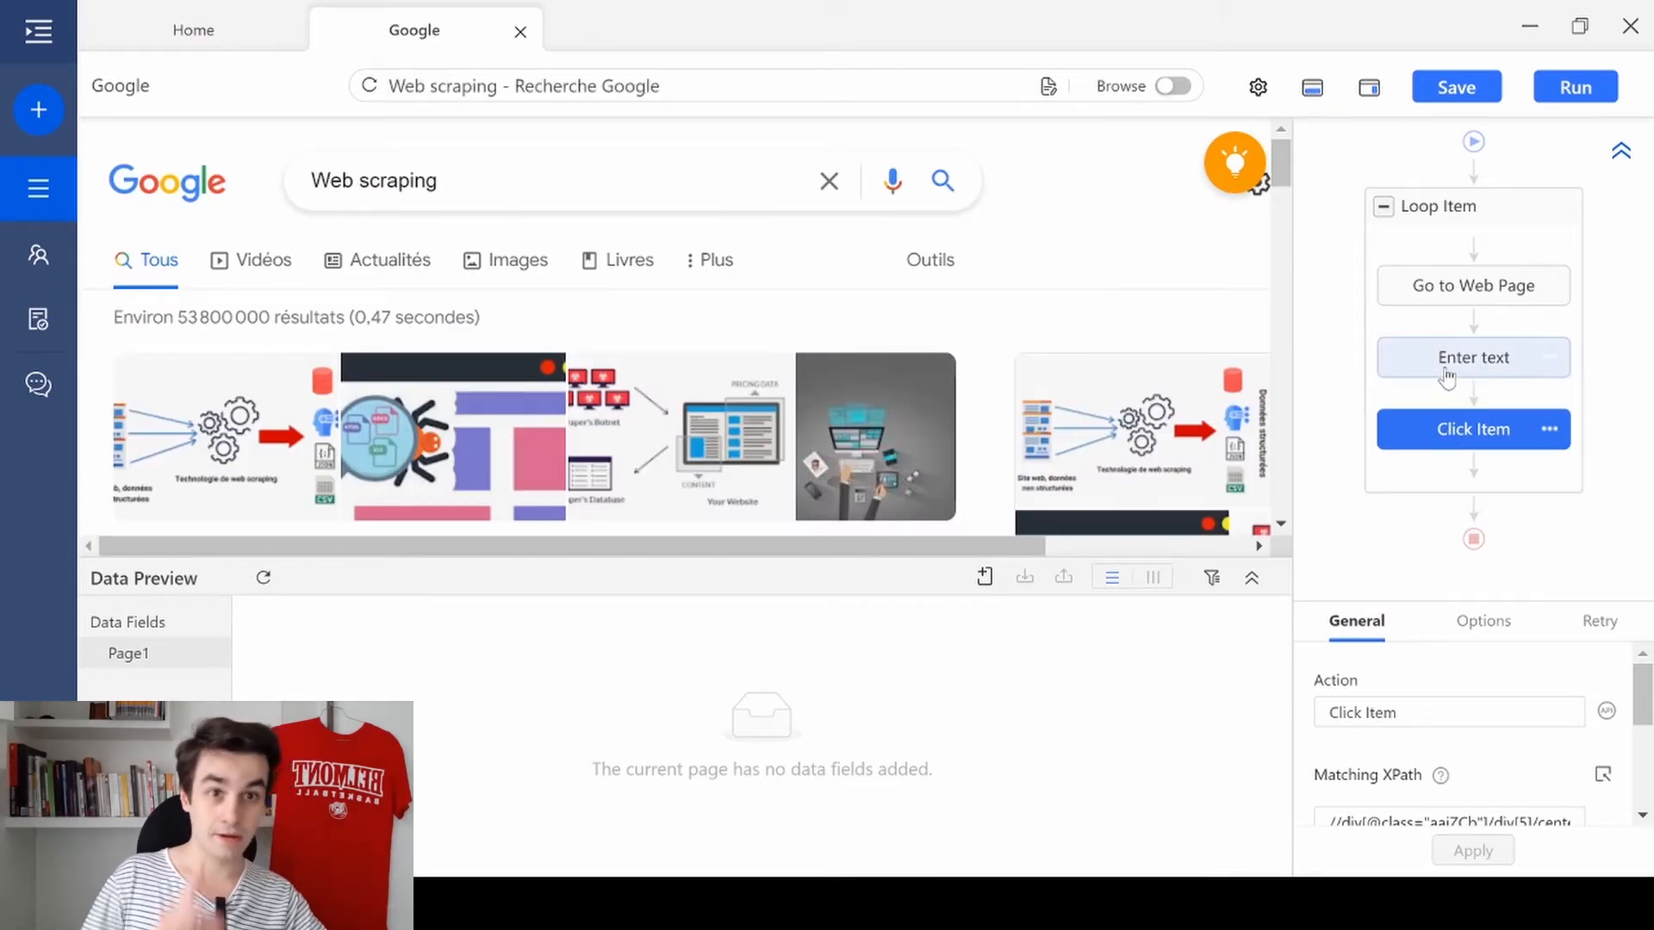
# - Make the Enter text action use the text in the loop for the text box, and apply it
pyautogui.click(1443, 337)
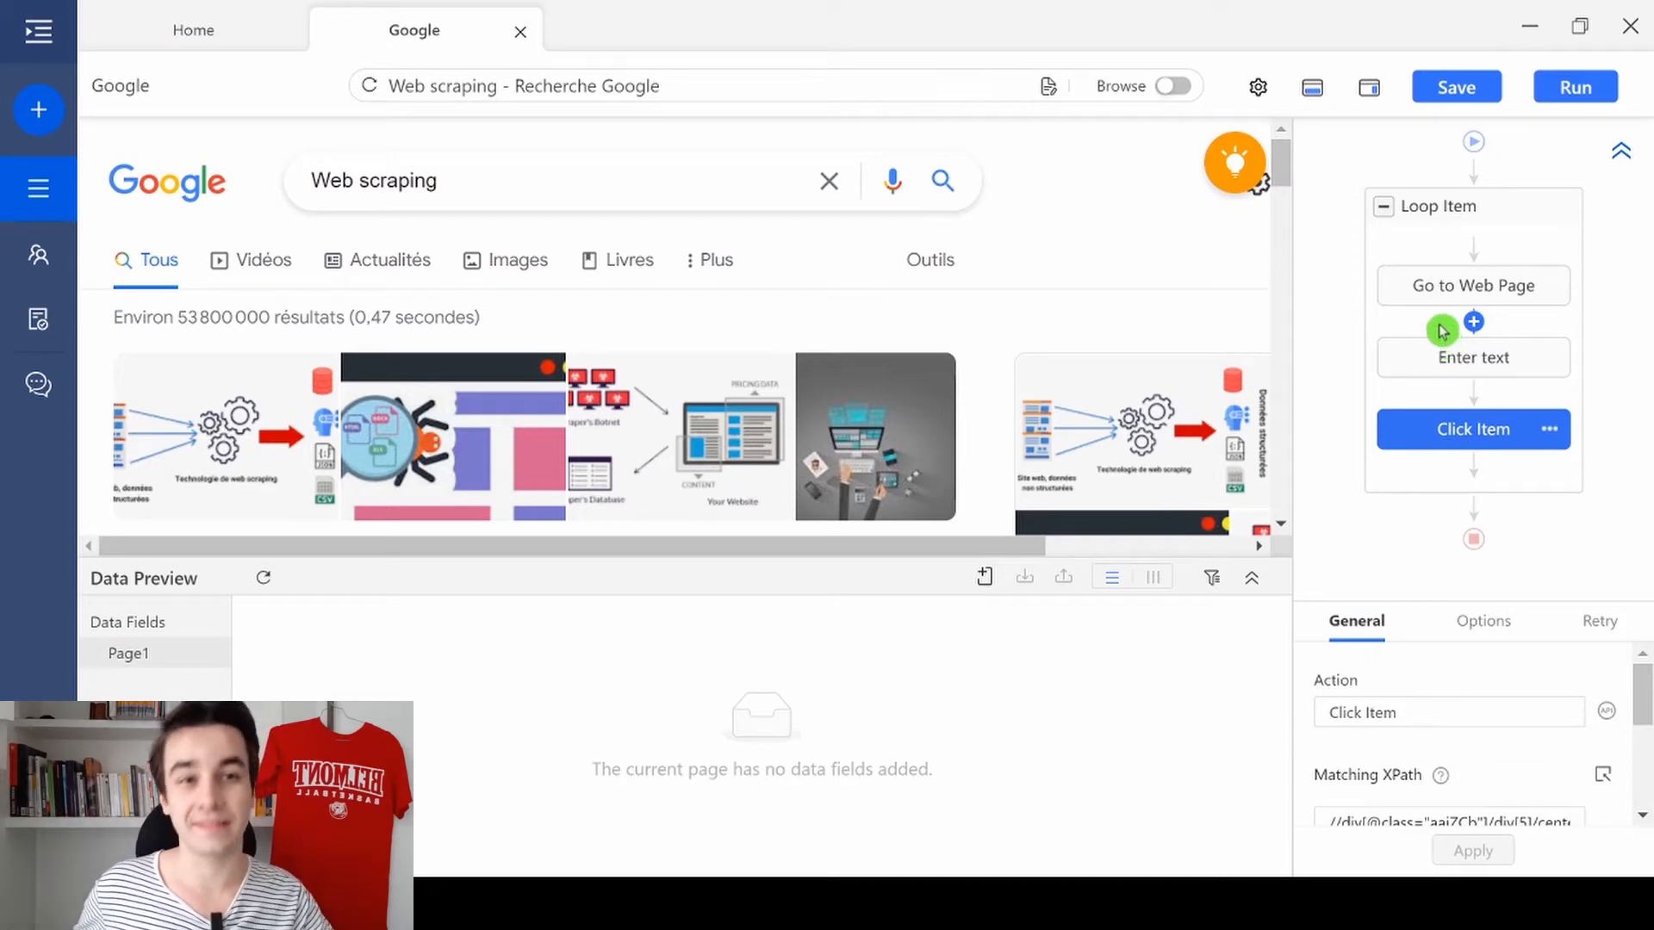
pyautogui.click(1464, 344)
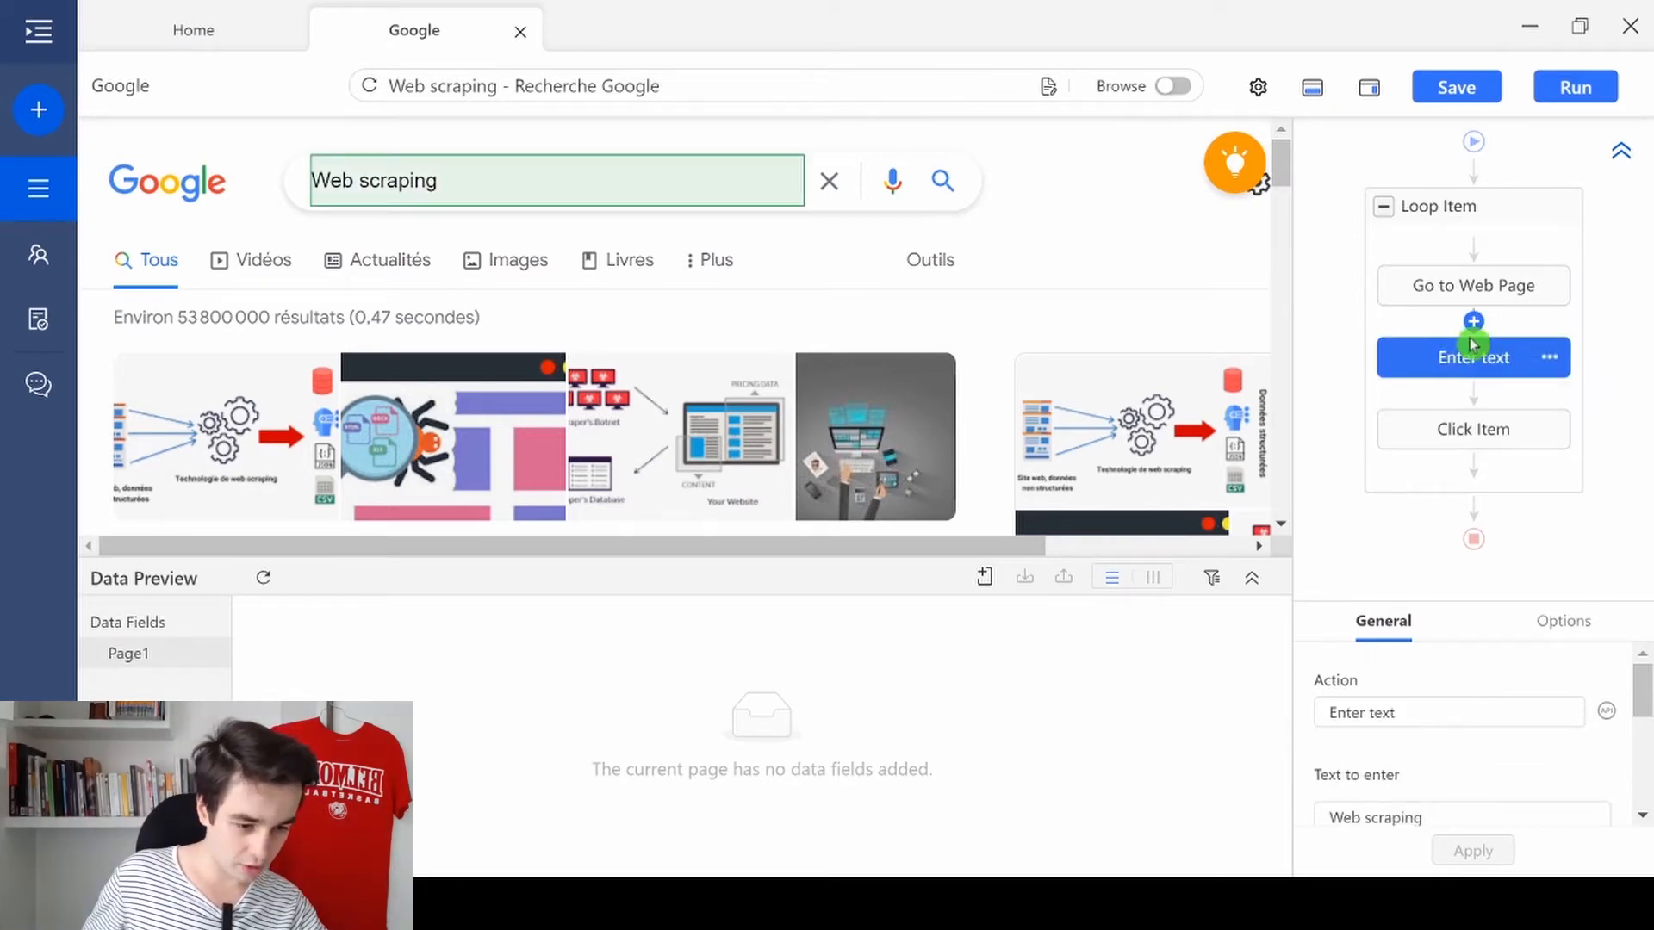
pyautogui.scroll(-2, 1412, 732)
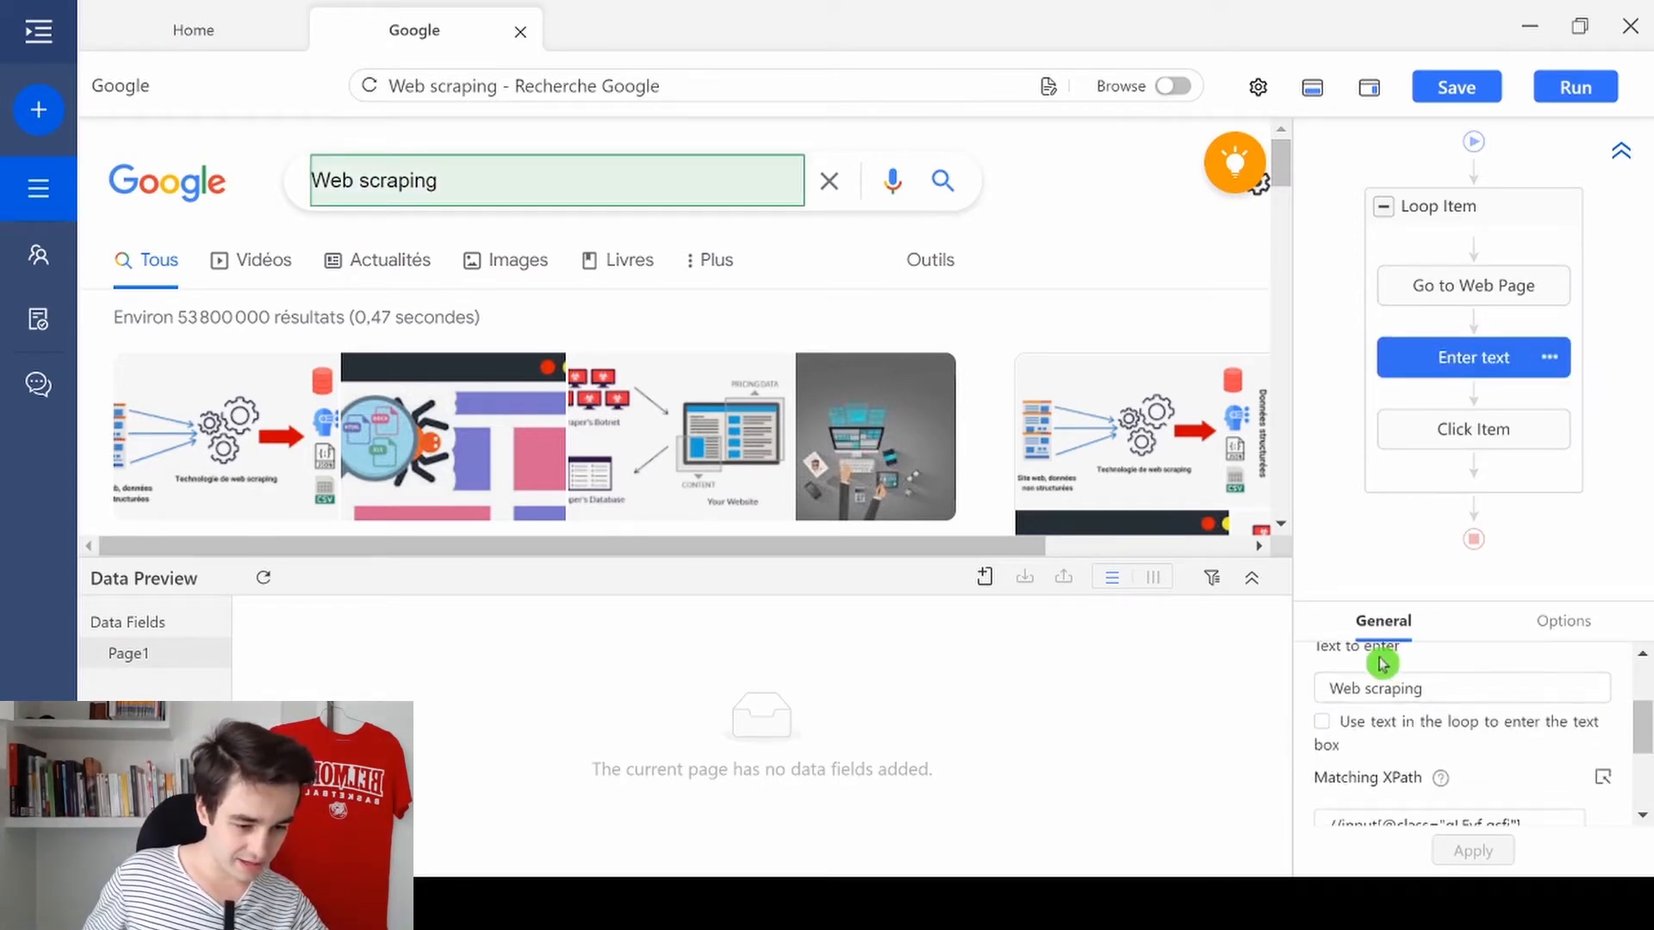
pyautogui.click(1346, 730)
pyautogui.click(1473, 851)
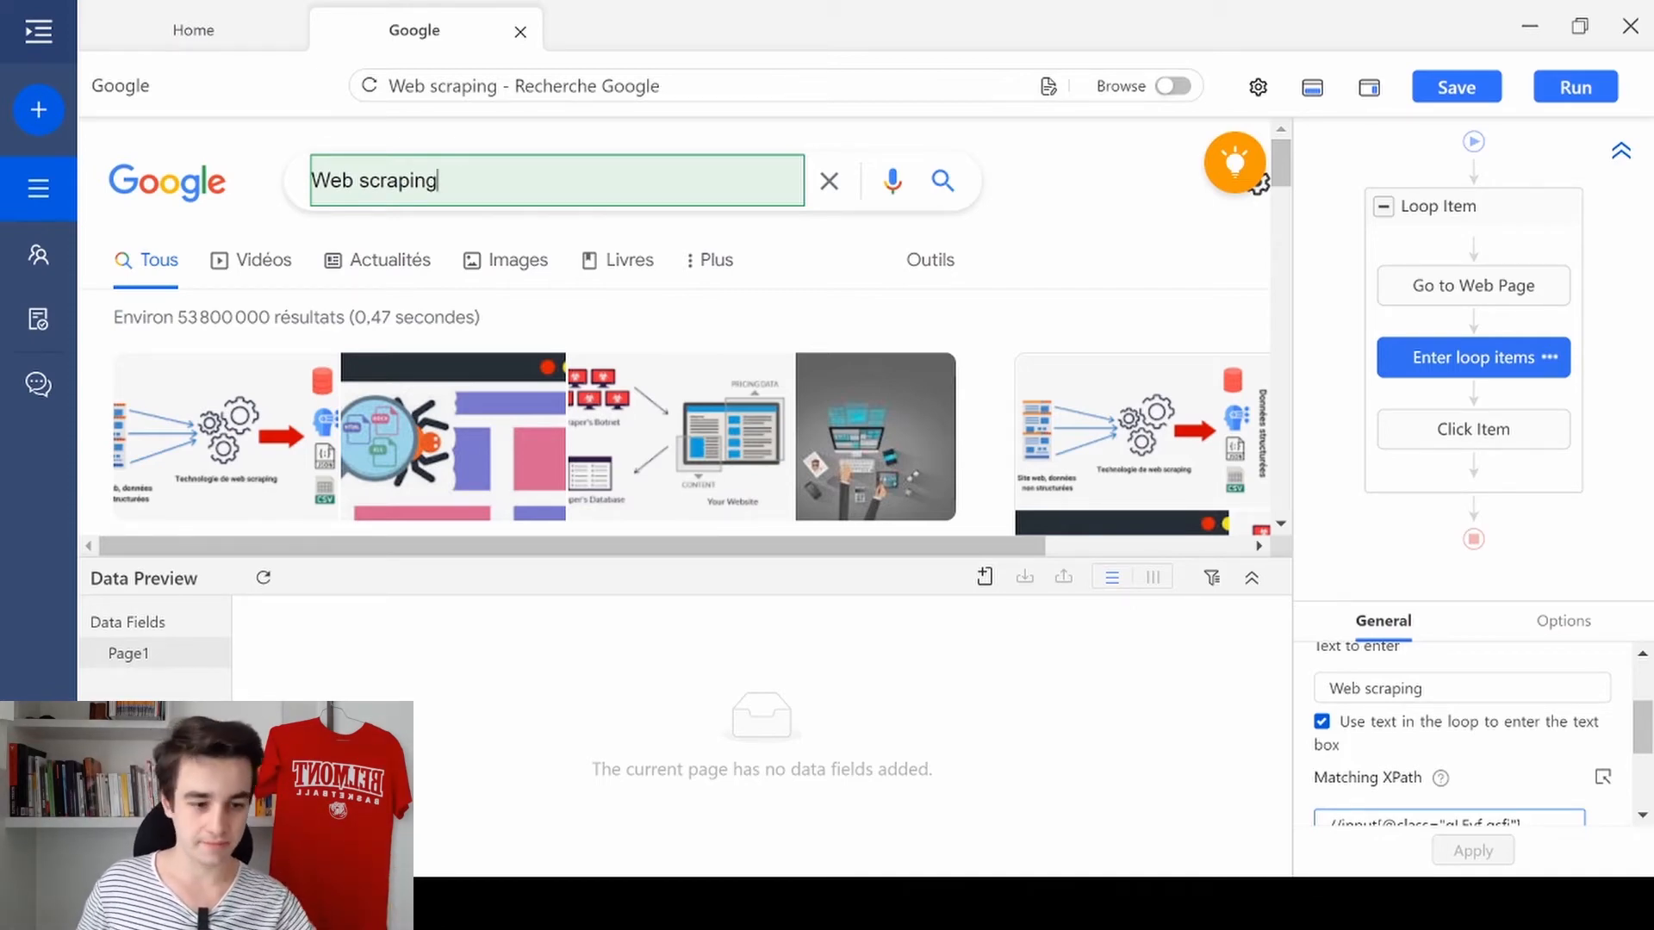
# - Test the workflow by executing Loop Item, Go to Web Page, Enter loop items and Click Item in order
pyautogui.click(1401, 211)
pyautogui.click(1480, 287)
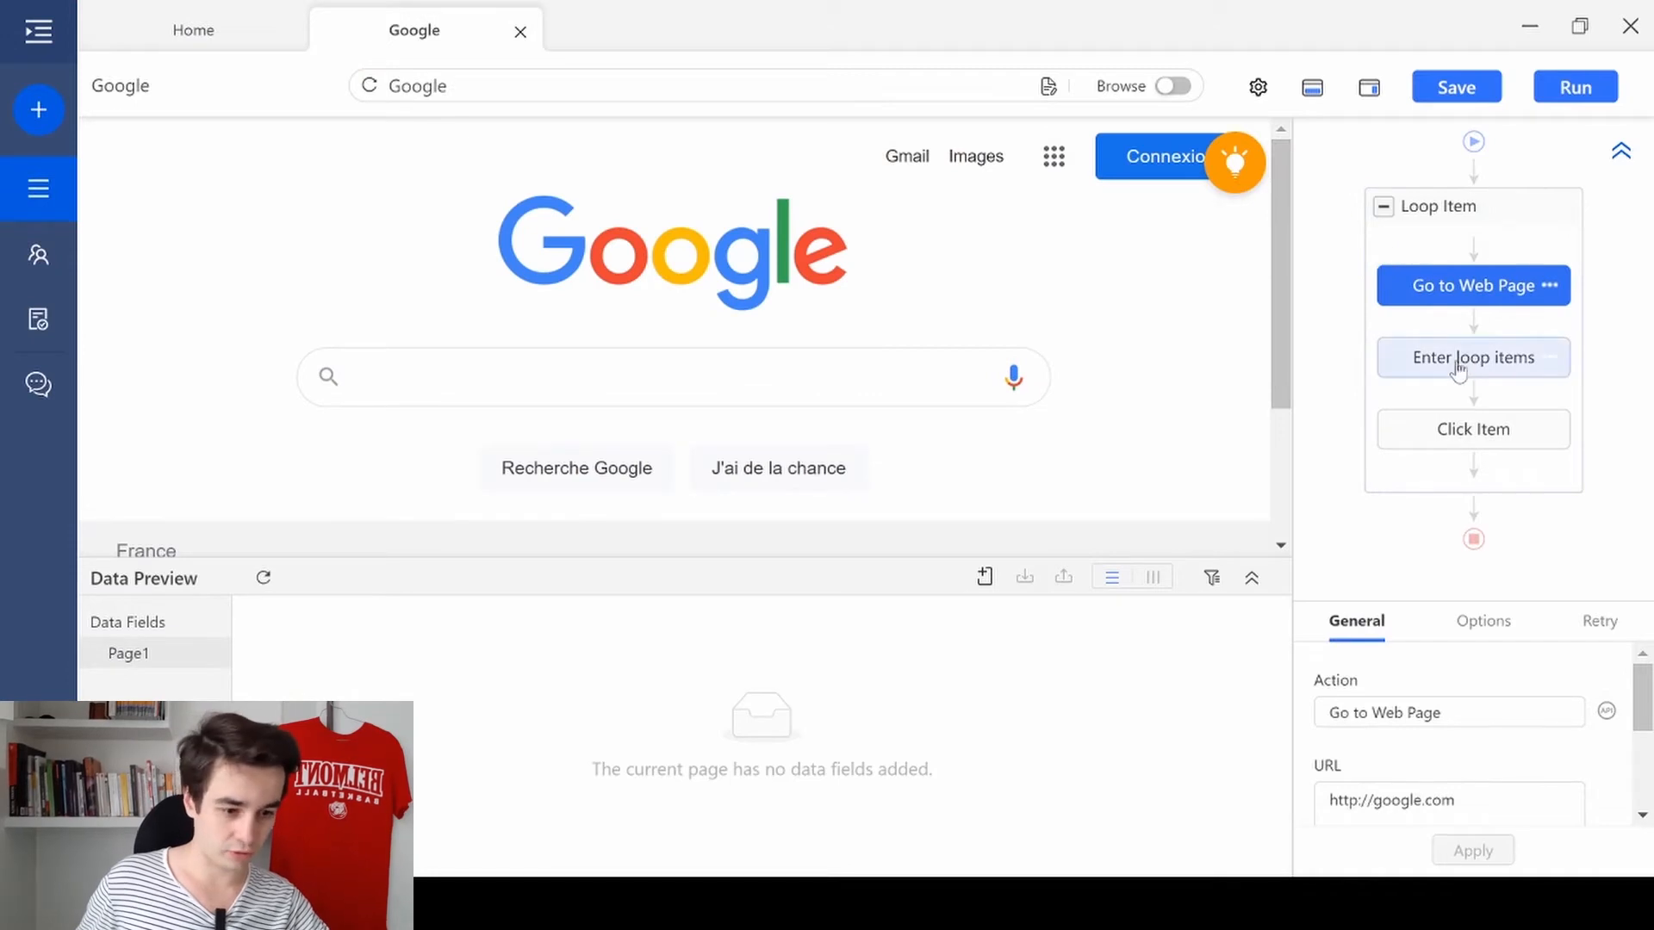
pyautogui.click(1457, 361)
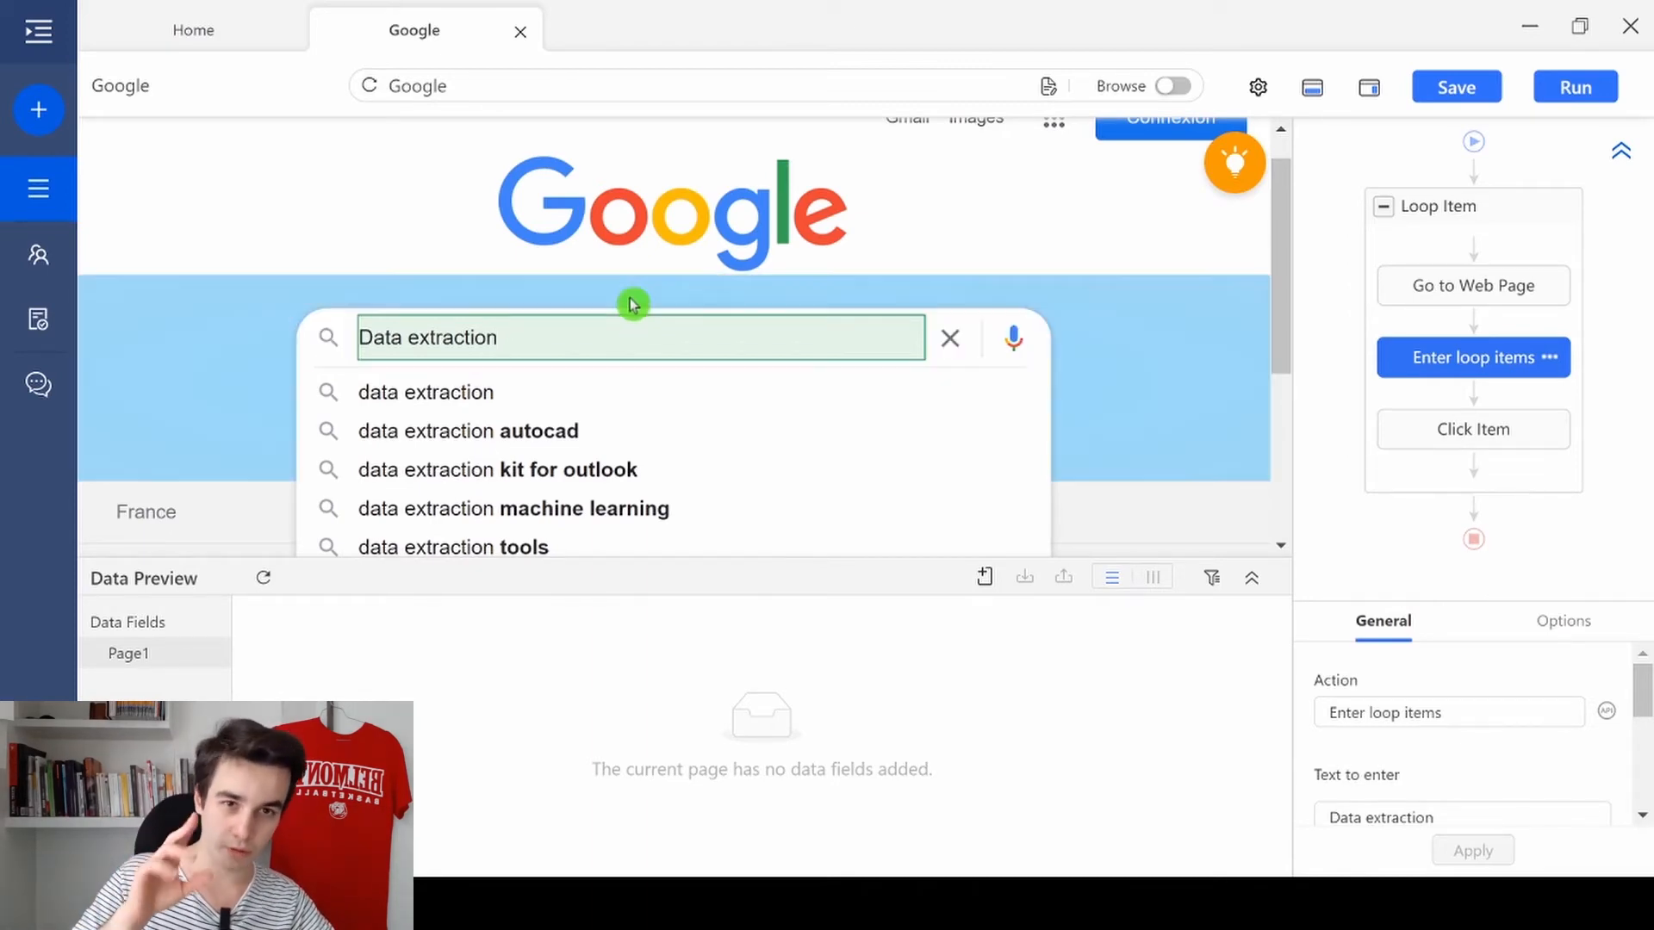
pyautogui.click(1485, 435)
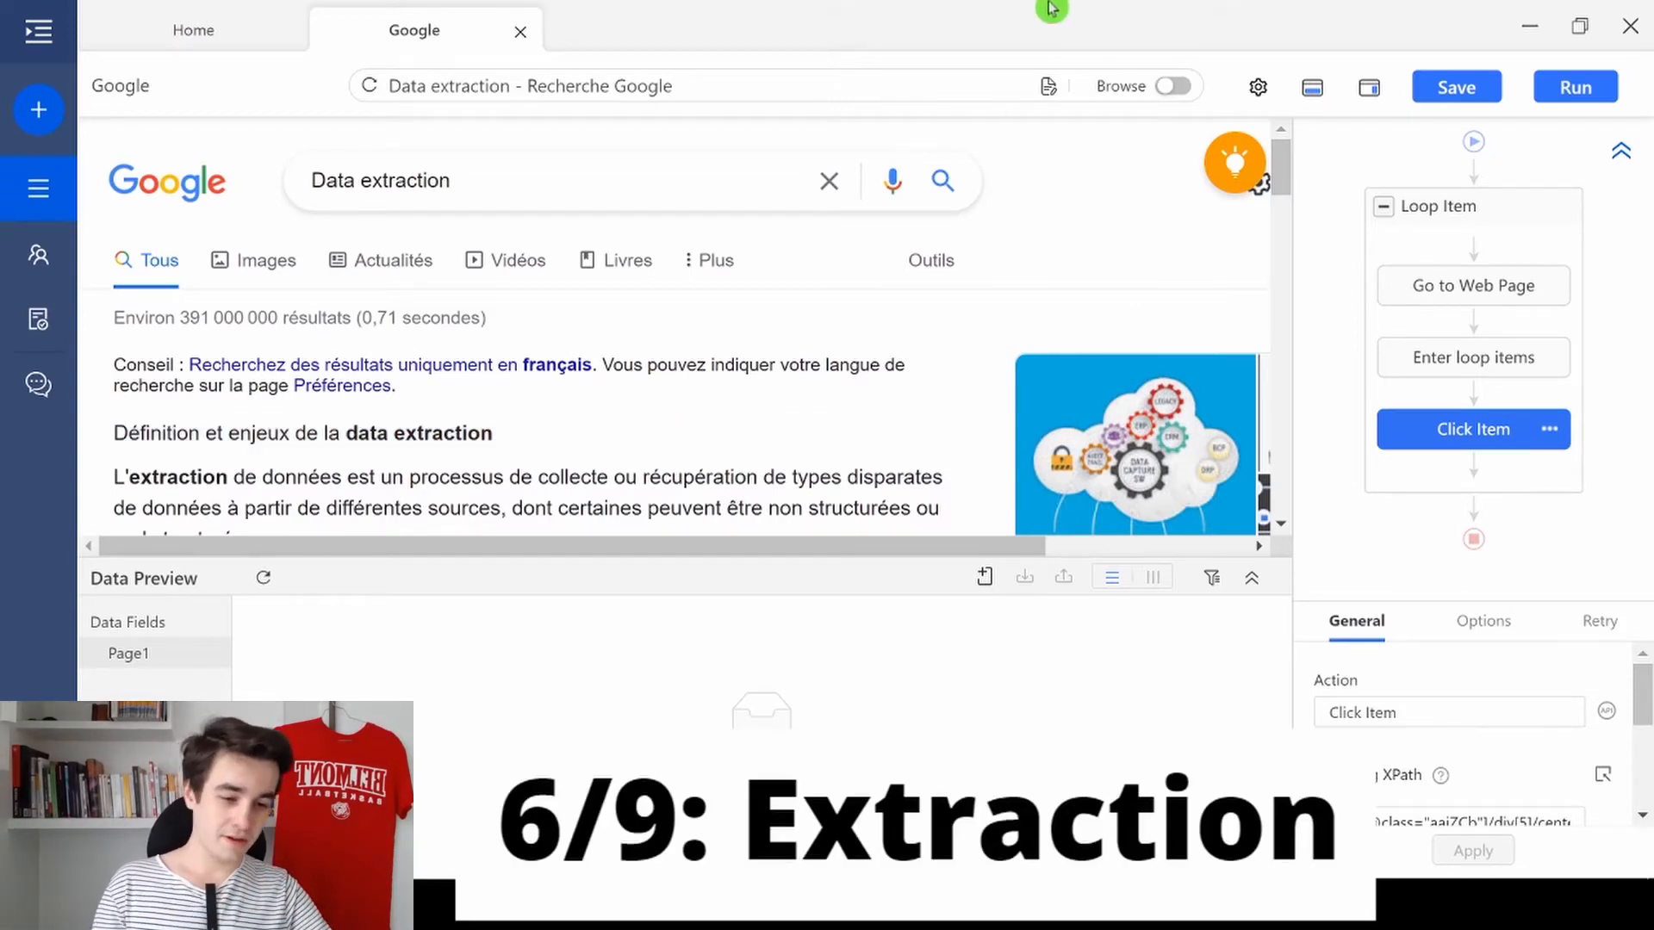
# - Auto-detect the data on the search results page, create the workflow with pagination, and collapse the tips
pyautogui.click(1203, 188)
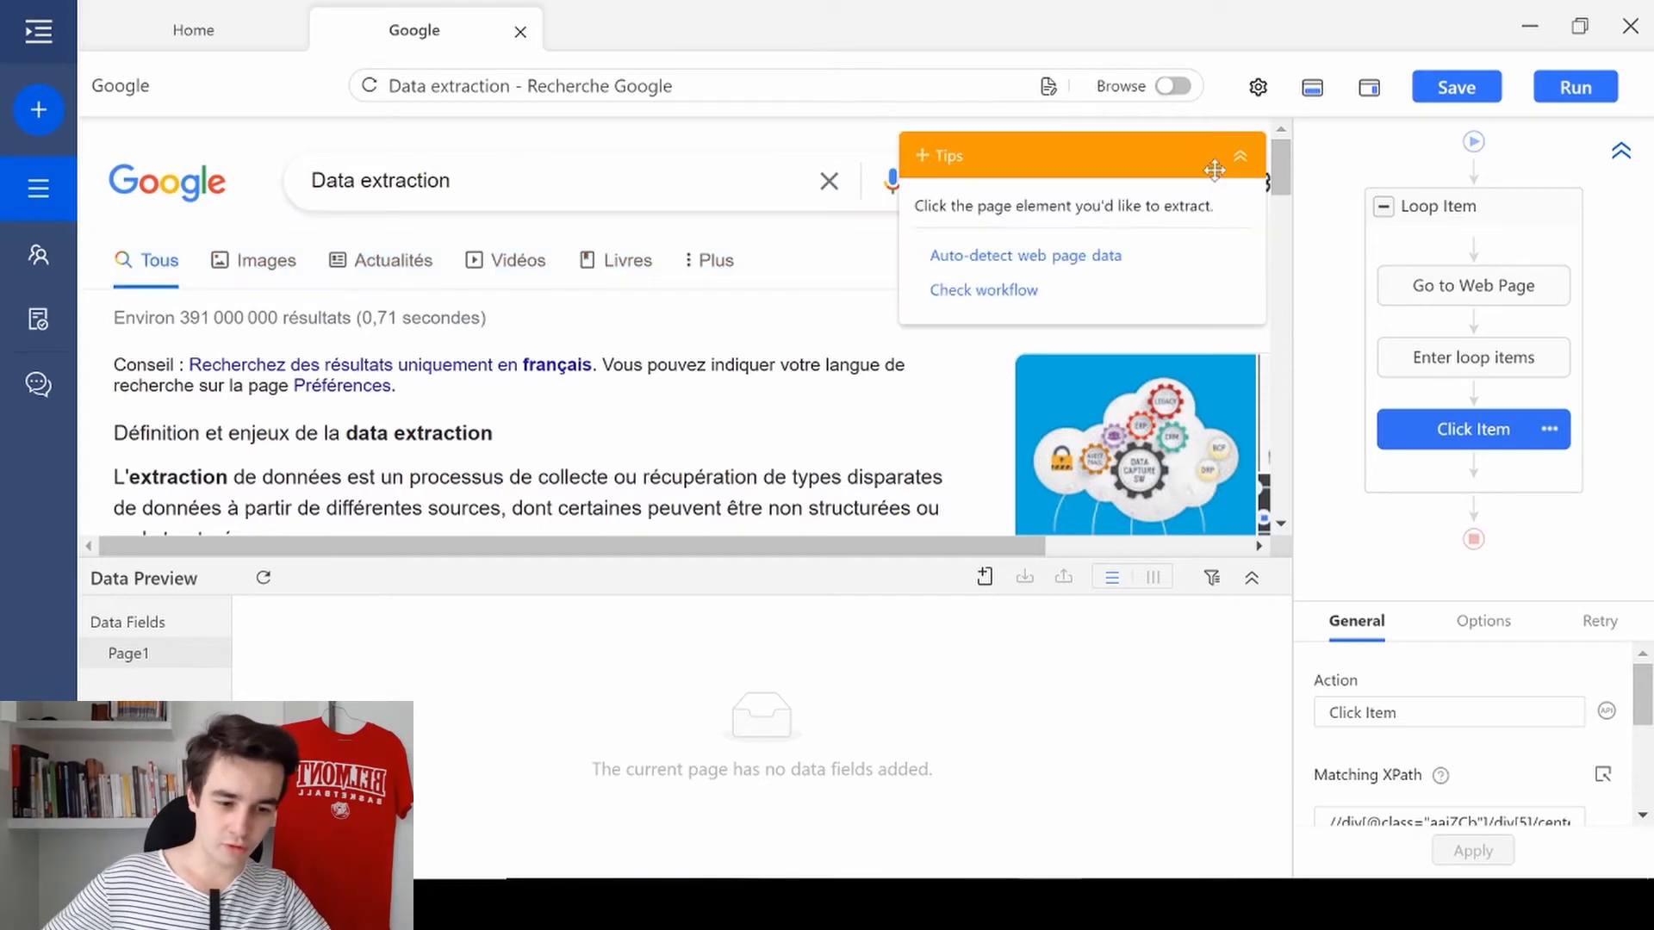
pyautogui.click(1047, 256)
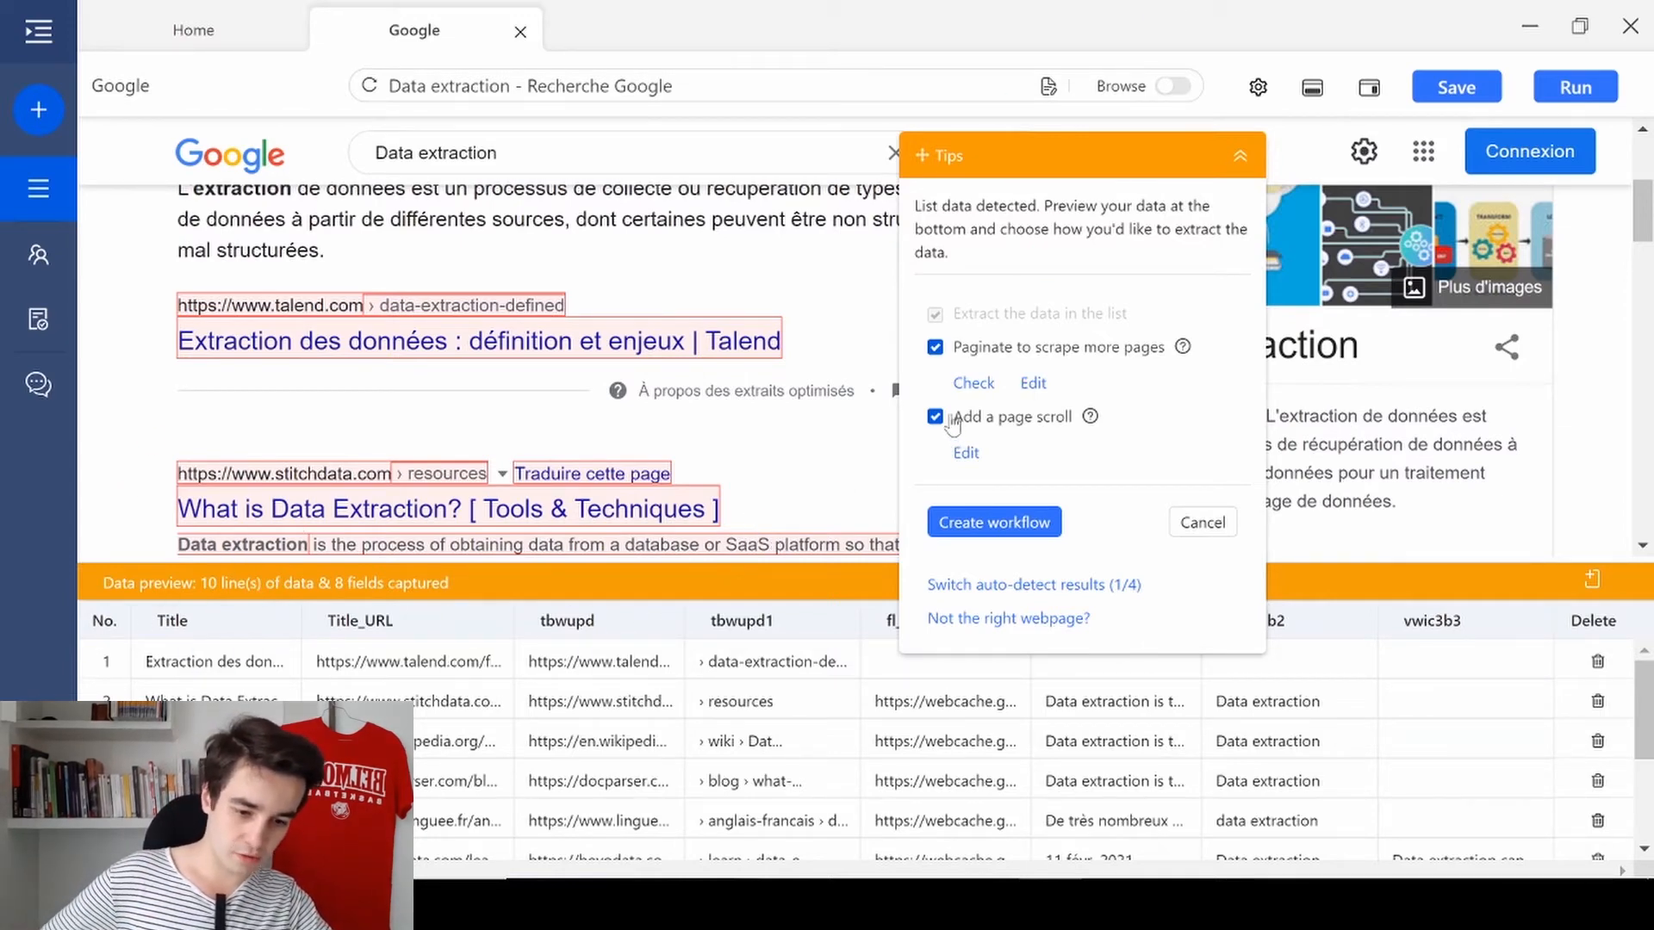
pyautogui.click(992, 520)
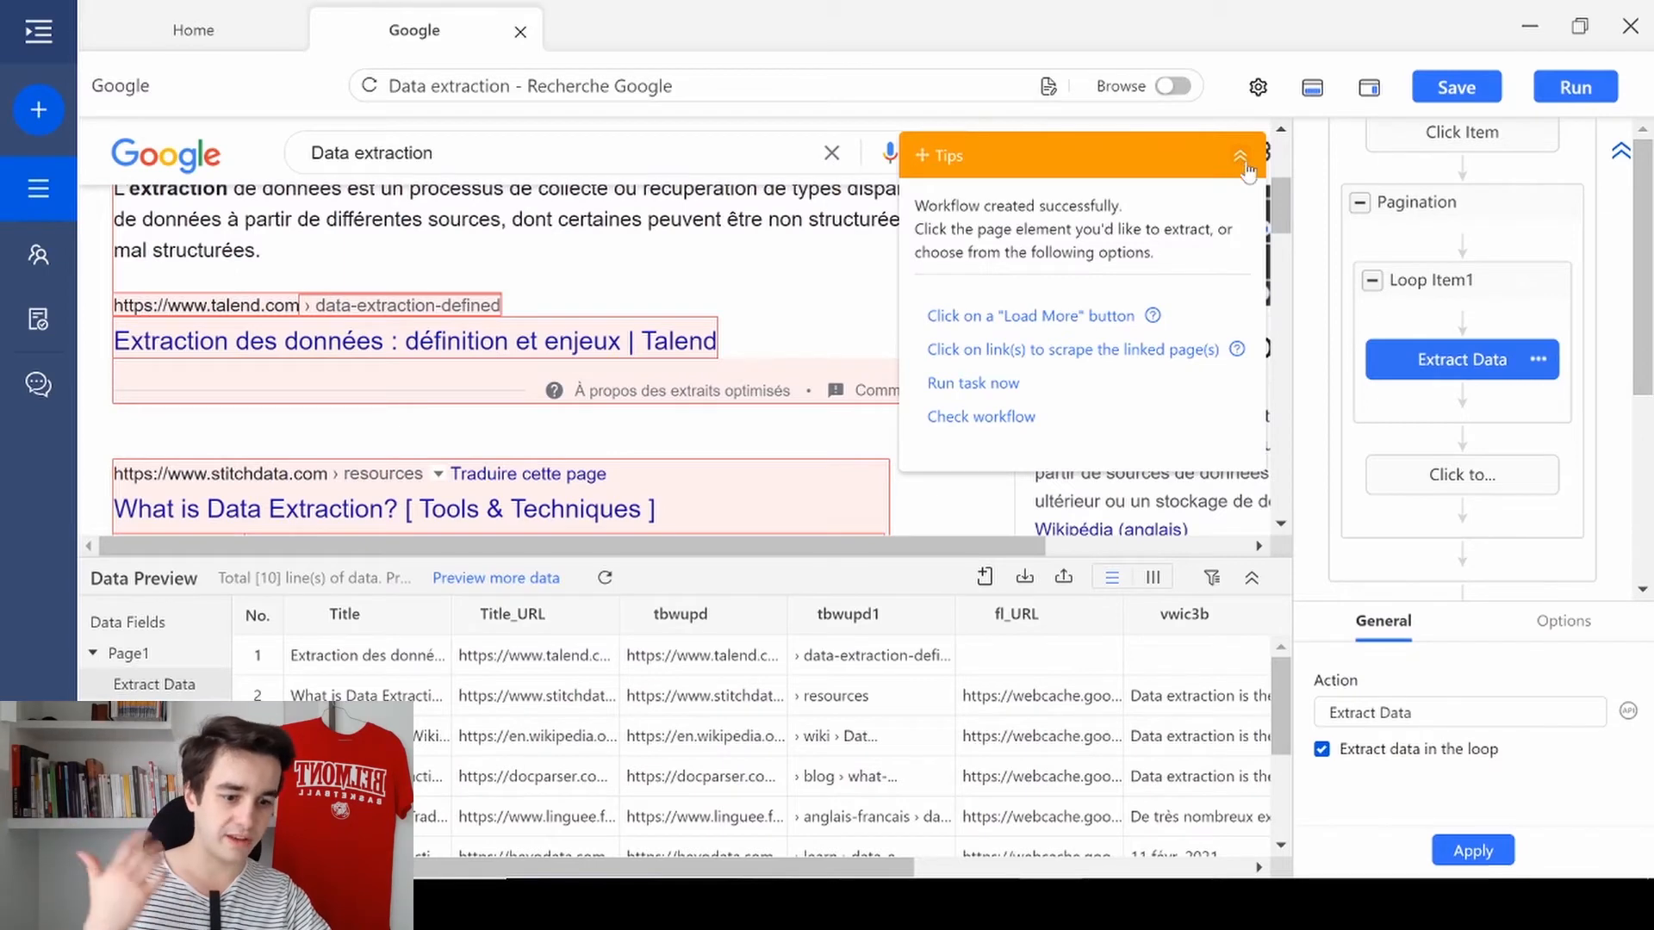
pyautogui.click(1241, 158)
# - Delete the unneeded data fields, including fl_URL and vwic3b2, keeping only Title, Title_URL and vwic3b
pyautogui.click(1058, 694)
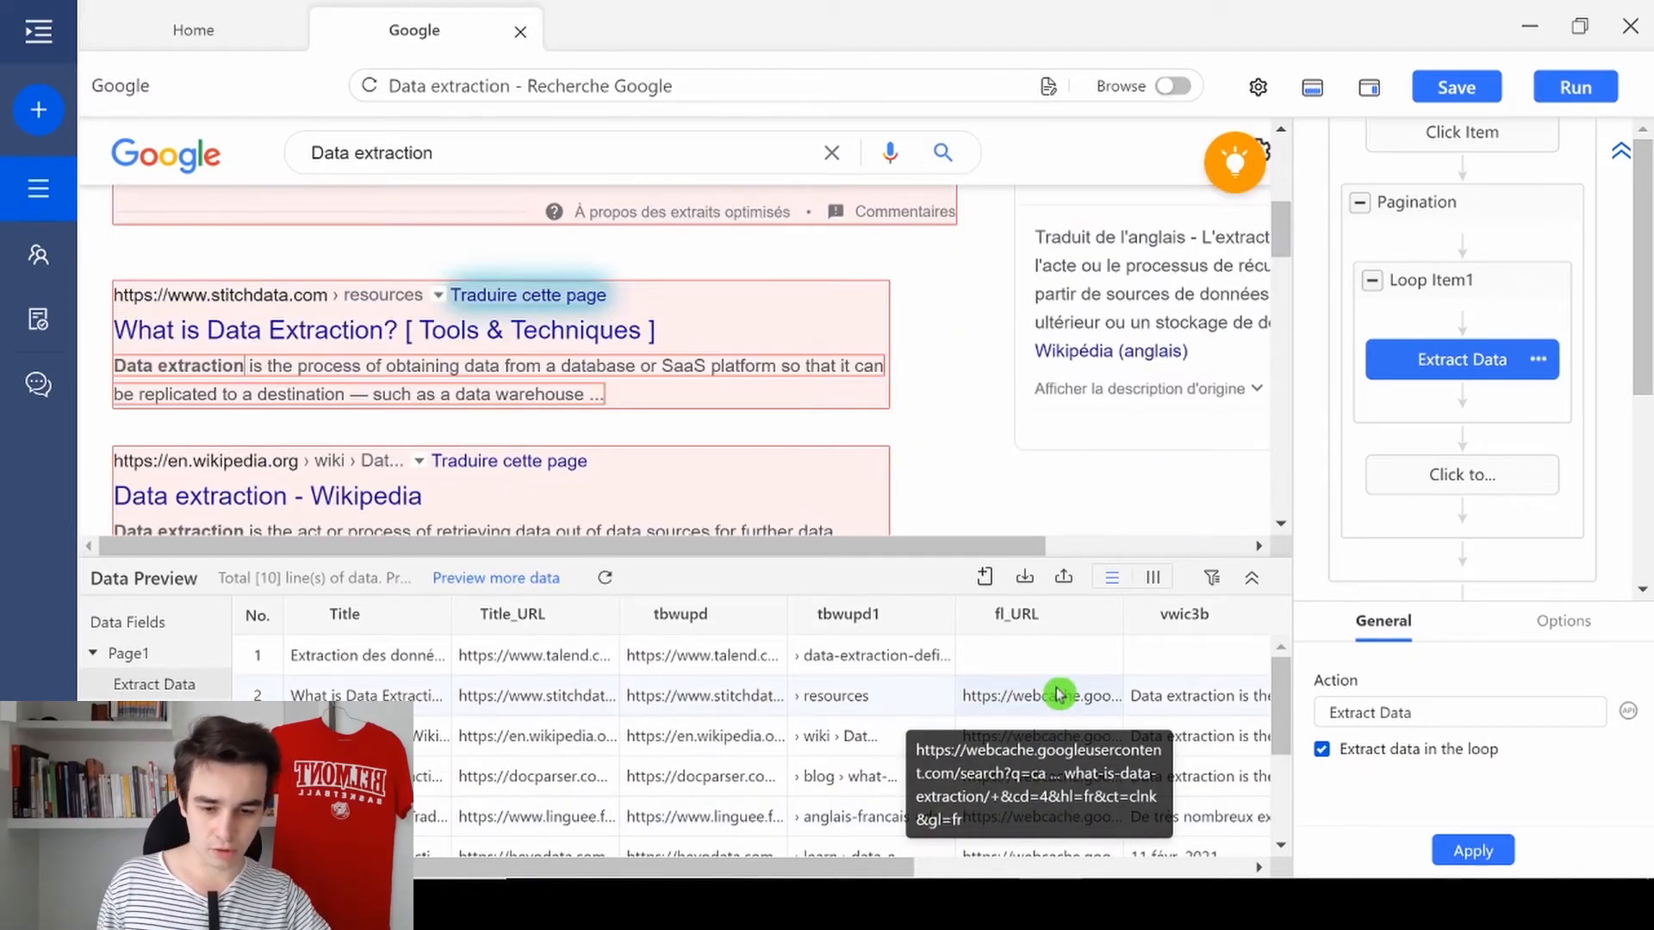
pyautogui.click(1102, 624)
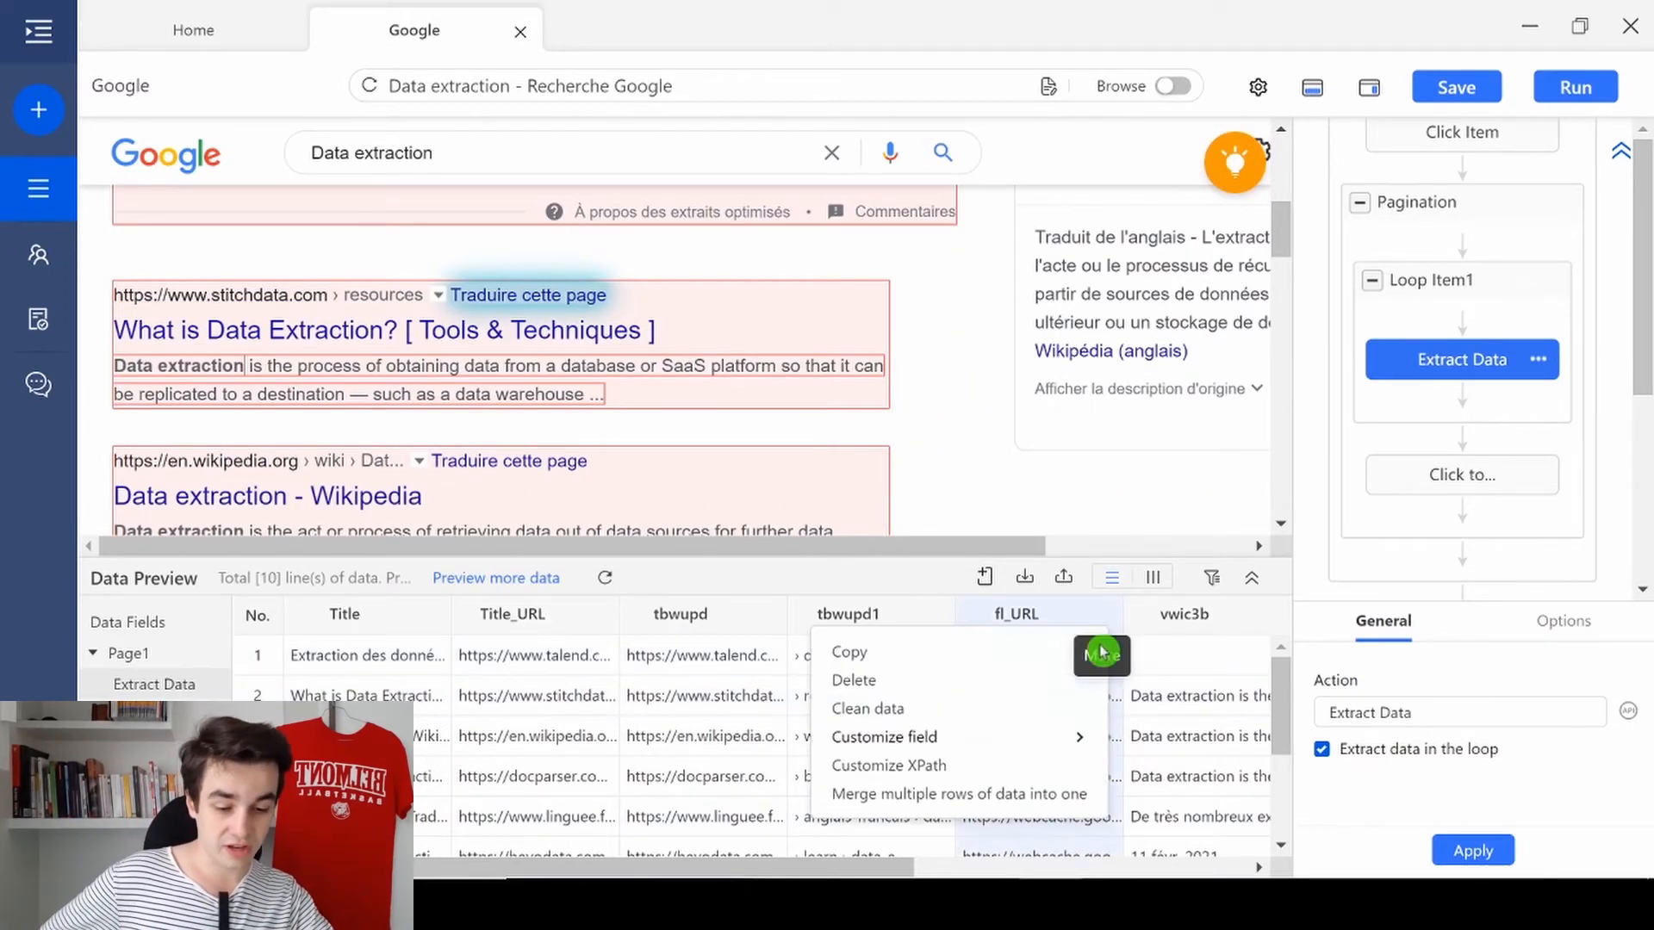
pyautogui.click(948, 680)
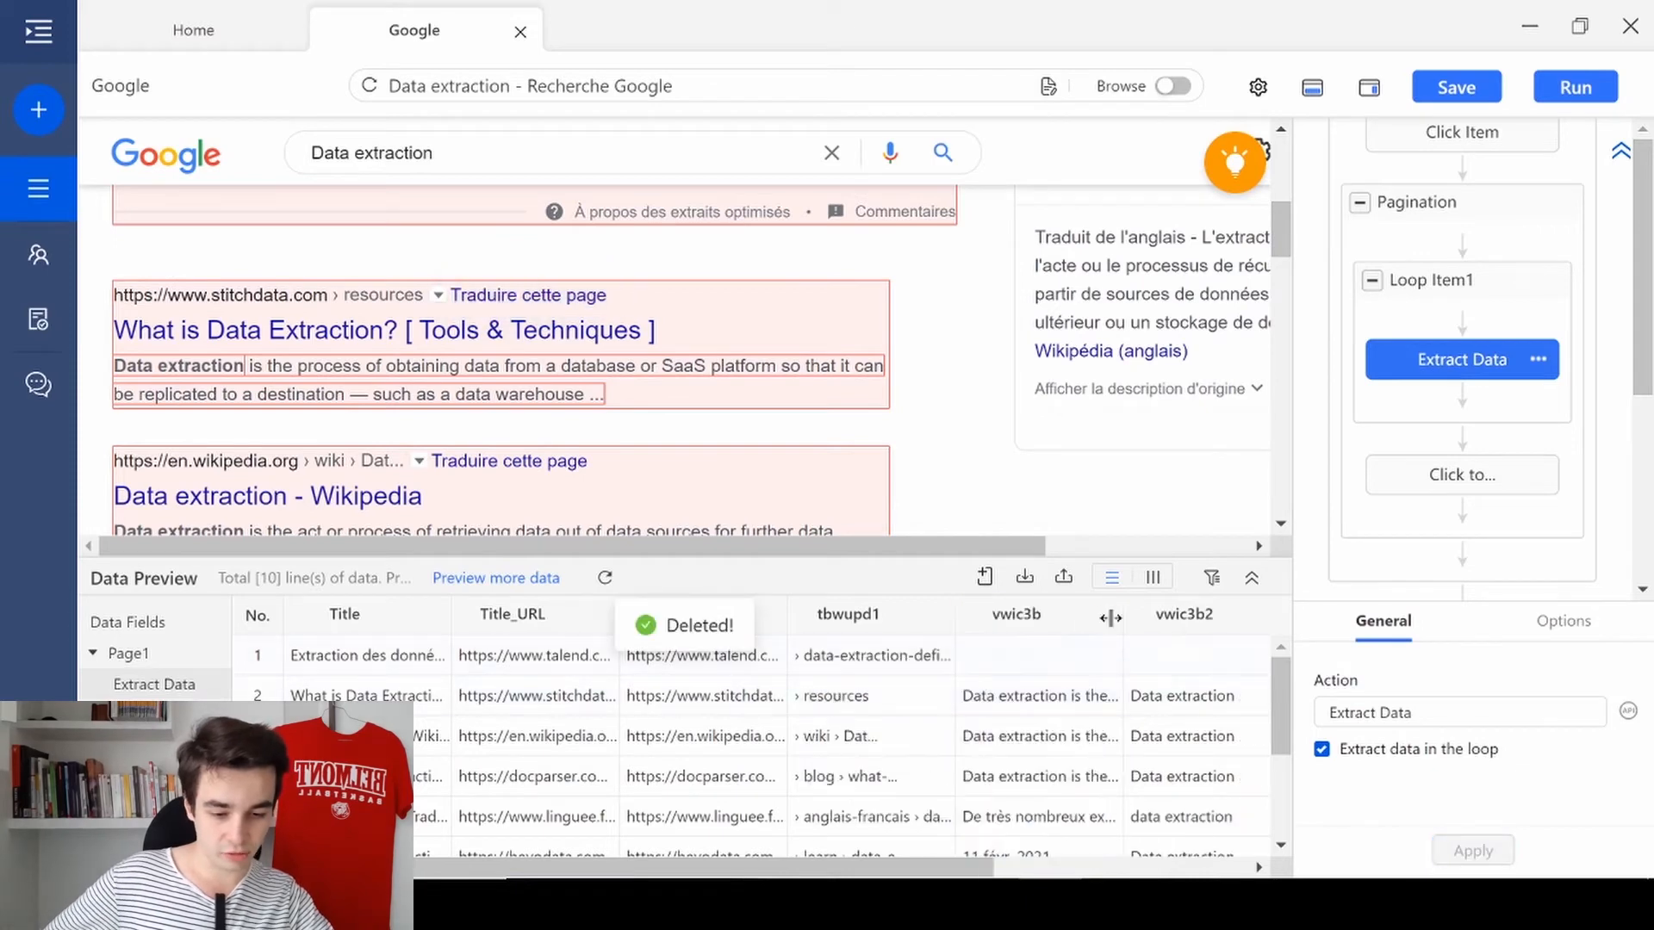
pyautogui.click(1155, 617)
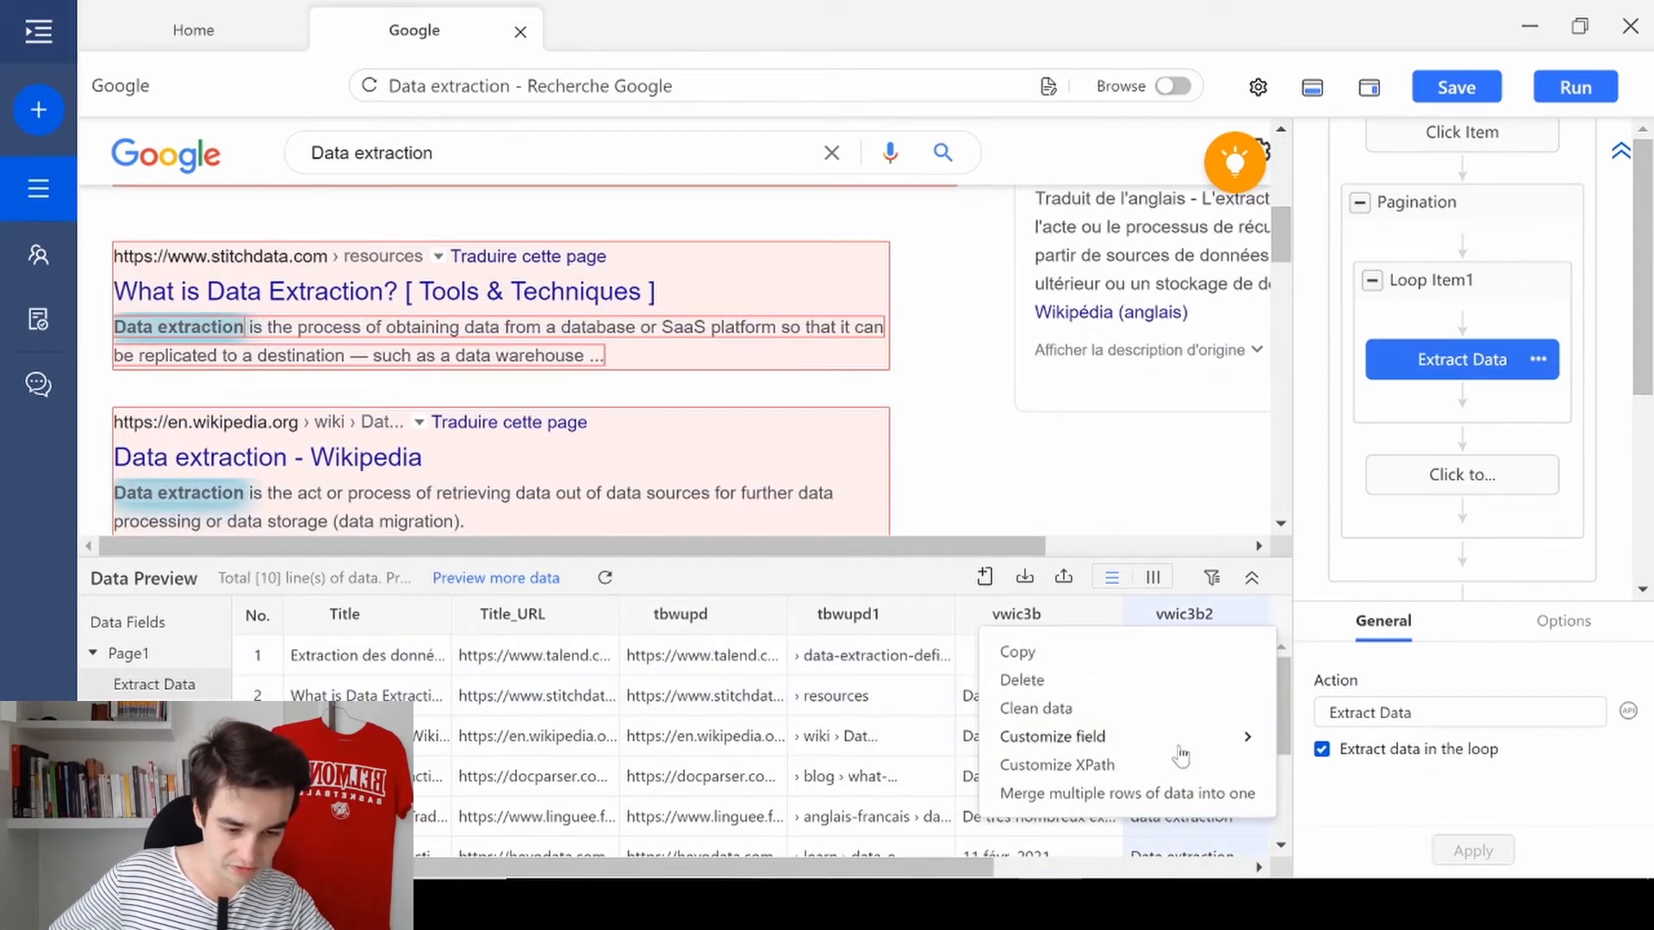
pyautogui.click(1111, 680)
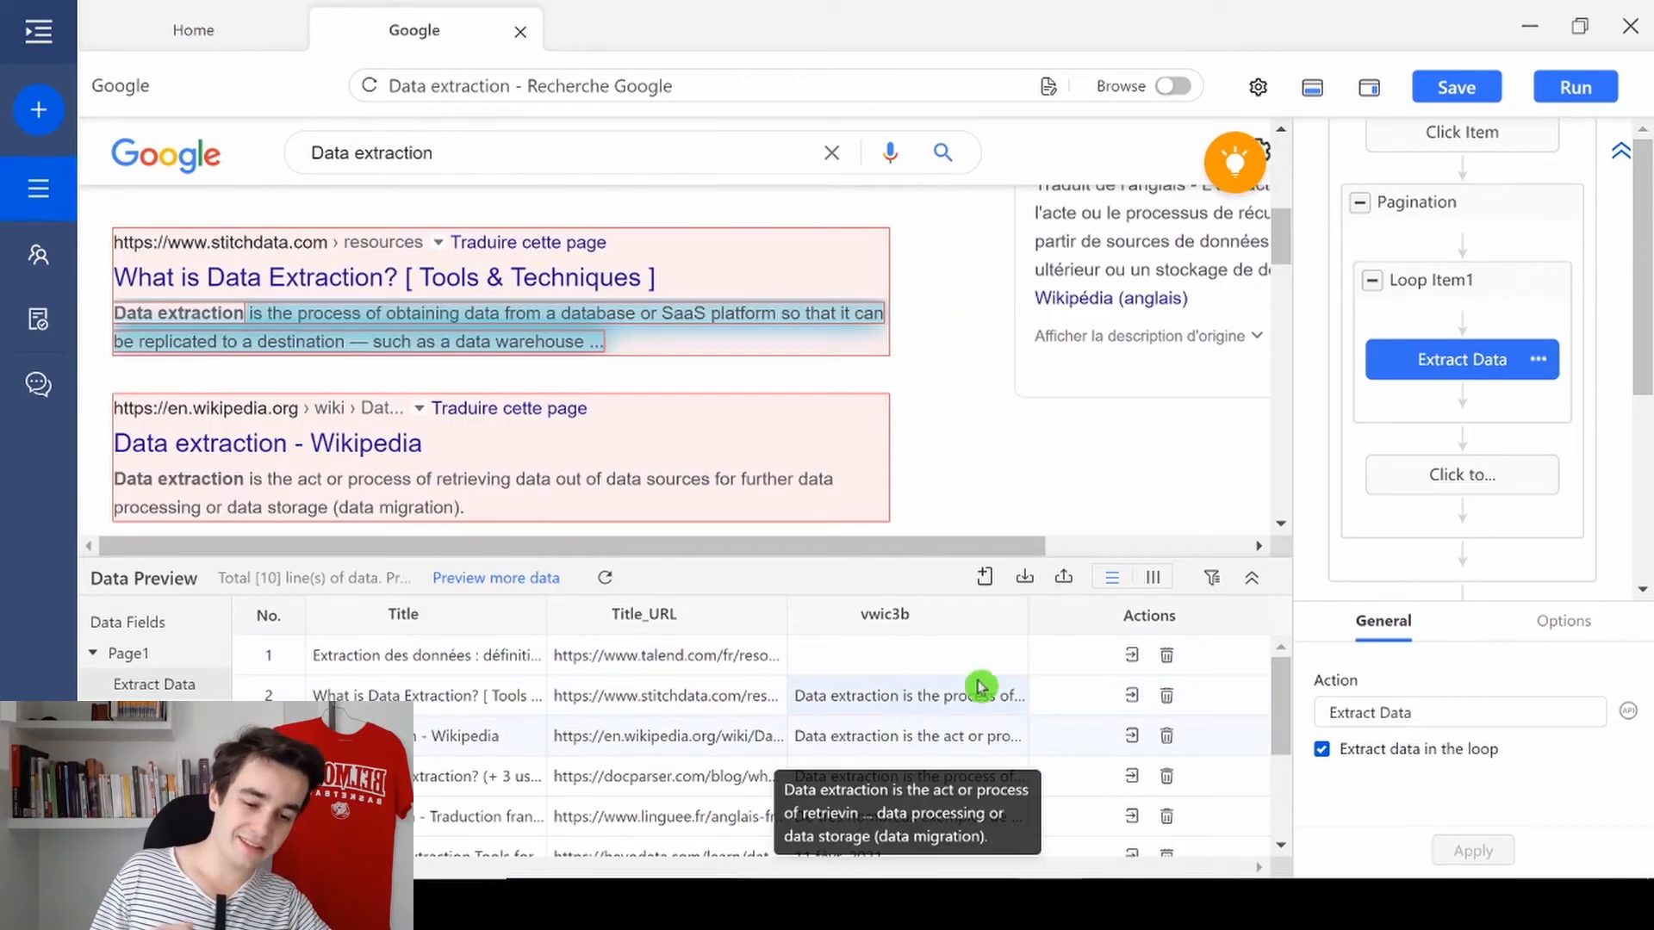
# - Rename the vwic3b field as Description
pyautogui.click(914, 617)
pyautogui.write('Description')
pyautogui.press('Return')
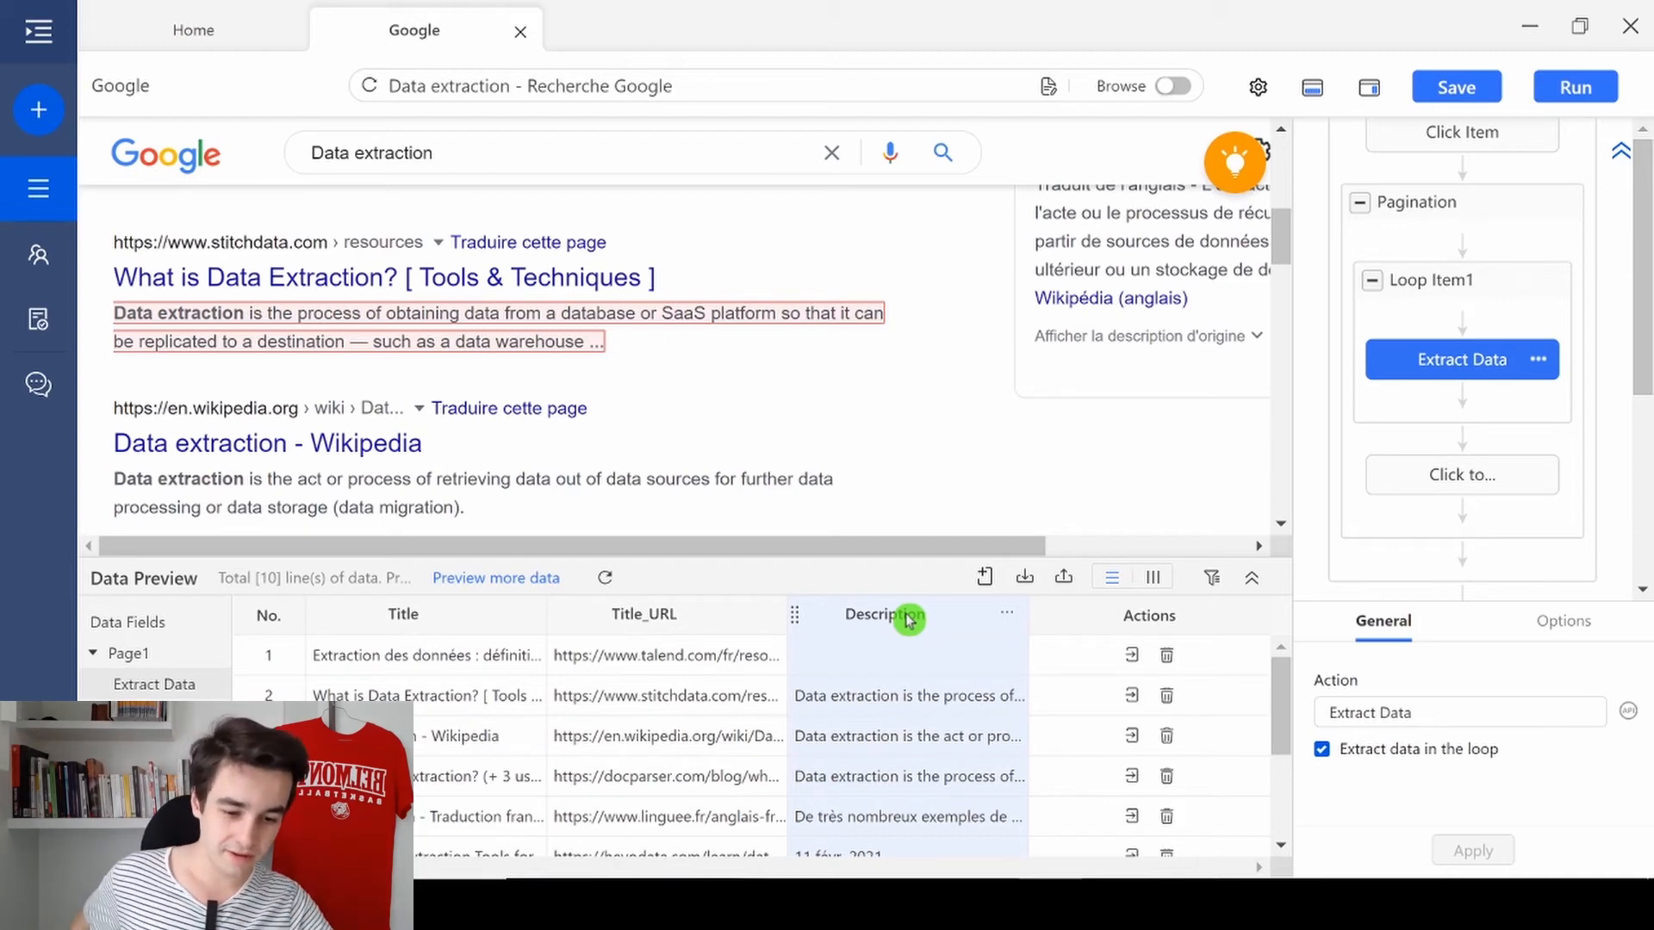
# - Add the page URL as a page-level data field and move it before the Title field
pyautogui.click(984, 577)
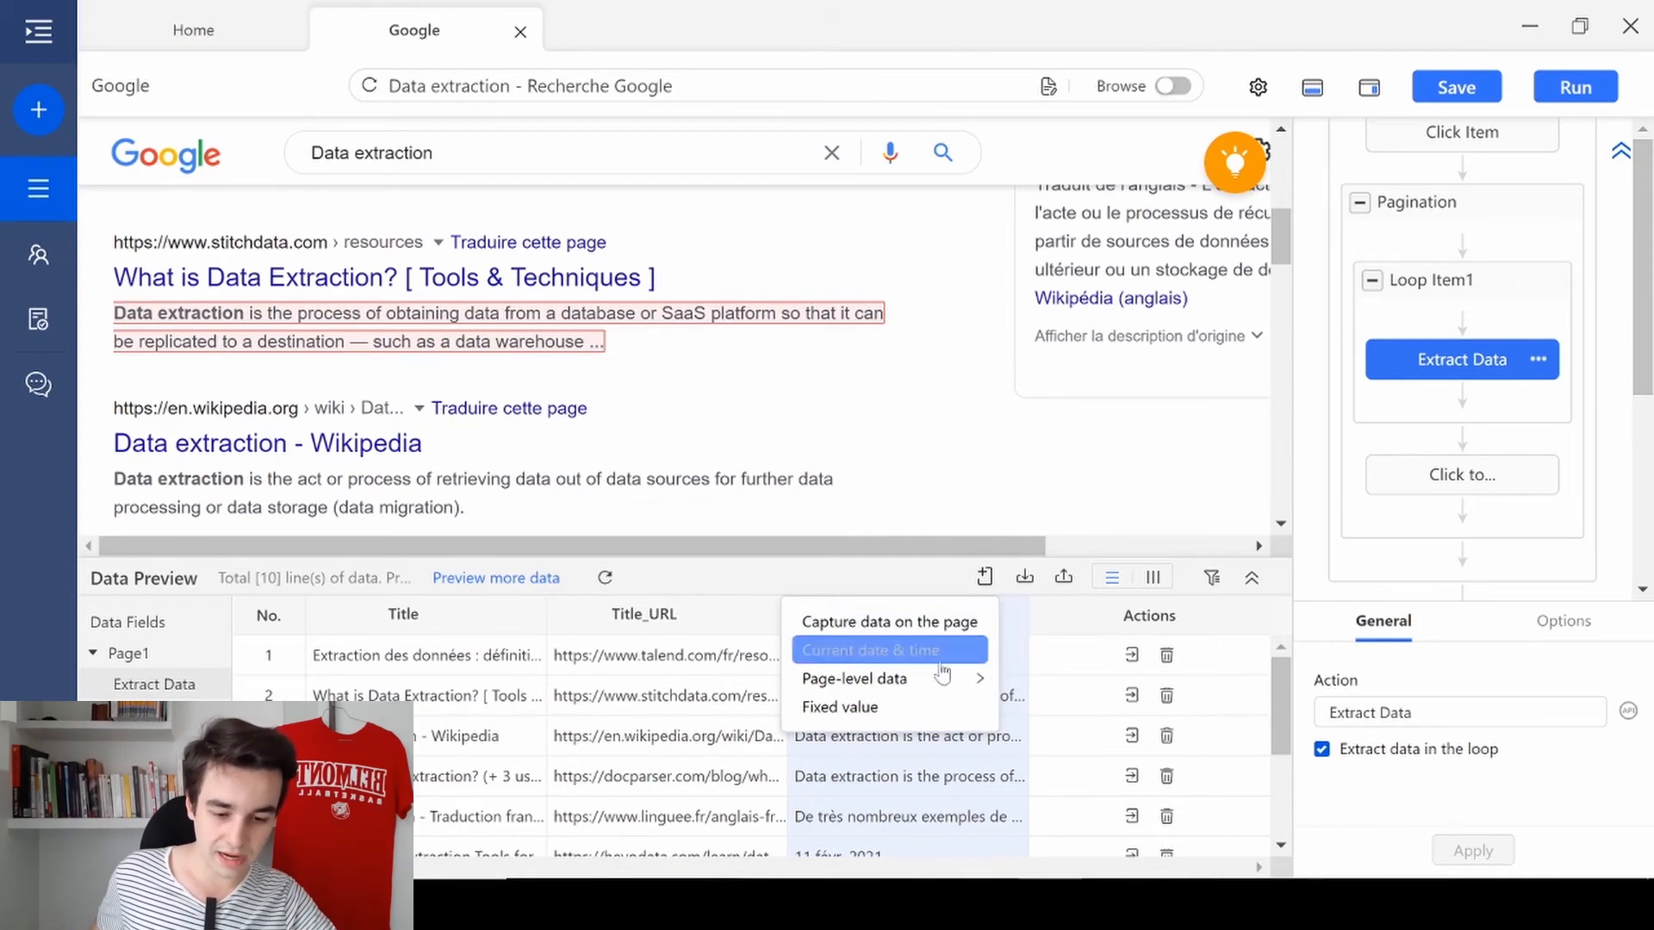
pyautogui.moveTo(944, 680)
pyautogui.click(1037, 686)
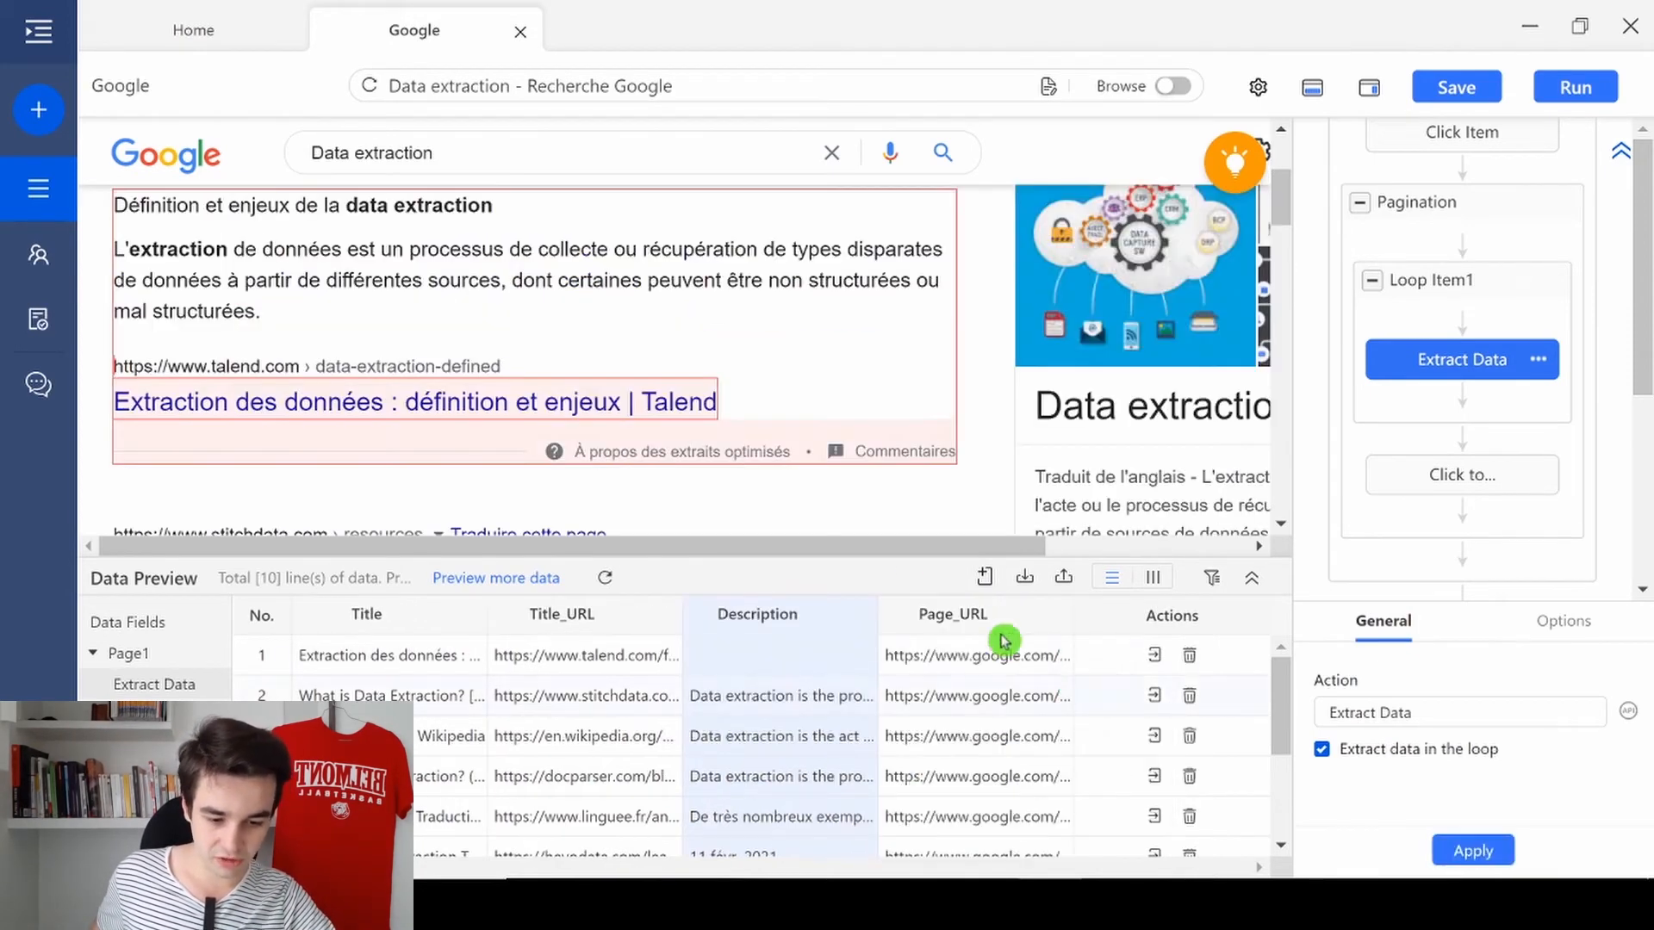
pyautogui.moveTo(904, 613); pyautogui.dragTo(308, 617)
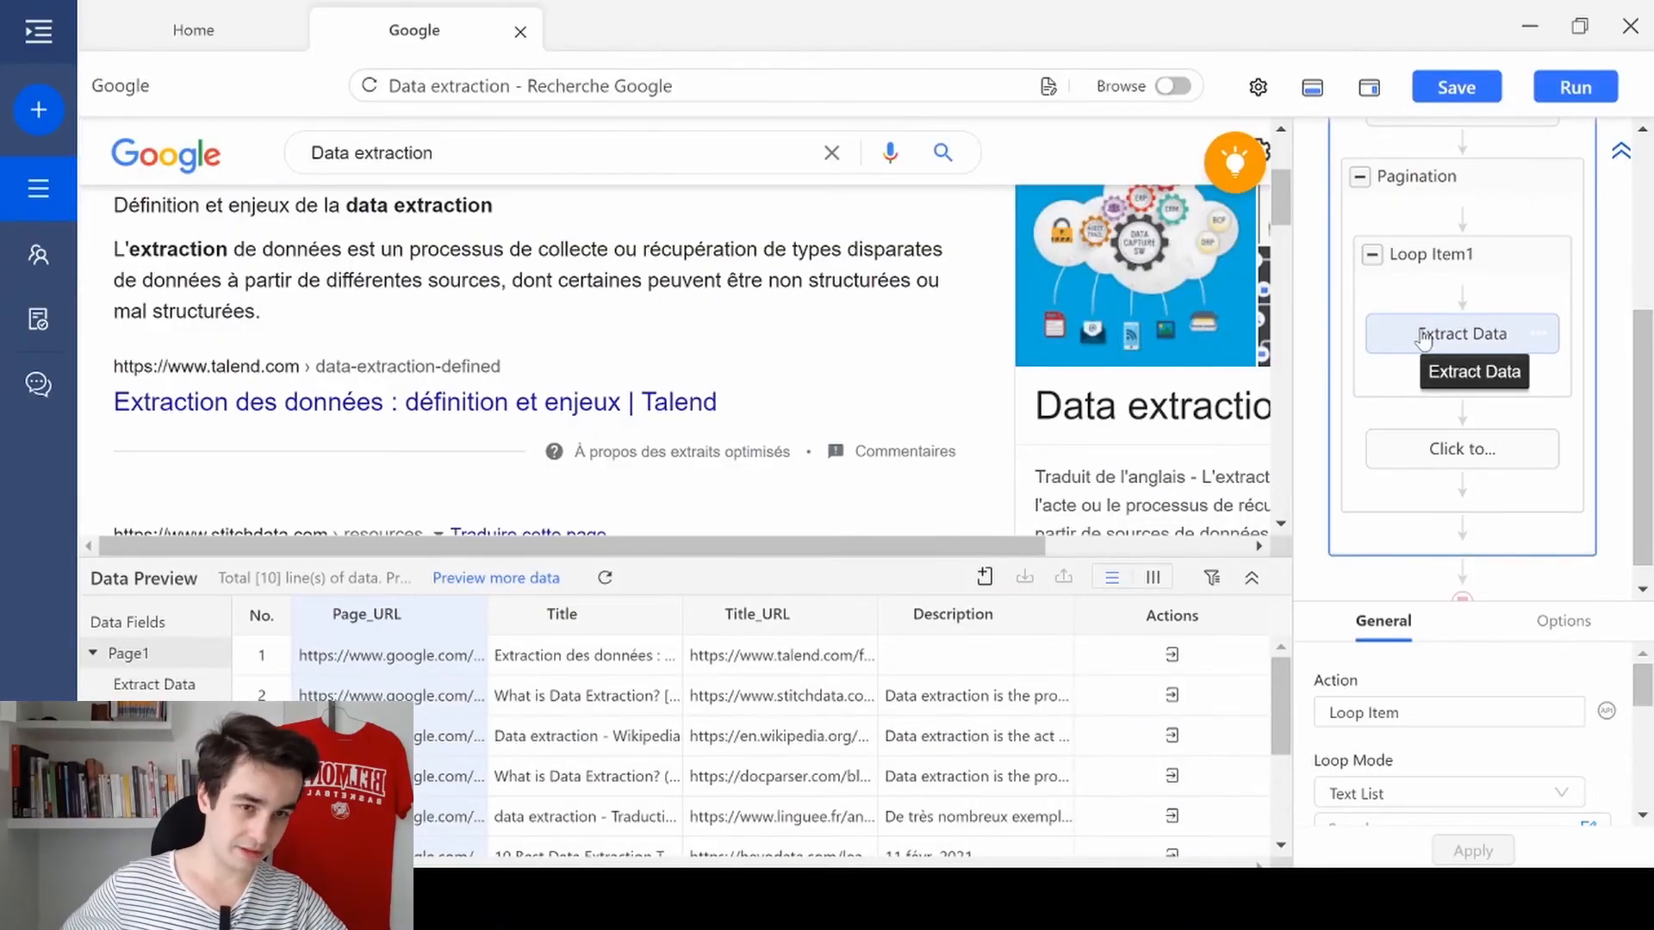
# - Set a 3s wait before the Extract Data action and apply it
pyautogui.click(1422, 336)
pyautogui.click(1537, 620)
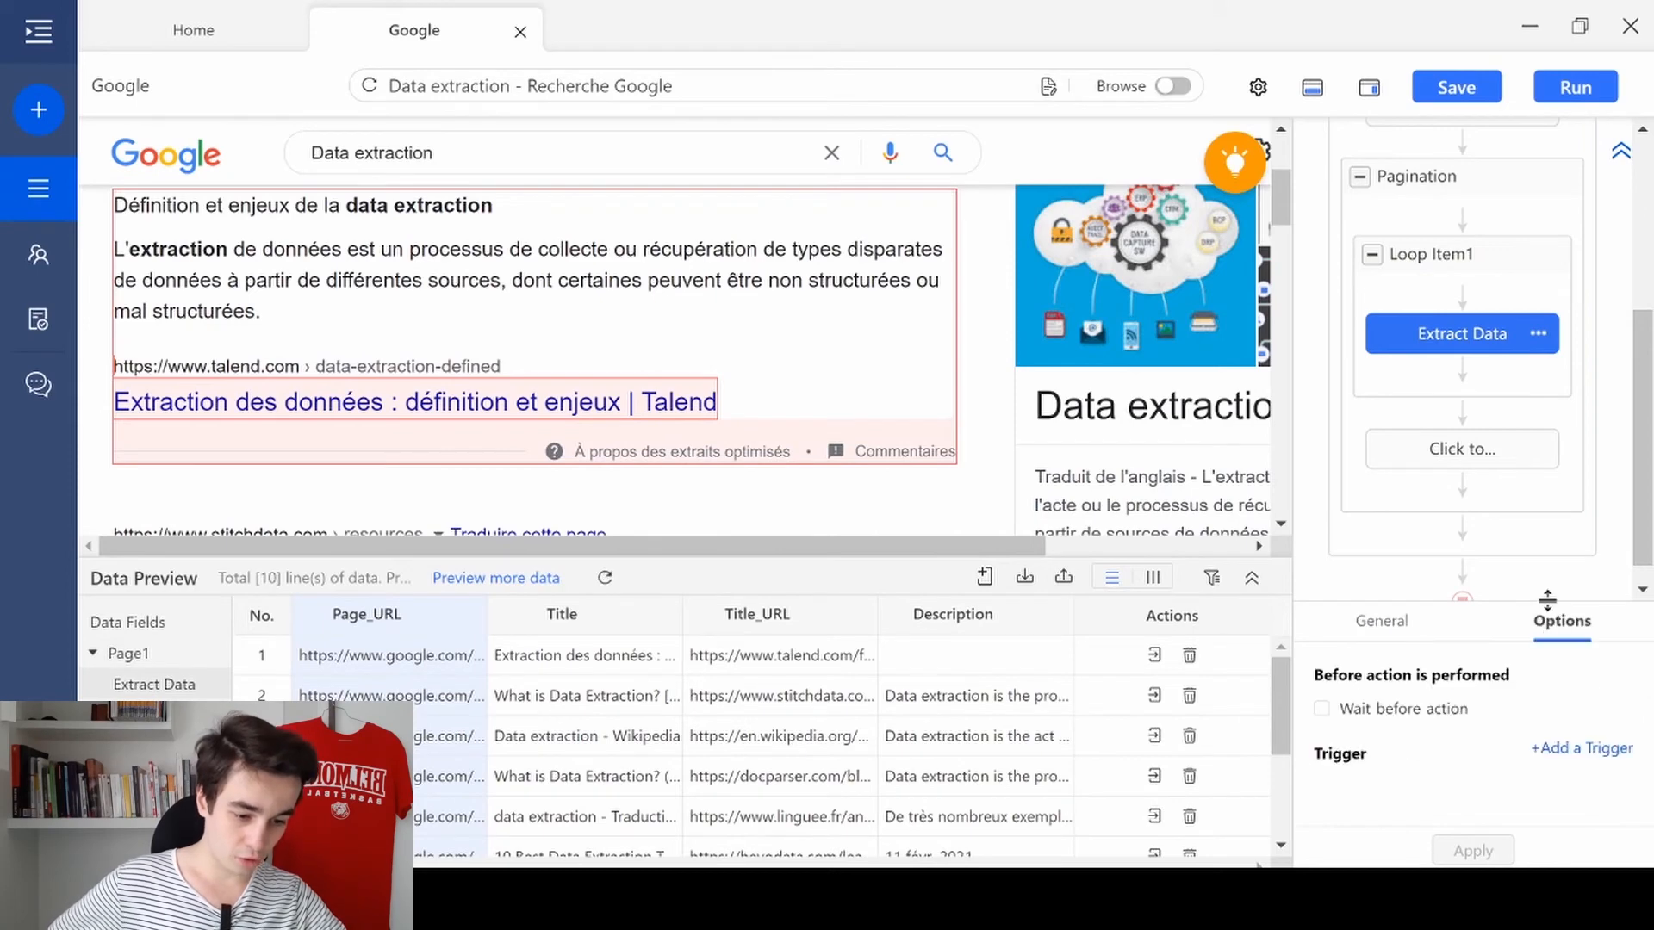
pyautogui.click(1321, 708)
pyautogui.click(1525, 711)
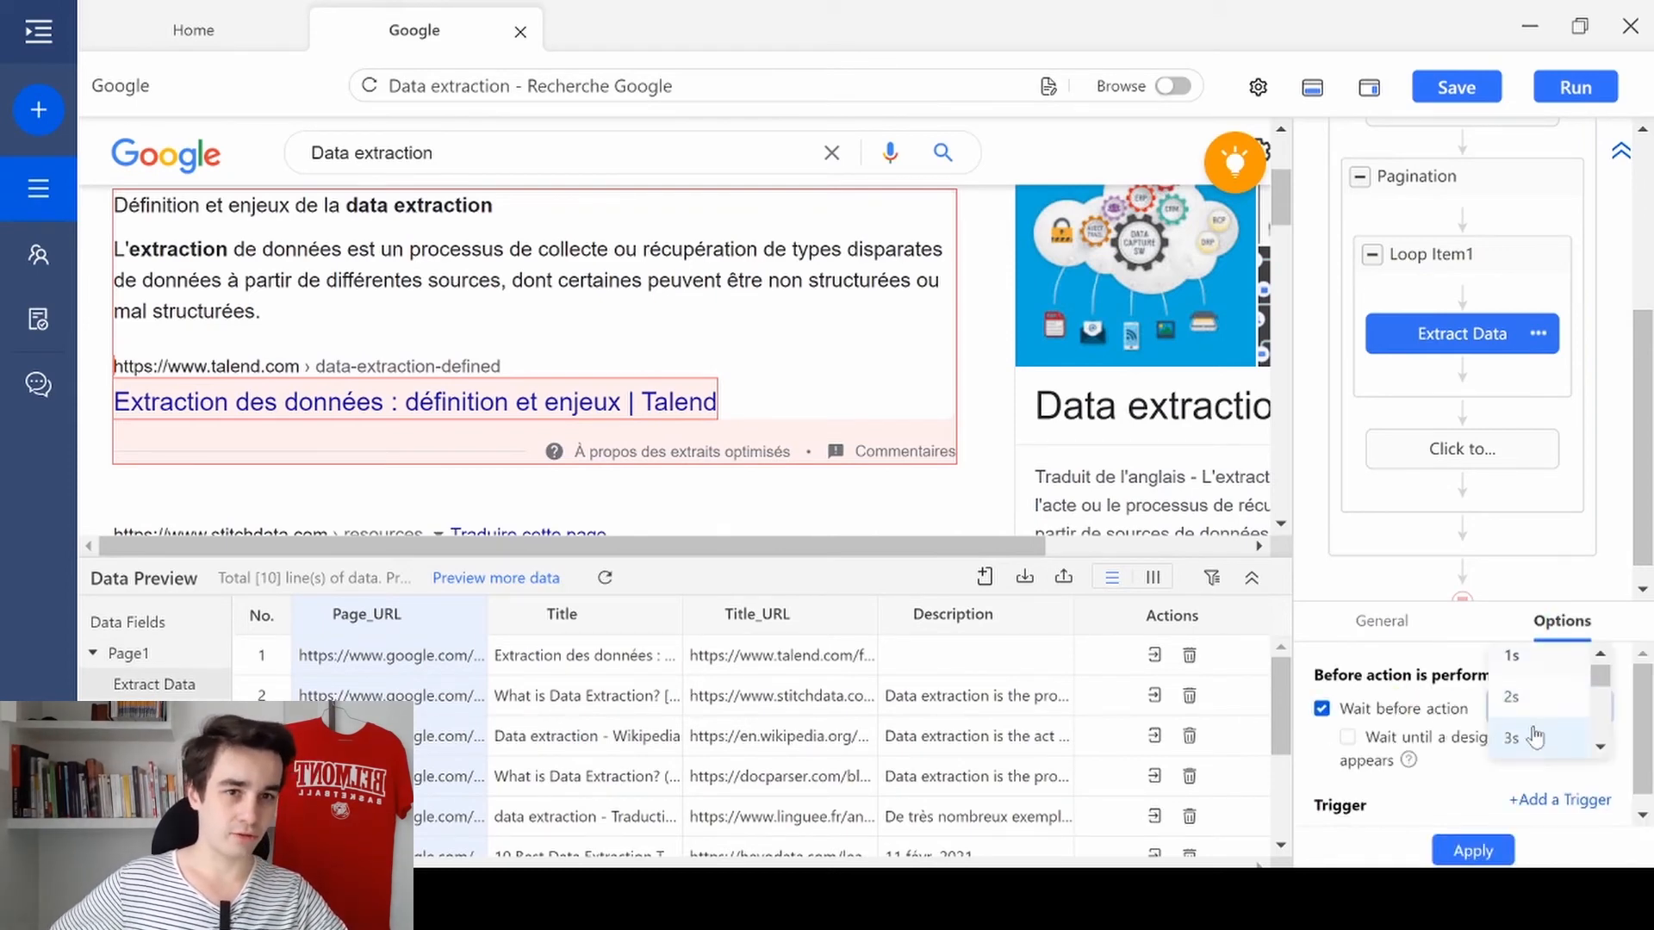
pyautogui.click(1514, 738)
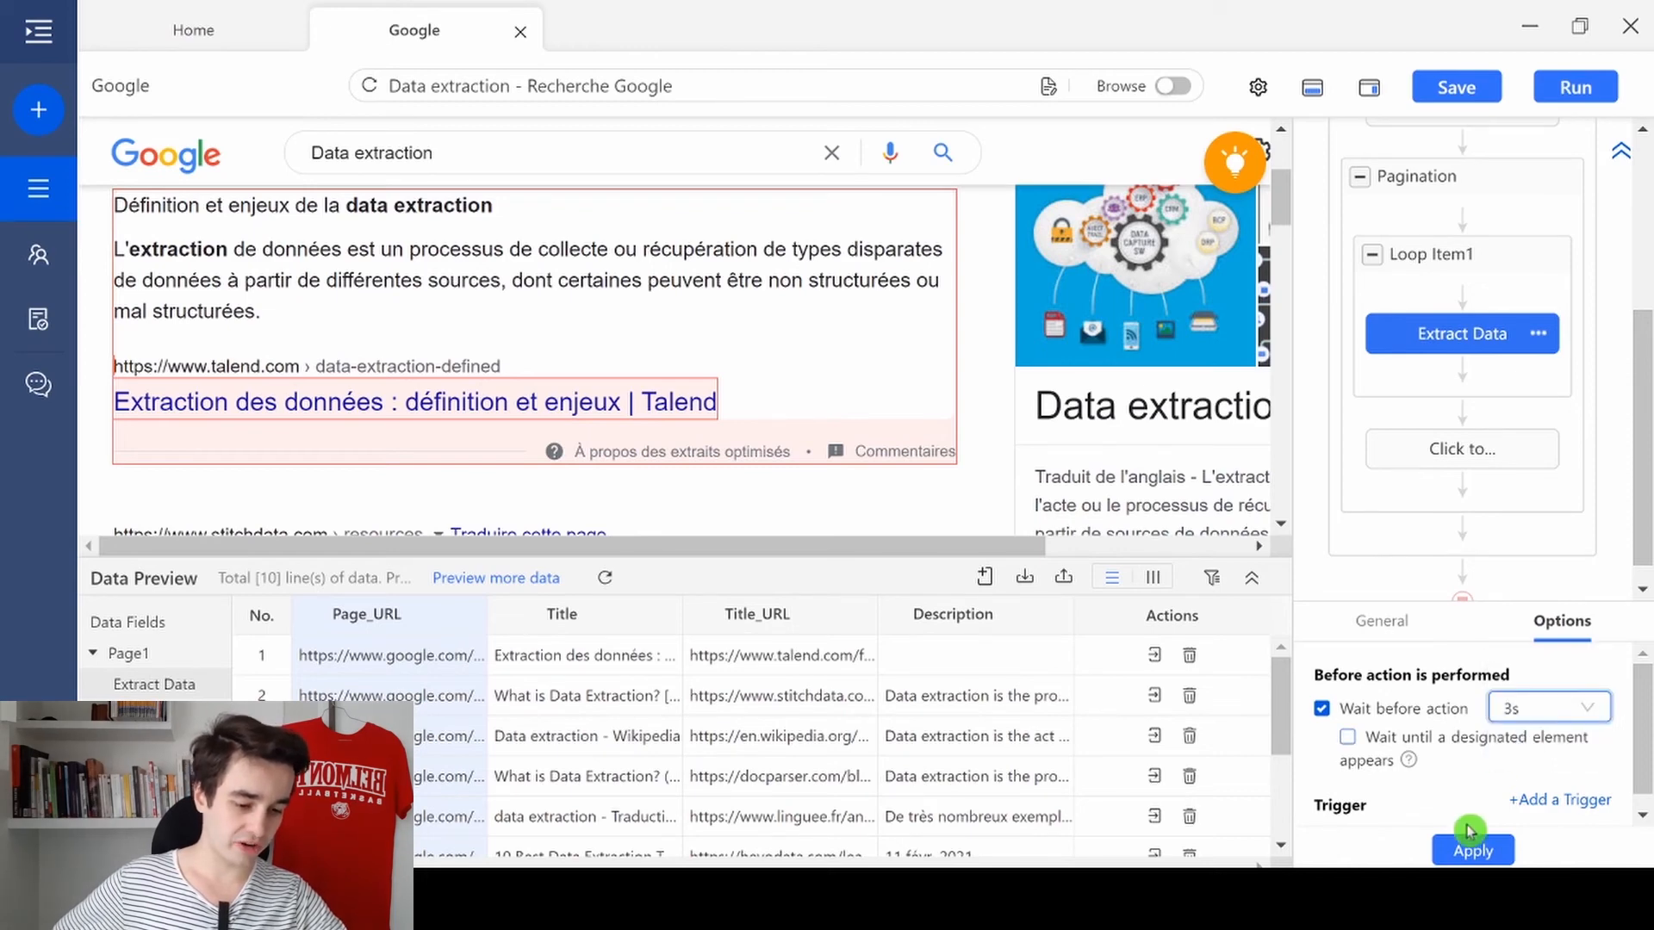
pyautogui.click(1473, 851)
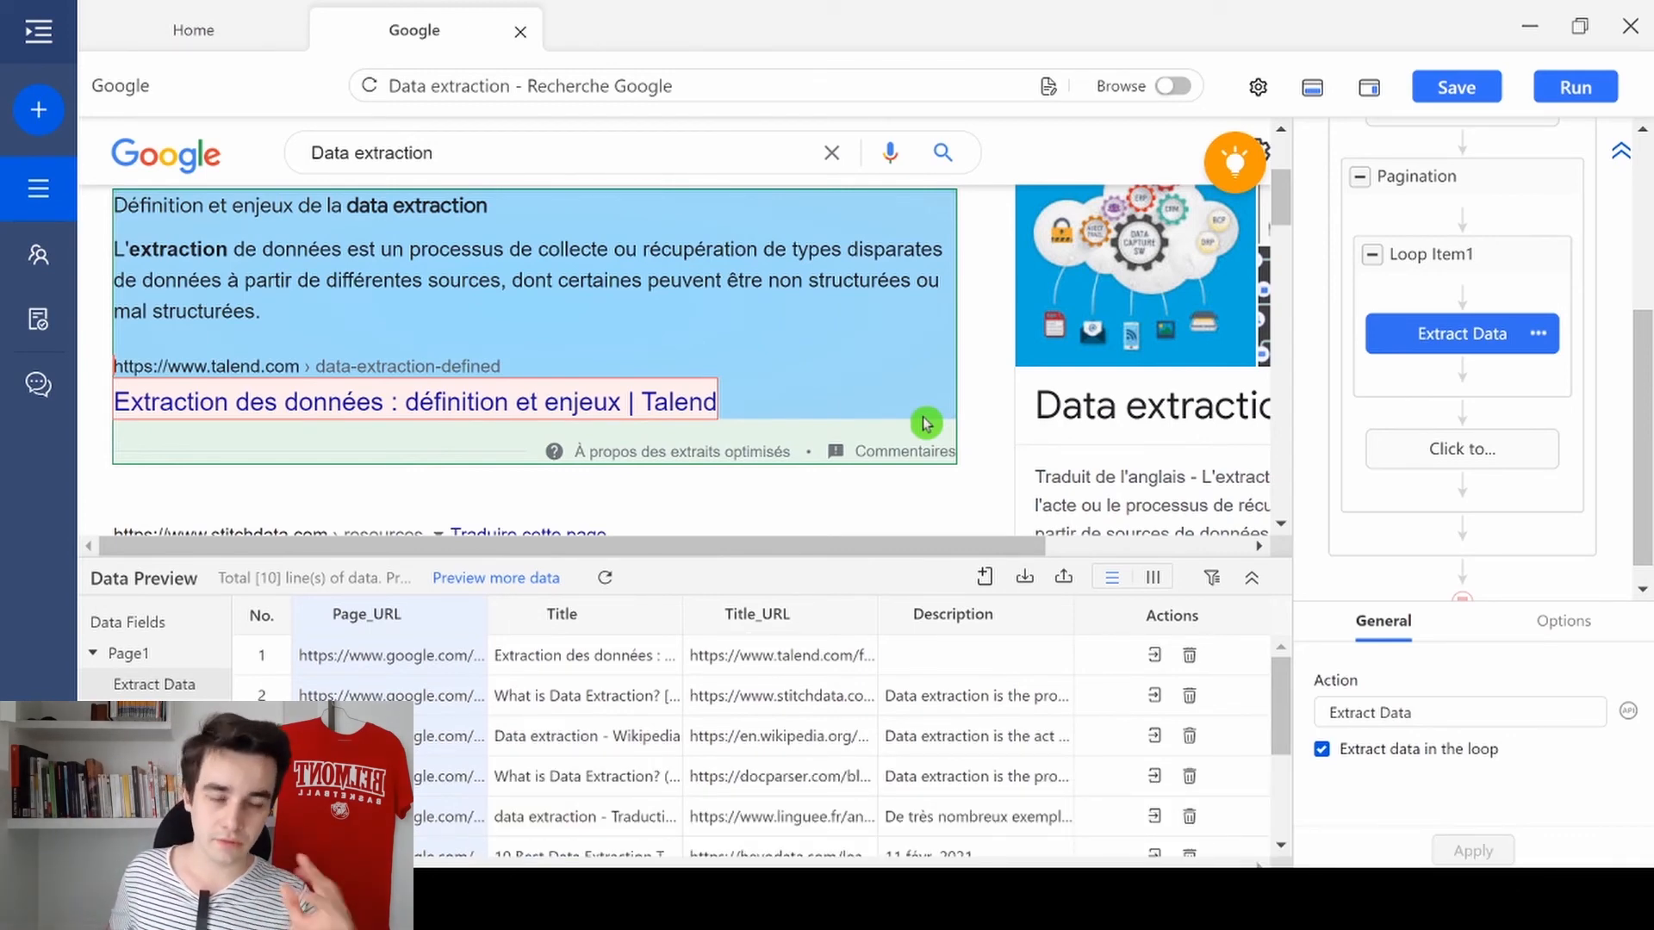
# - Save the task and run it on the local device
pyautogui.click(1445, 87)
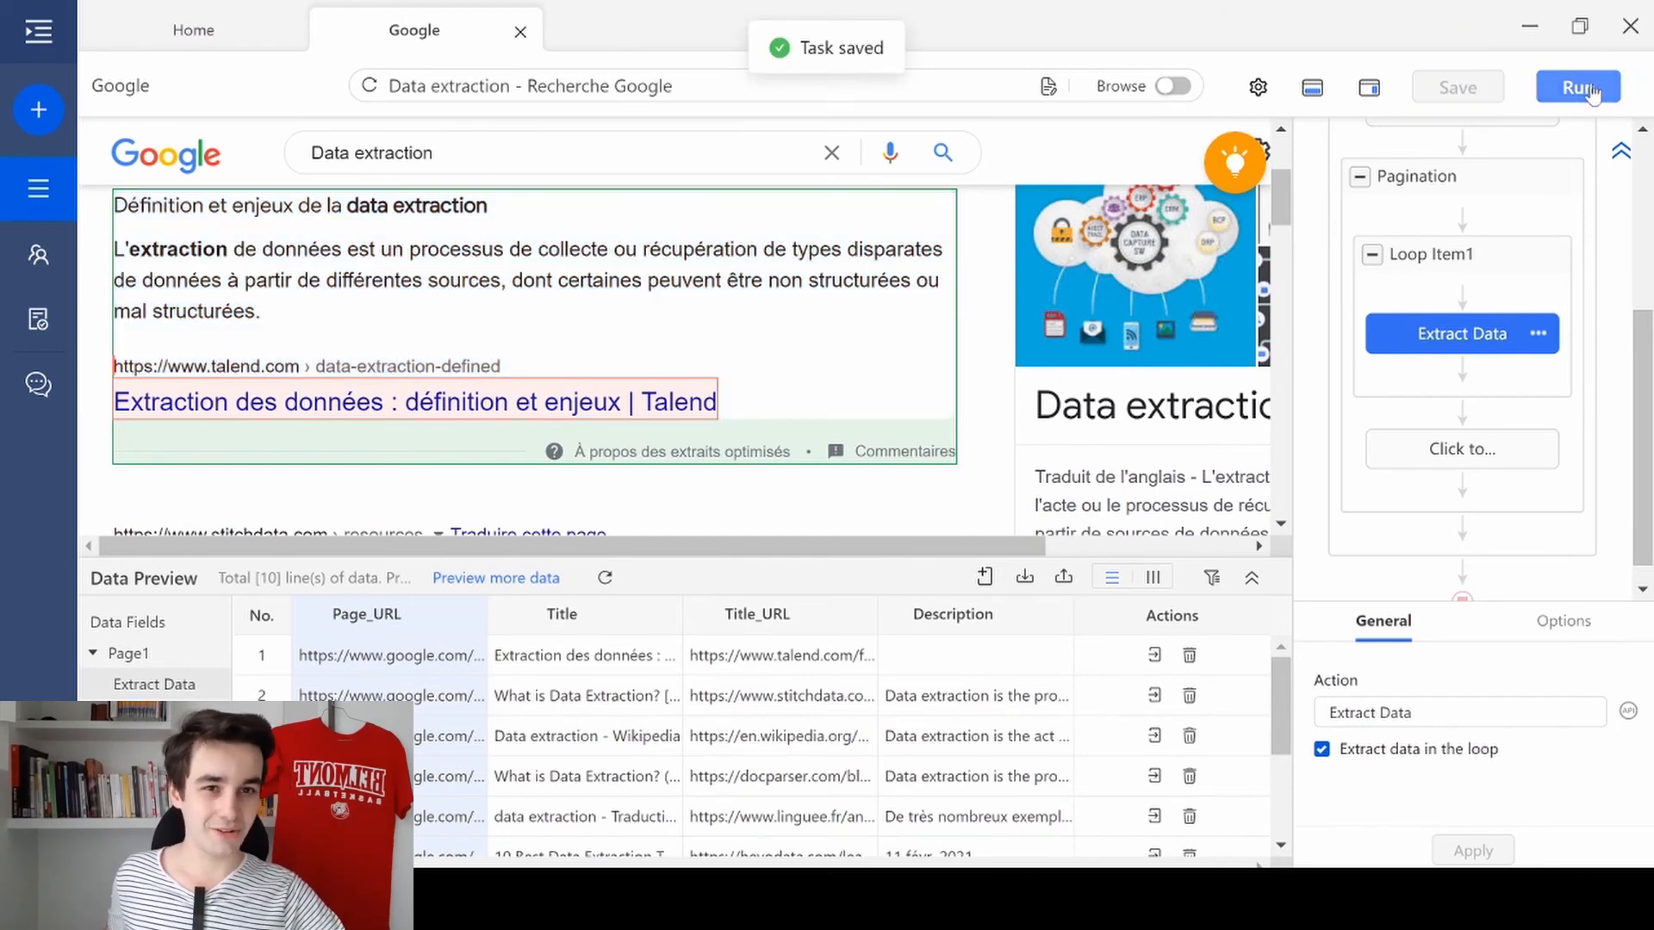
pyautogui.click(1600, 86)
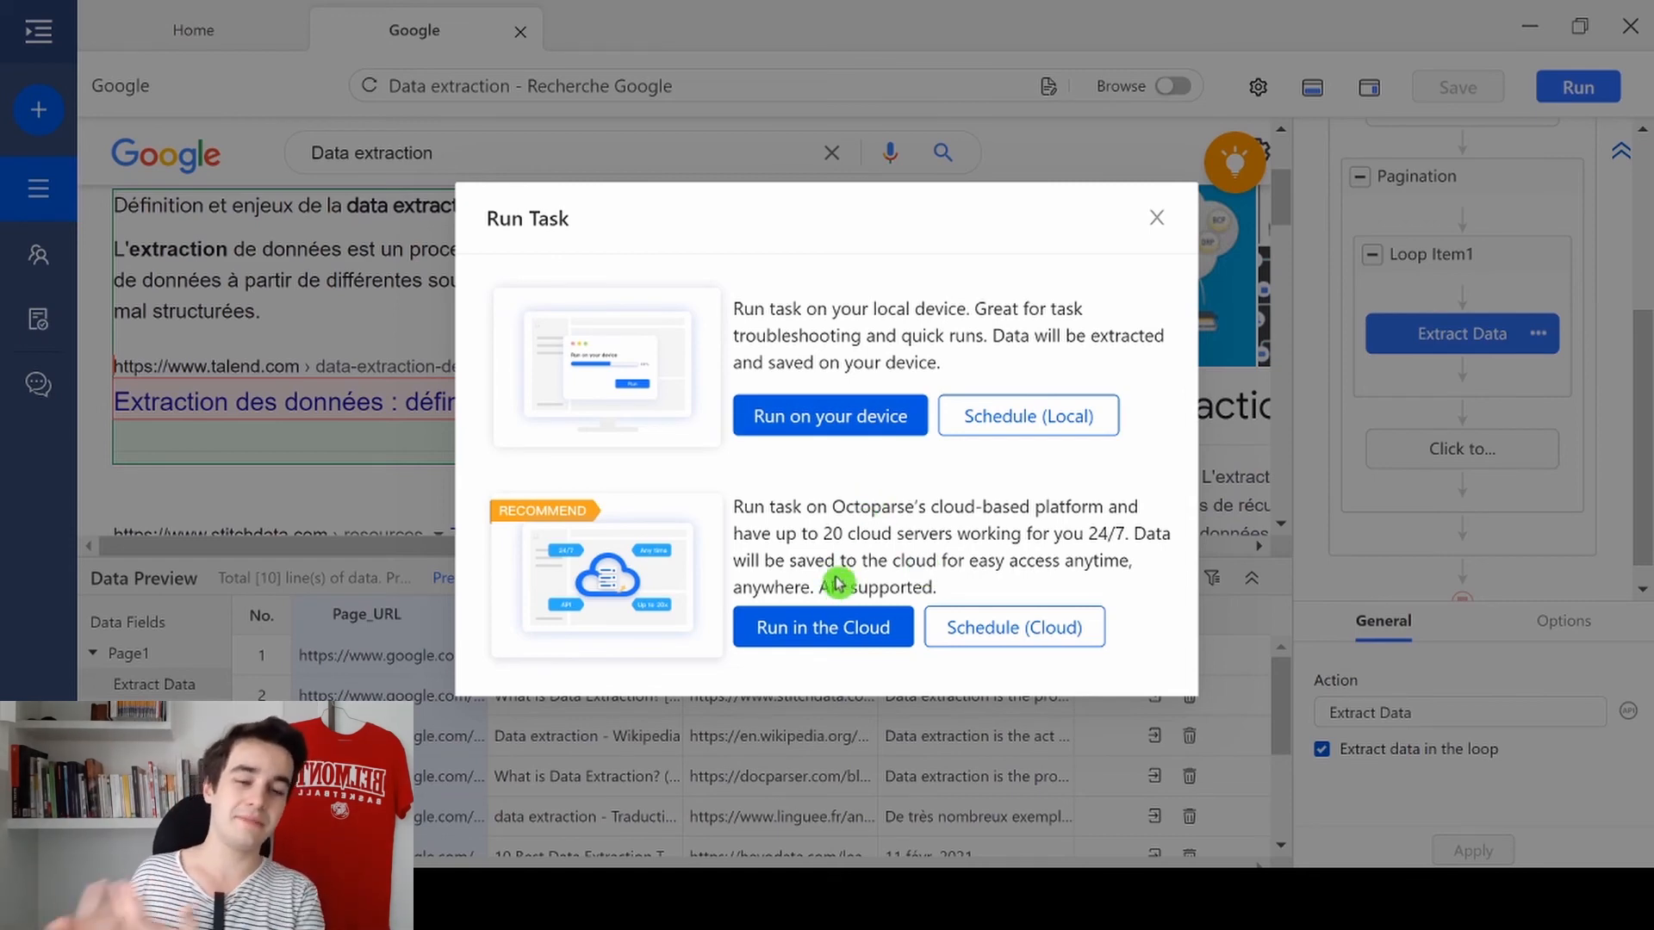
pyautogui.click(801, 416)
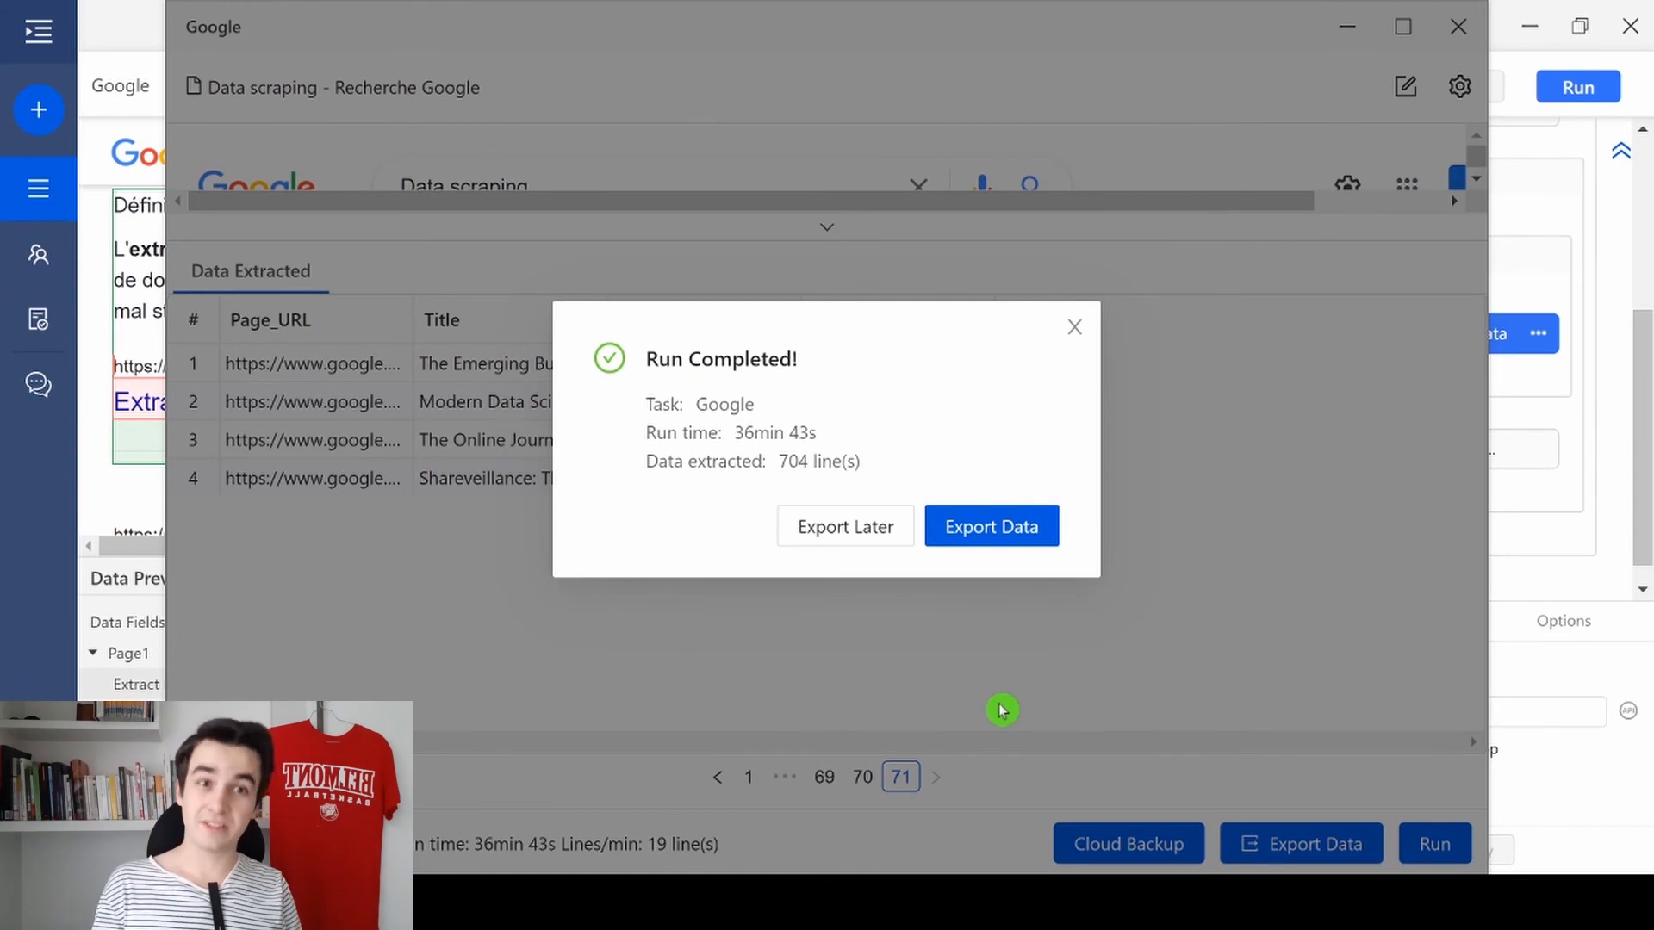
# - Export the extracted data as an Excel (xlsx) file and look through its rows in Excel
pyautogui.click(987, 531)
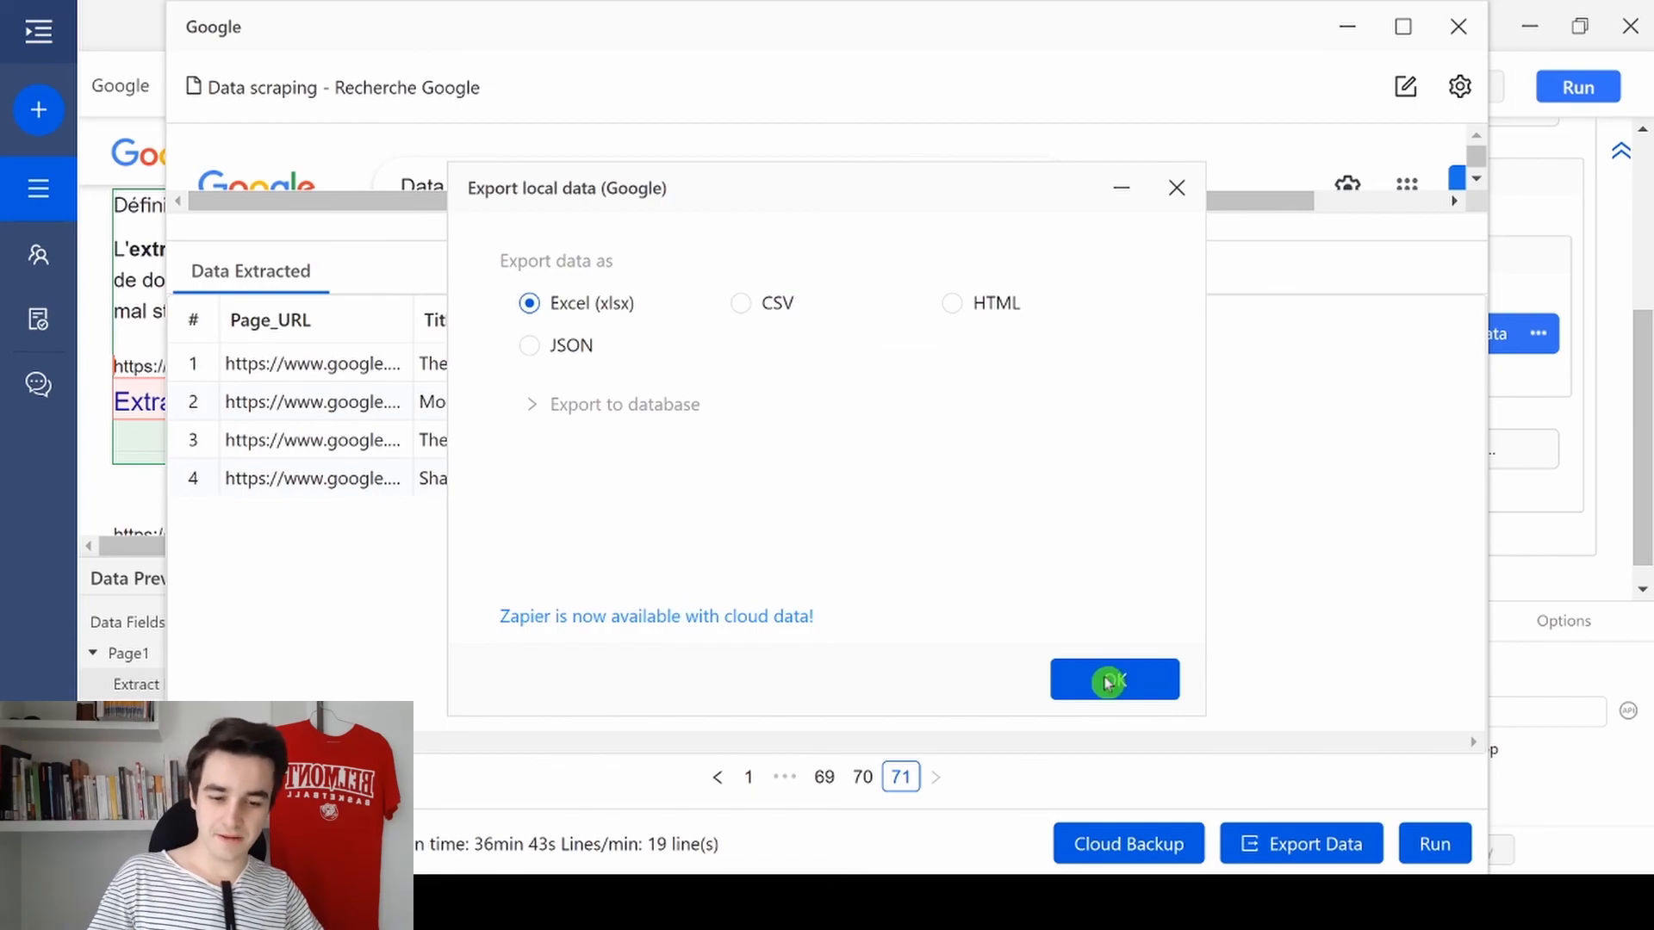
pyautogui.click(1108, 682)
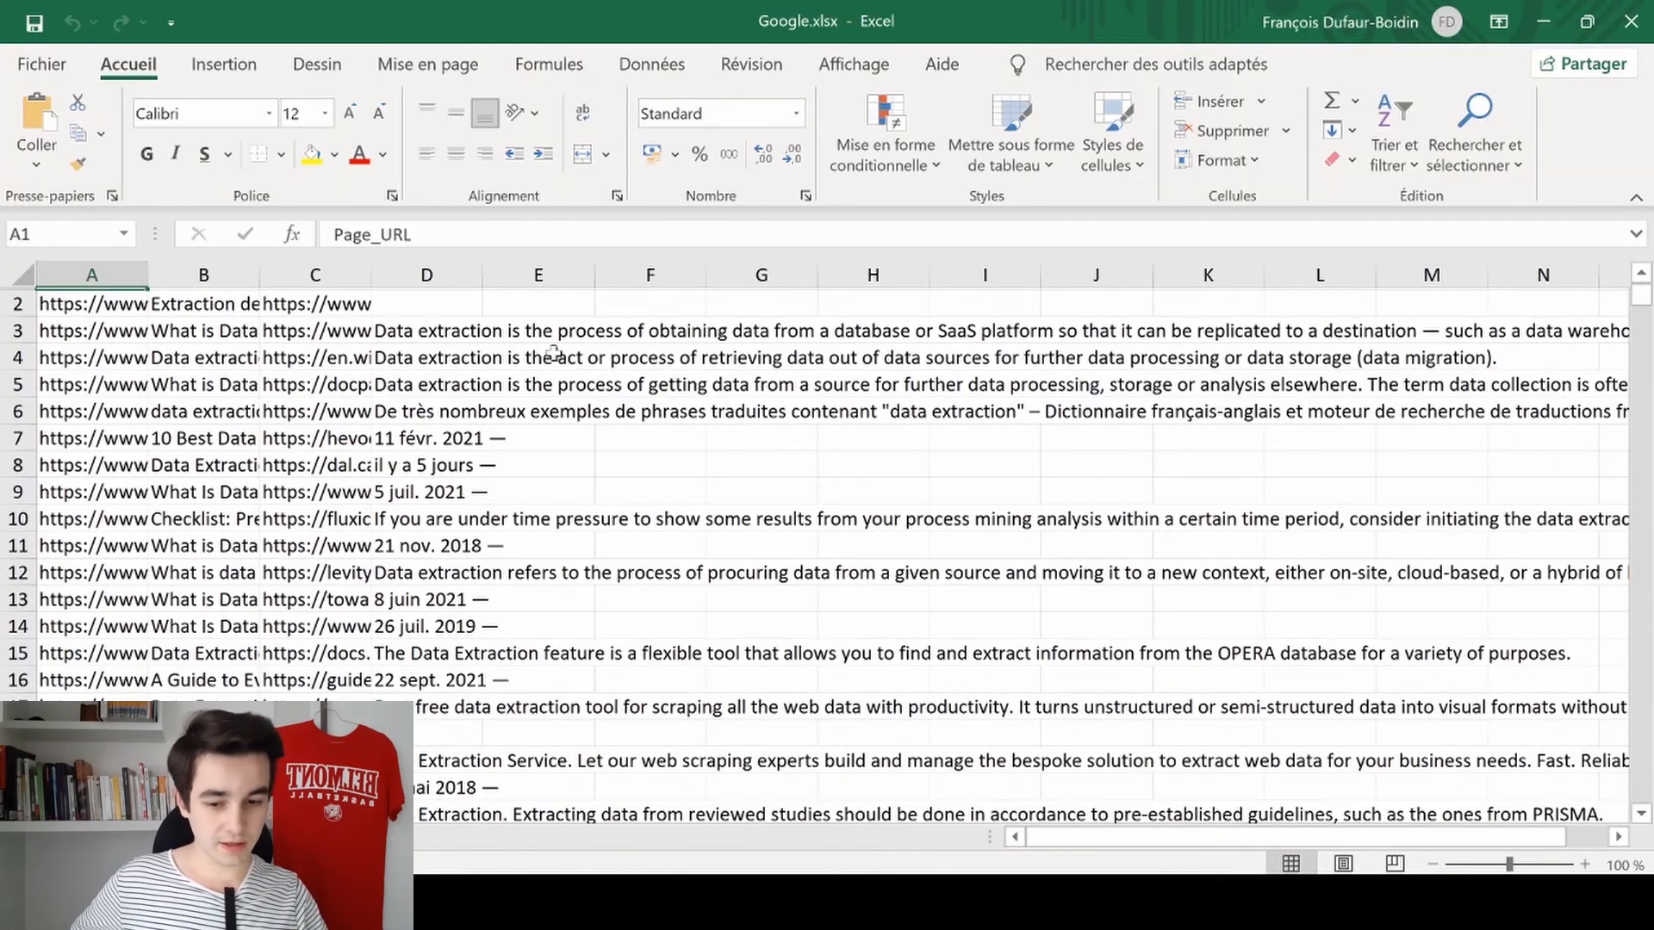
pyautogui.scroll(-6, 556, 535)
pyautogui.scroll(-20, 556, 536)
pyautogui.scroll(-20, 448, 569)
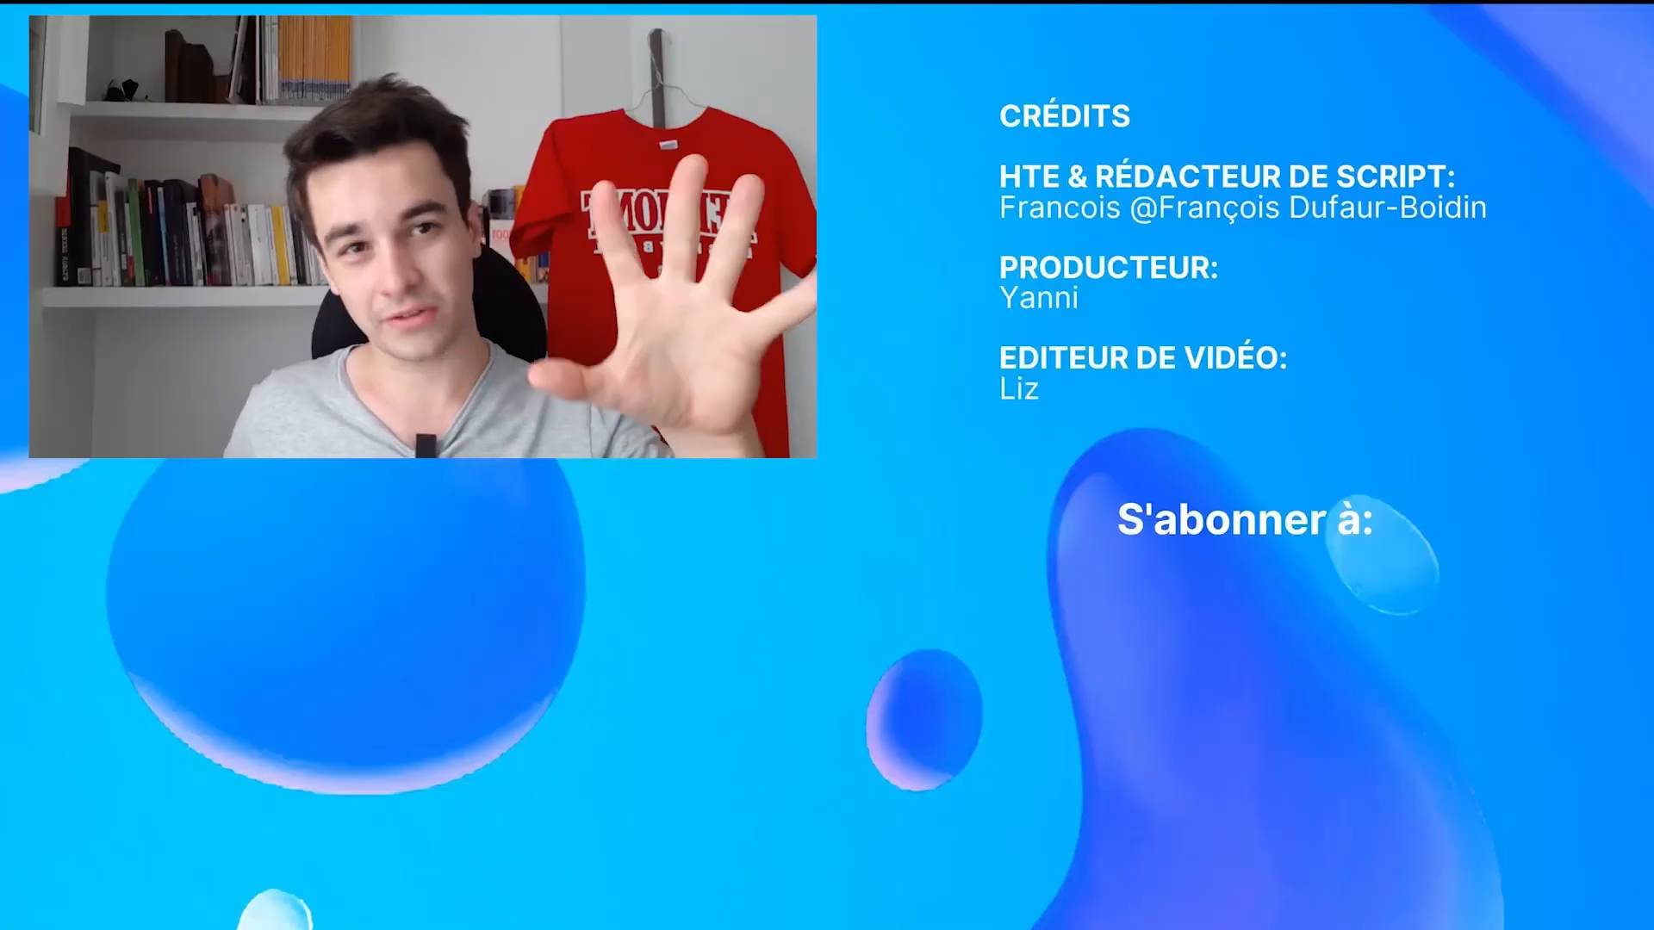